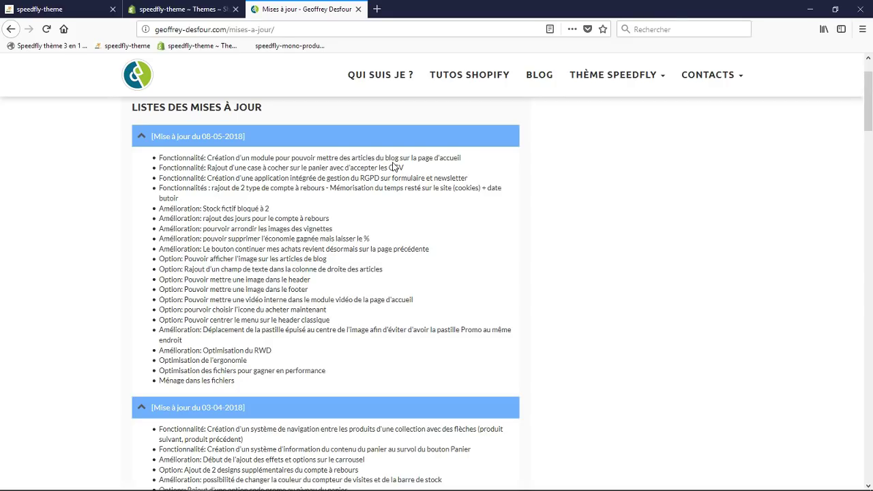
Review the Speedfly storefront home page down to the Nos derniers articles section.
{"action": "left_click", "coordinate": [57, 9]}
{"action": "scroll", "coordinate": [324, 177], "scroll_direction": "down", "scroll_amount": 15}
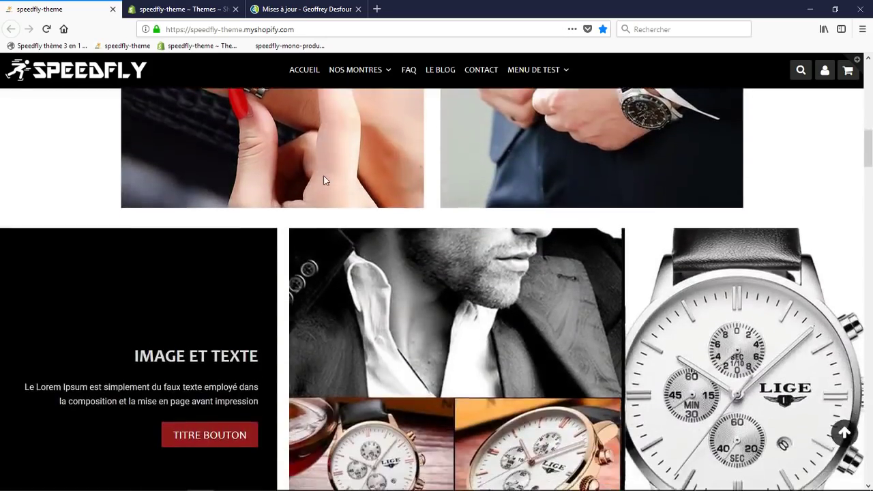
{"action": "scroll", "coordinate": [323, 180], "scroll_direction": "down", "scroll_amount": 20}
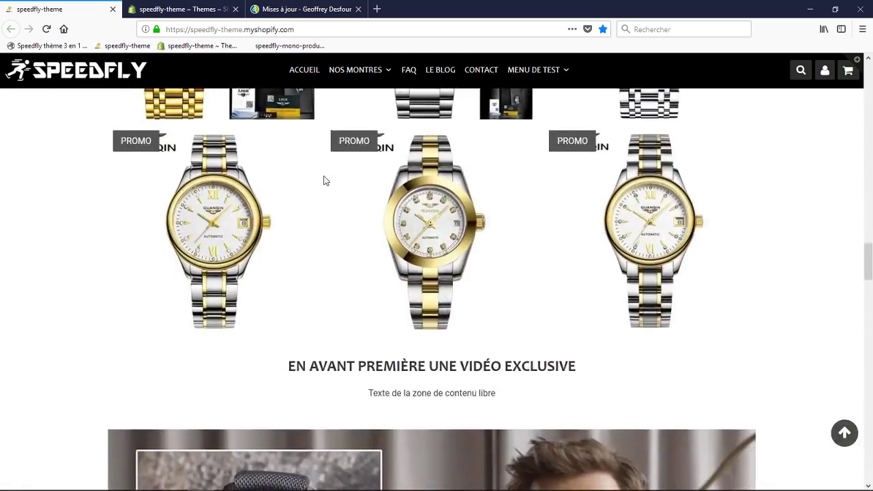
{"action": "scroll", "coordinate": [324, 180], "scroll_direction": "down", "scroll_amount": 20}
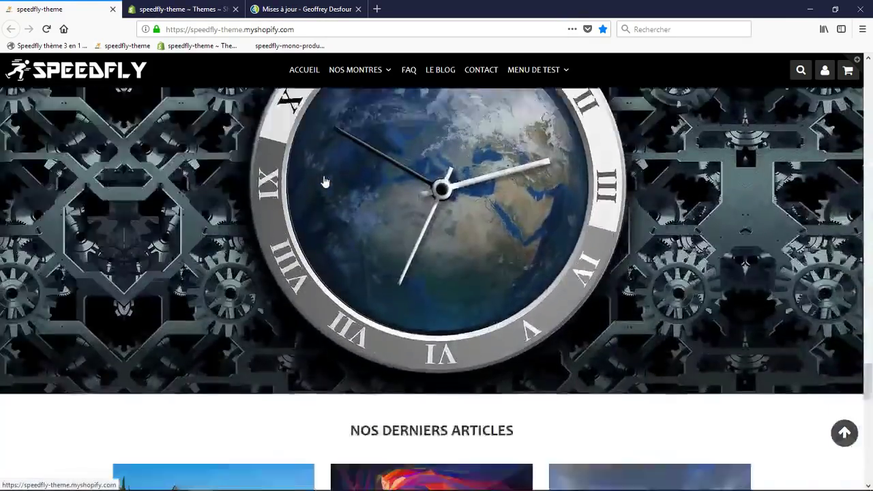
{"action": "scroll", "coordinate": [323, 180], "scroll_direction": "up", "scroll_amount": 5}
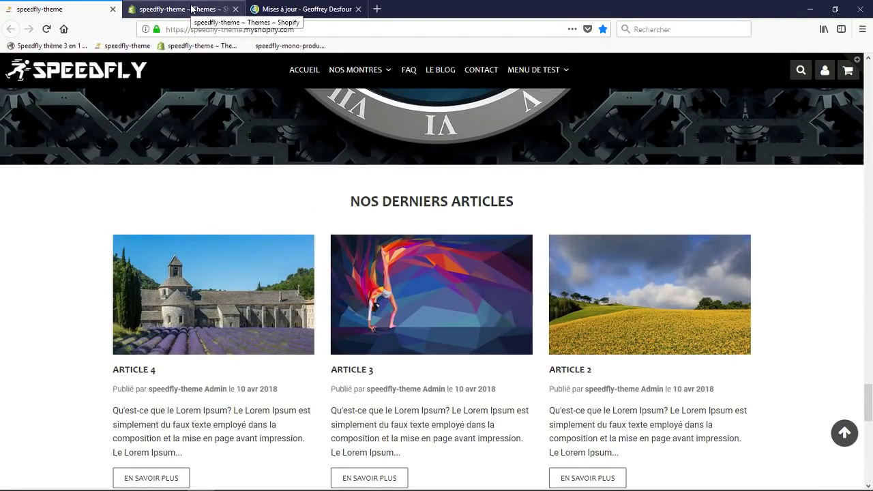
Open the Speedfly-1-09-Video-Maj theme for customization in Shopify and view the settings of its Nos derniers articles section.
{"action": "left_click", "coordinate": [191, 9]}
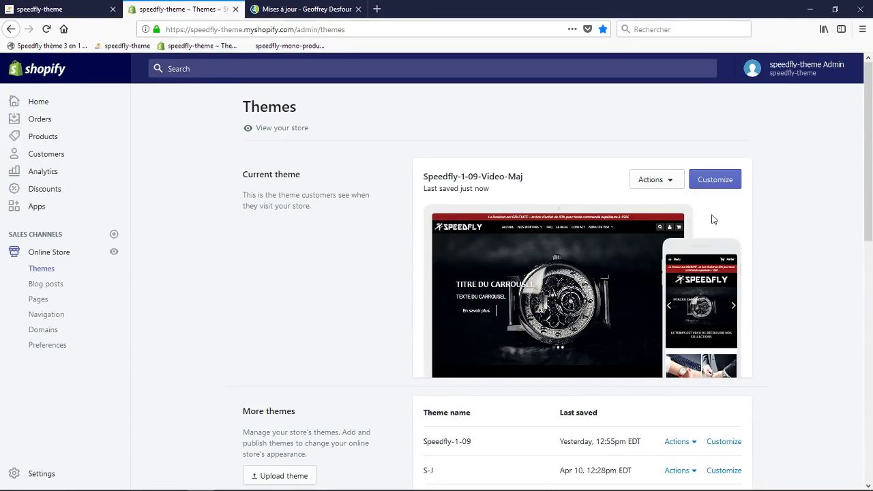
{"action": "left_click", "coordinate": [724, 184]}
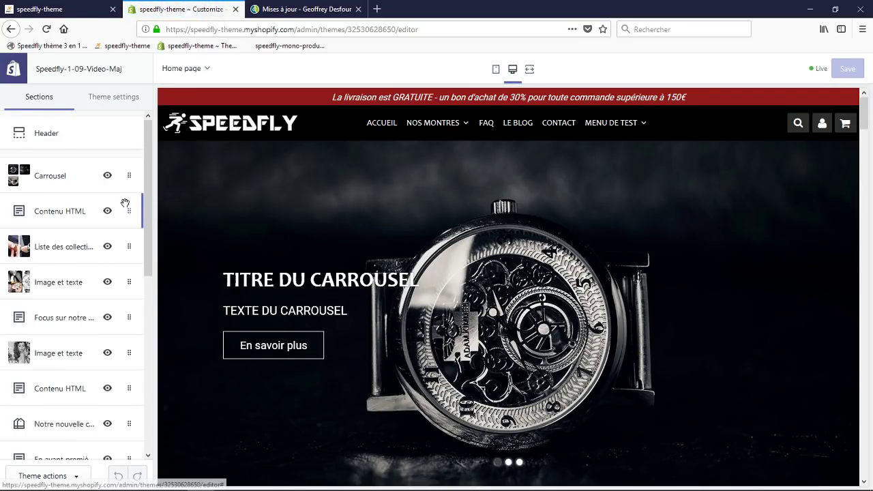
{"action": "scroll", "coordinate": [125, 203], "scroll_direction": "down", "scroll_amount": 3}
{"action": "scroll", "coordinate": [124, 203], "scroll_direction": "down", "scroll_amount": 3}
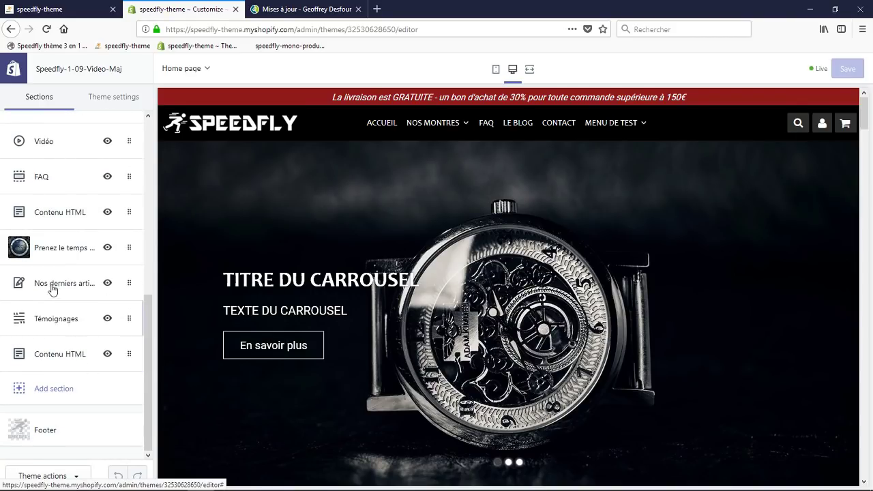
{"action": "left_click", "coordinate": [62, 283]}
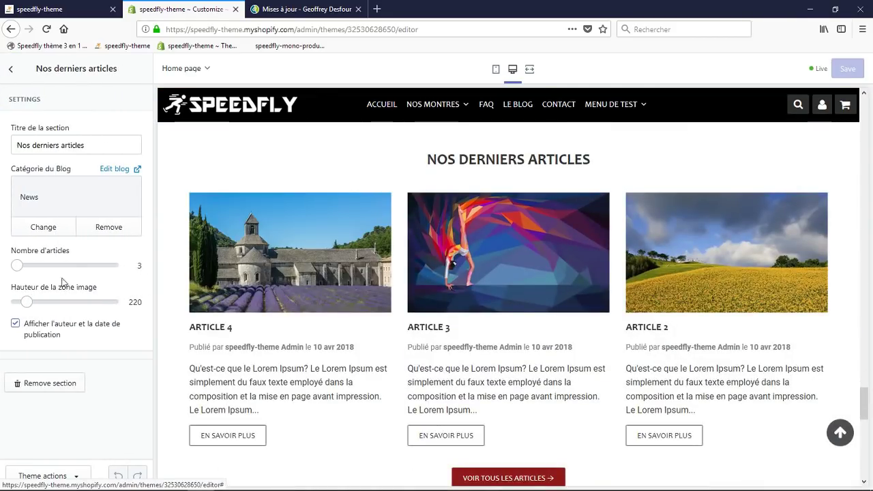
{"action": "left_click", "coordinate": [10, 73]}
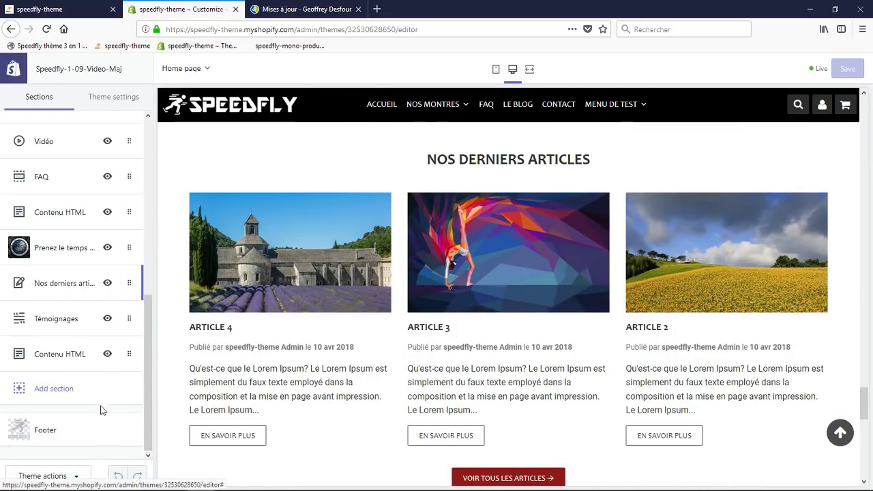
Add an Articles du Blog section to the home page and compare it with the Nos derniers articles section in the preview.
{"action": "left_click", "coordinate": [54, 388]}
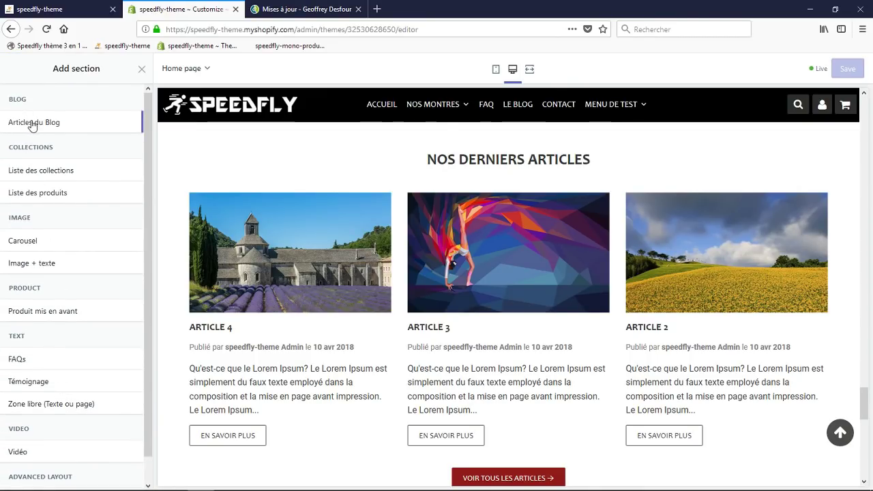
{"action": "mouse_move", "coordinate": [35, 123]}
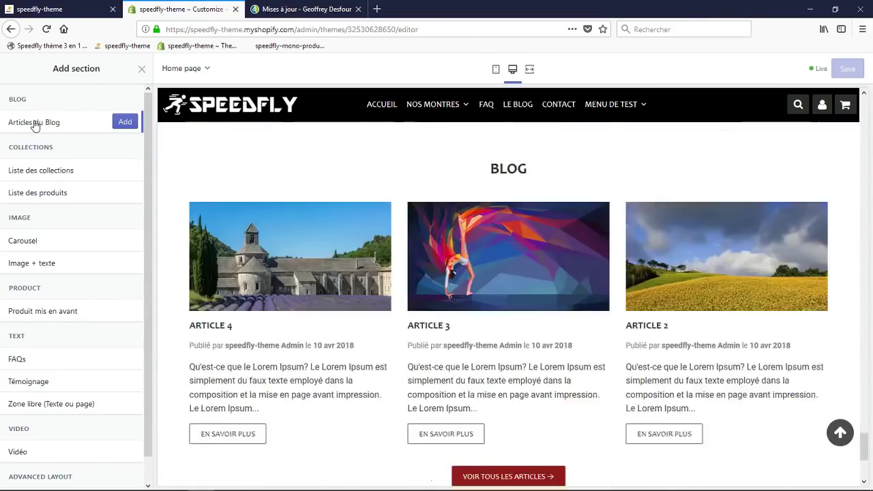
{"action": "left_click", "coordinate": [125, 123]}
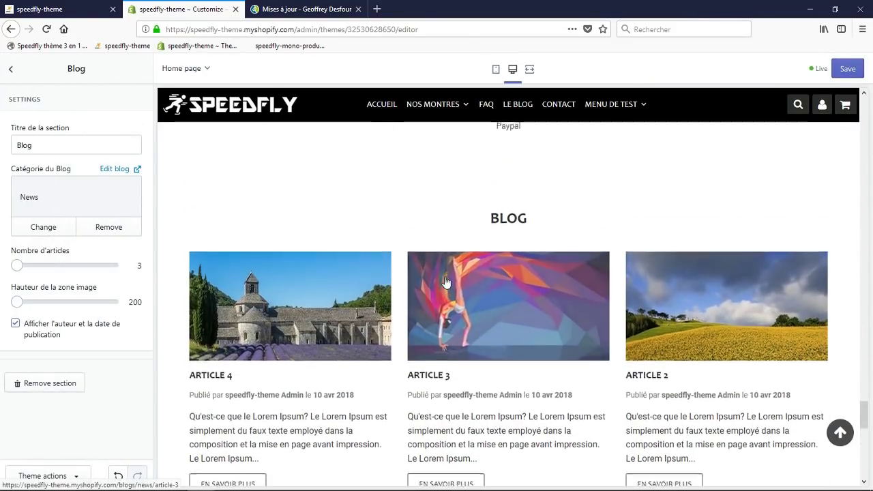
{"action": "scroll", "coordinate": [534, 292], "scroll_direction": "up", "scroll_amount": 15}
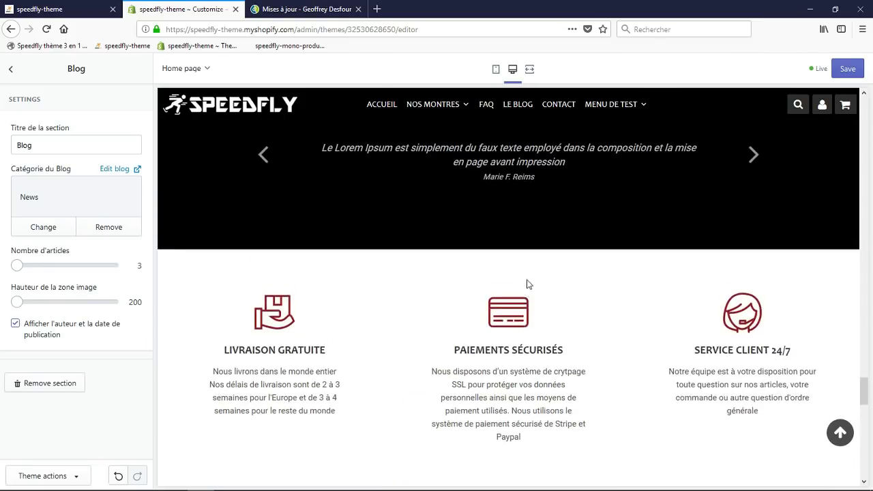
{"action": "scroll", "coordinate": [508, 339], "scroll_direction": "down", "scroll_amount": 10}
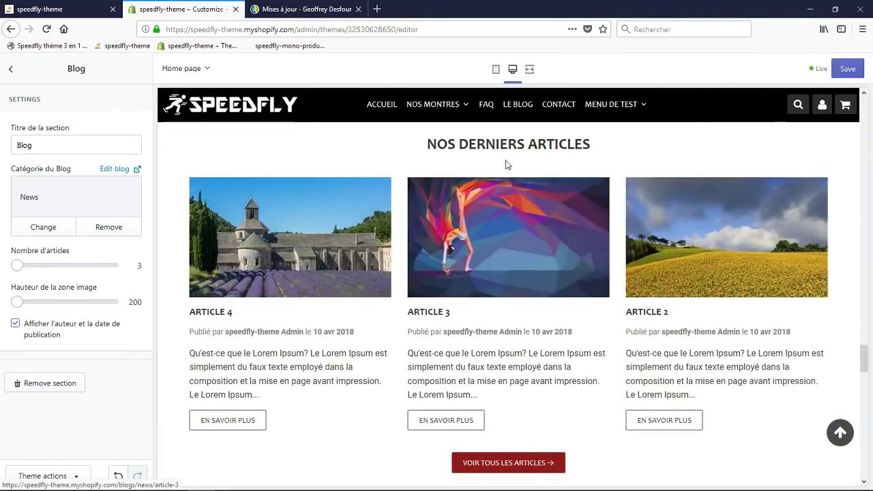
{"action": "scroll", "coordinate": [444, 320], "scroll_direction": "up", "scroll_amount": 3}
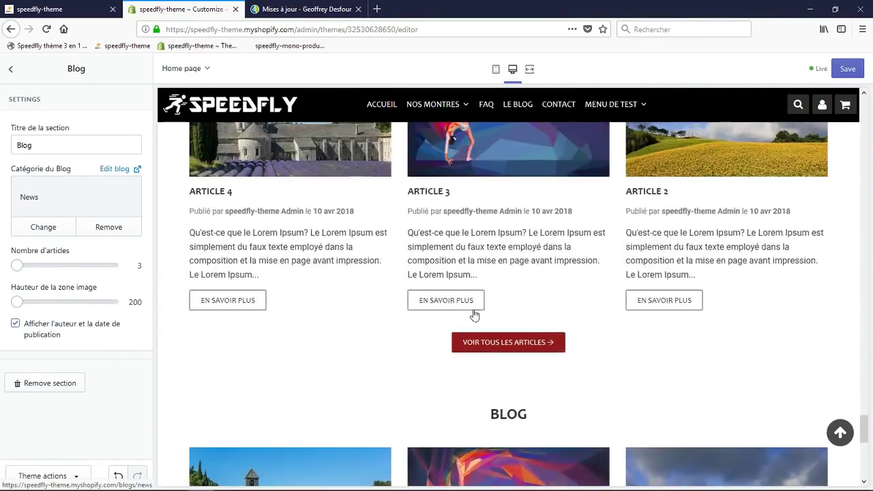
{"action": "scroll", "coordinate": [419, 312], "scroll_direction": "down", "scroll_amount": 4}
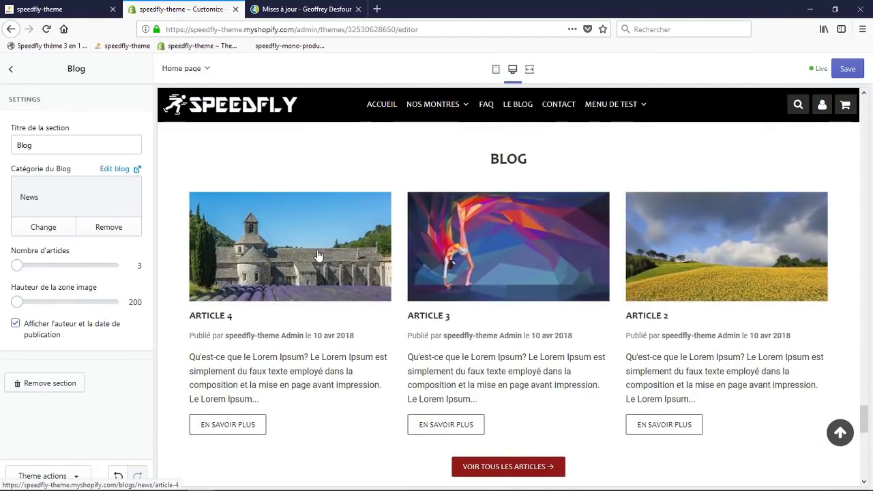
Try image zone heights of 350 and 280 for the new Blog section, then set it to 220 with author and date displayed.
{"action": "mouse_move", "coordinate": [18, 266]}
{"action": "left_mouse_down"}
{"action": "mouse_move", "coordinate": [112, 265]}
{"action": "mouse_move", "coordinate": [27, 270]}
{"action": "left_mouse_up"}
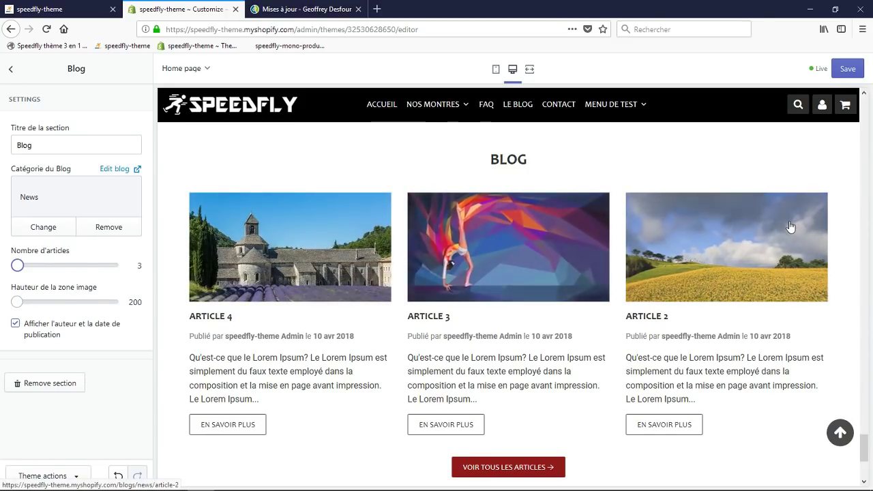
{"action": "left_click_drag", "start_coordinate": [19, 302], "coordinate": [83, 303]}
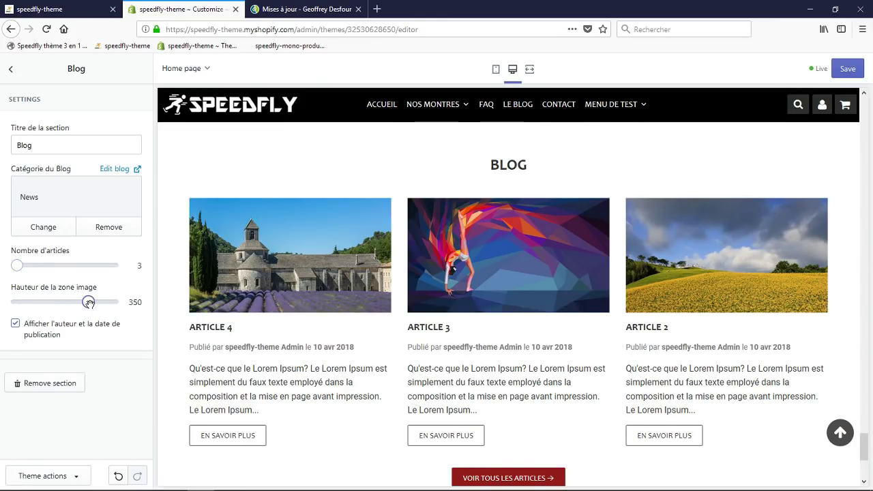
{"action": "scroll", "coordinate": [318, 340], "scroll_direction": "down", "scroll_amount": 2}
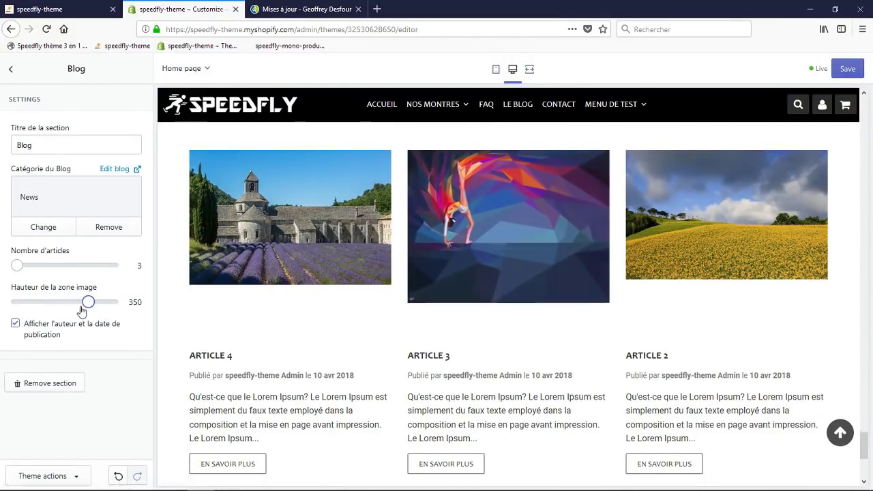
{"action": "left_click_drag", "start_coordinate": [88, 303], "coordinate": [55, 304]}
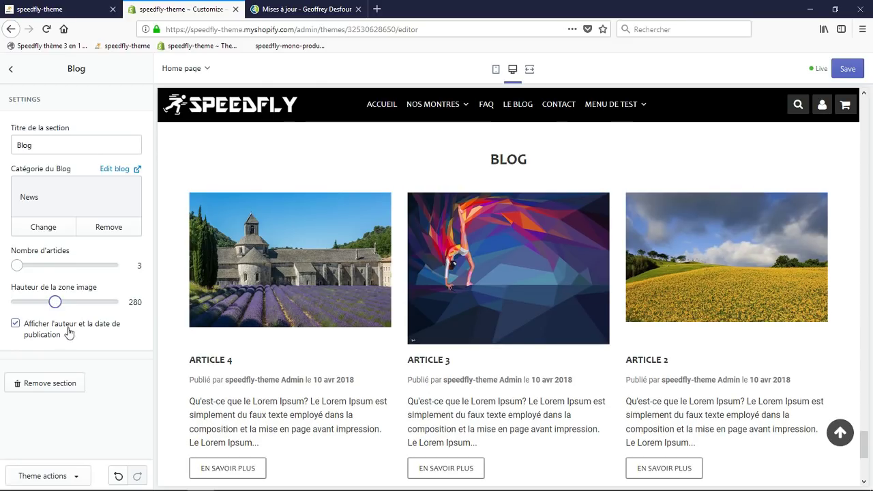
{"action": "left_click_drag", "start_coordinate": [32, 303], "coordinate": [27, 303]}
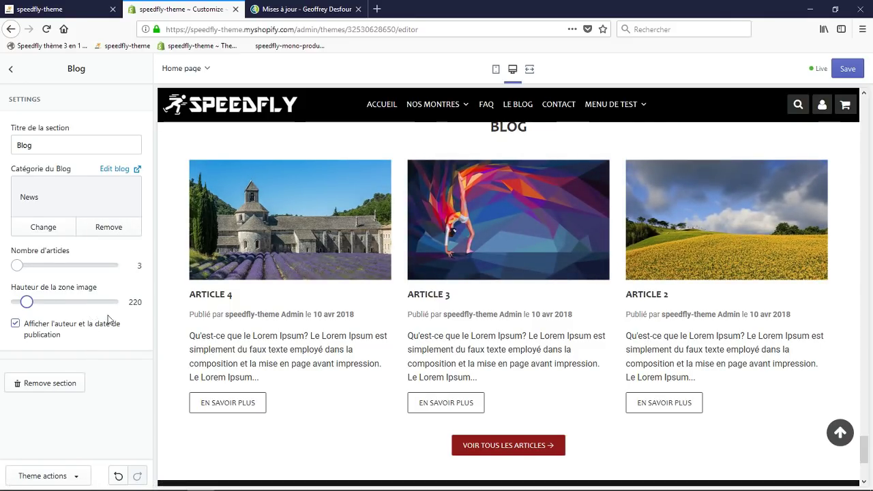
{"action": "left_click", "coordinate": [39, 332]}
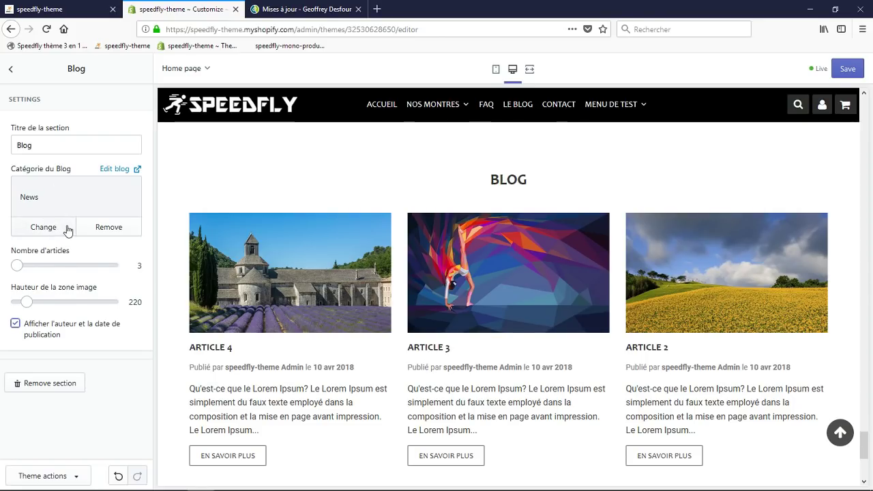
Open the blog creation page from the category selection, and select News as the Blog section's category in the theme editor.
{"action": "left_click", "coordinate": [30, 230]}
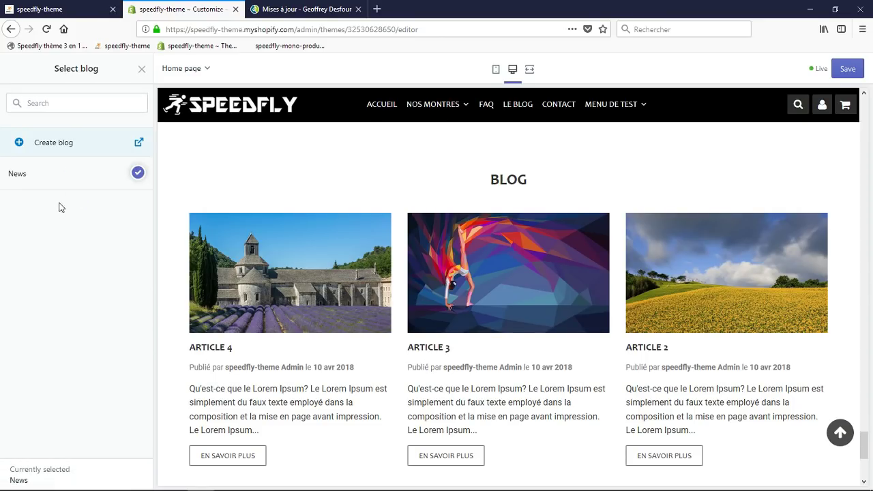
{"action": "left_click", "coordinate": [54, 144]}
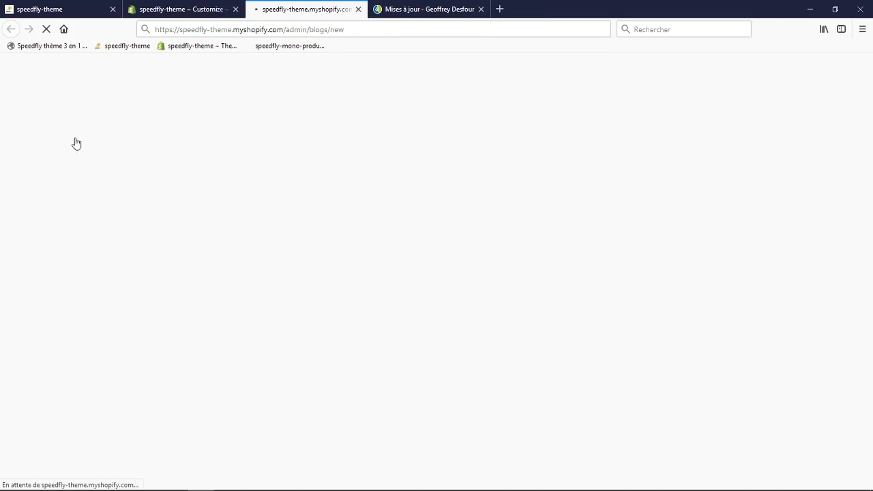
{"action": "left_click", "coordinate": [208, 9]}
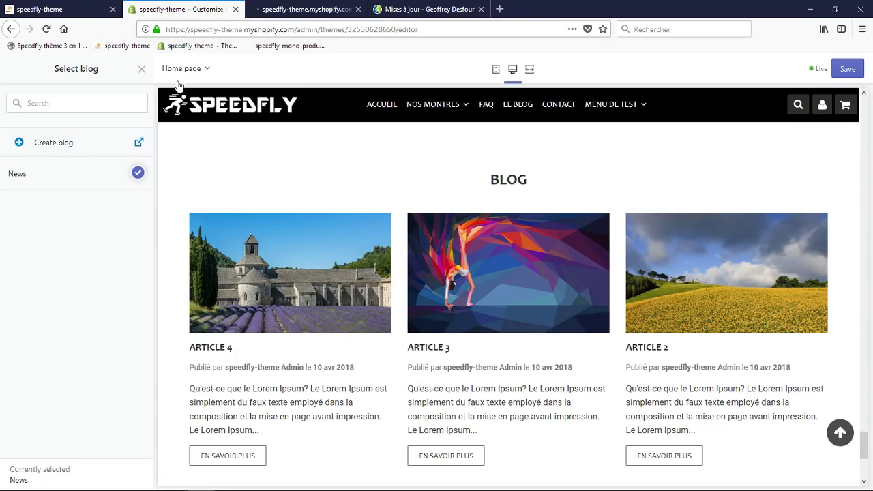
{"action": "left_click", "coordinate": [58, 180]}
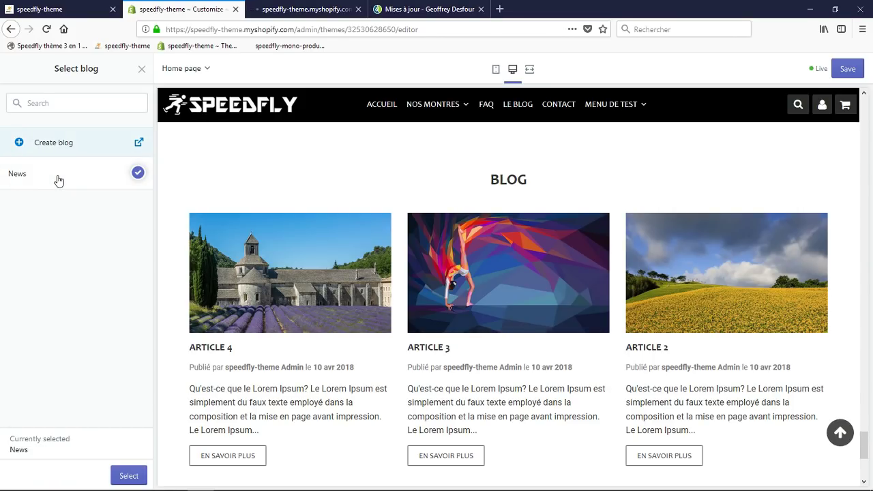
{"action": "left_click", "coordinate": [120, 472]}
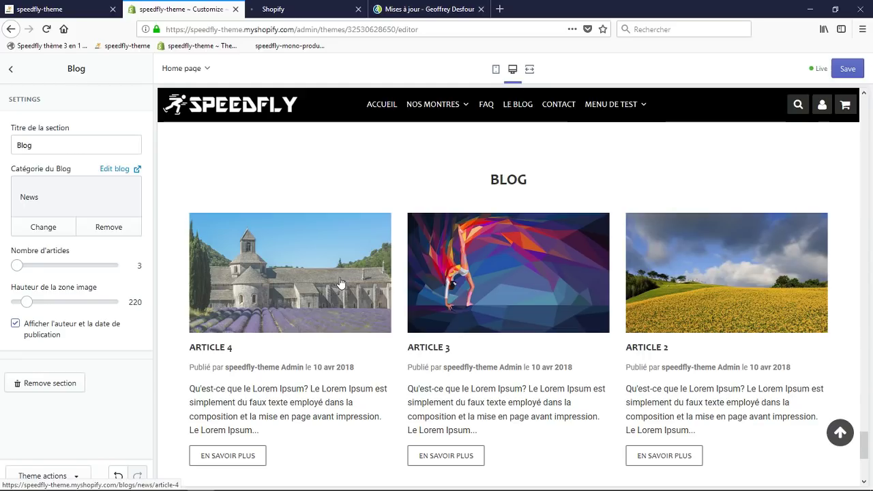
Highlight the publication date of Article 4 in the preview and leave the Blog section's settings.
{"action": "left_click_drag", "start_coordinate": [321, 368], "coordinate": [355, 367]}
{"action": "left_click", "coordinate": [321, 368]}
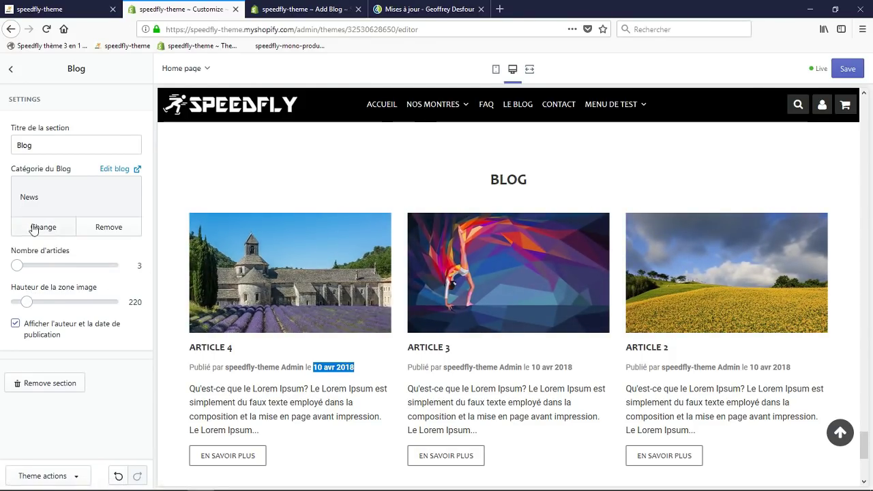
{"action": "left_click", "coordinate": [11, 69]}
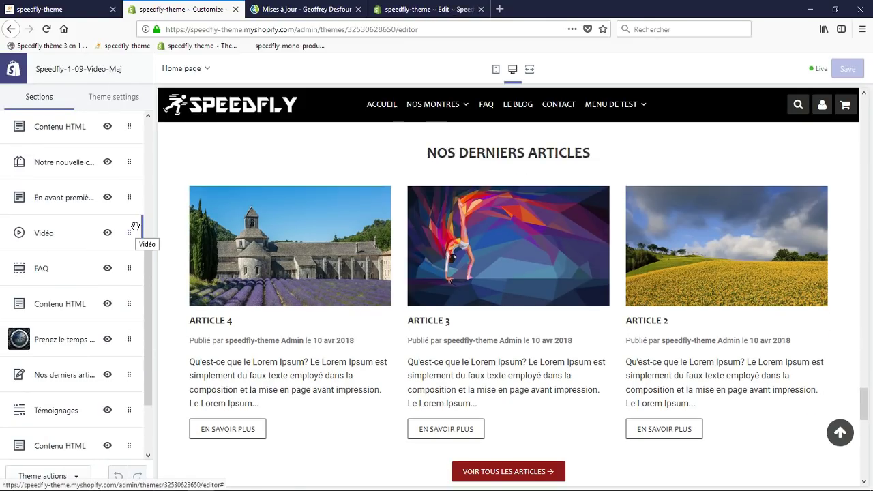
Open the theme's Couleurs et images settings and examine the Blog group's button text, background, rollover and border colour options.
{"action": "left_click", "coordinate": [102, 102]}
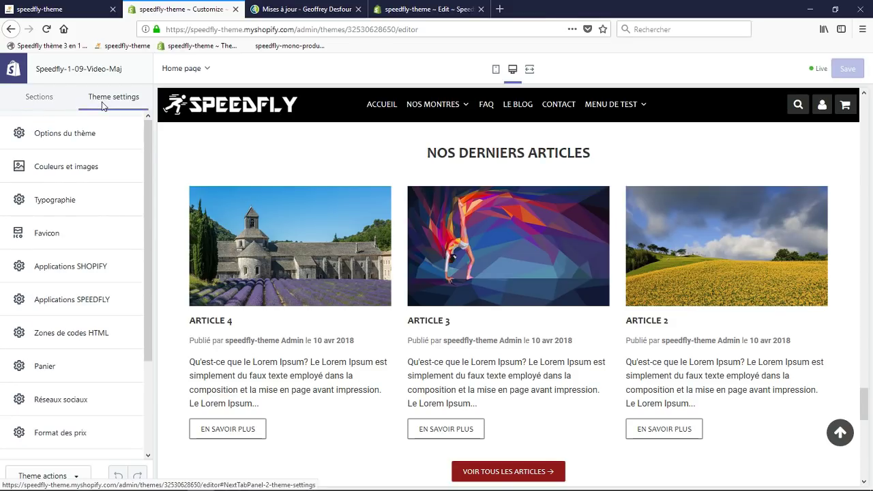
{"action": "left_click", "coordinate": [73, 167]}
{"action": "scroll", "coordinate": [104, 257], "scroll_direction": "down", "scroll_amount": 15}
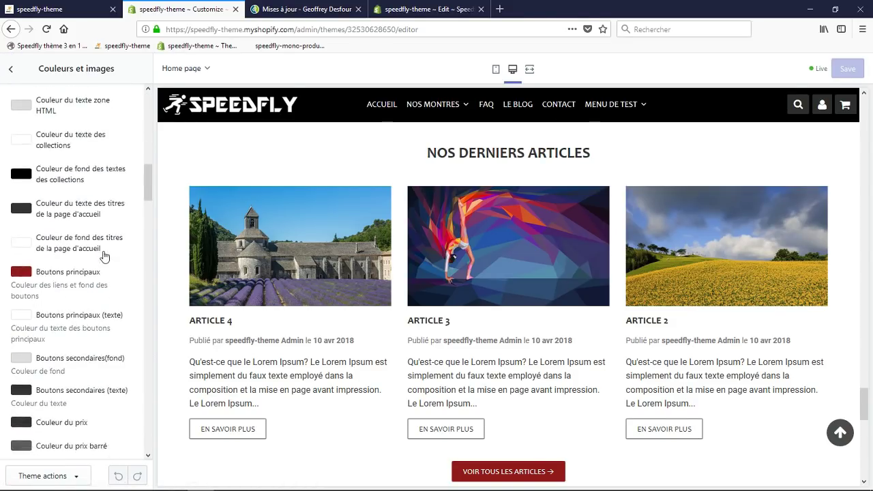
{"action": "scroll", "coordinate": [104, 256], "scroll_direction": "down", "scroll_amount": 15}
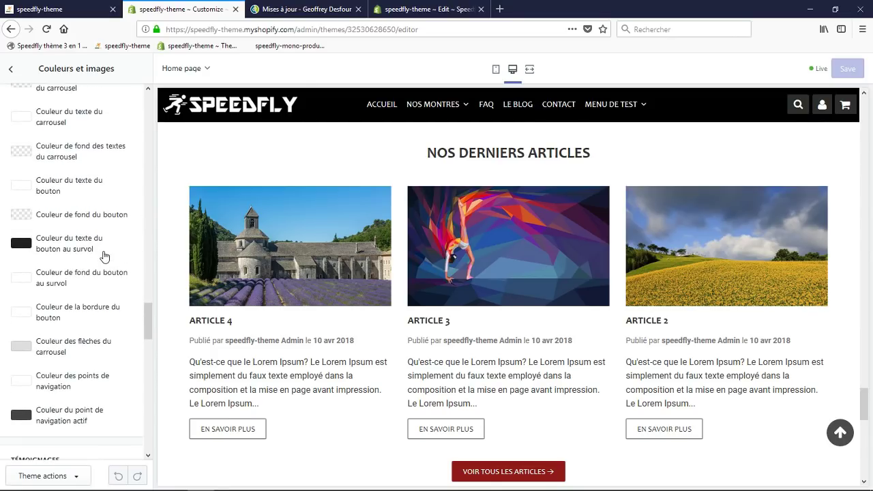
{"action": "scroll", "coordinate": [105, 257], "scroll_direction": "down", "scroll_amount": 5}
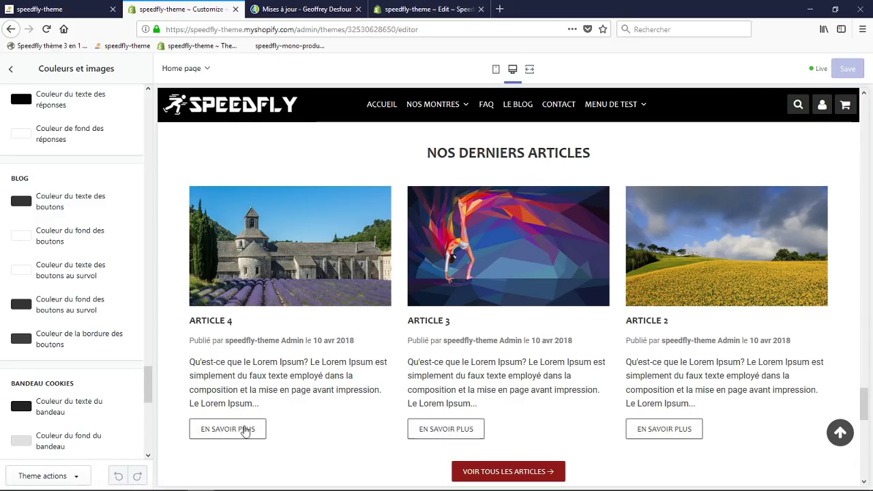
{"action": "scroll", "coordinate": [268, 398], "scroll_direction": "down", "scroll_amount": 1}
{"action": "scroll", "coordinate": [350, 365], "scroll_direction": "up", "scroll_amount": 2}
{"action": "scroll", "coordinate": [349, 364], "scroll_direction": "down", "scroll_amount": 2}
{"action": "scroll", "coordinate": [349, 365], "scroll_direction": "up", "scroll_amount": 1}
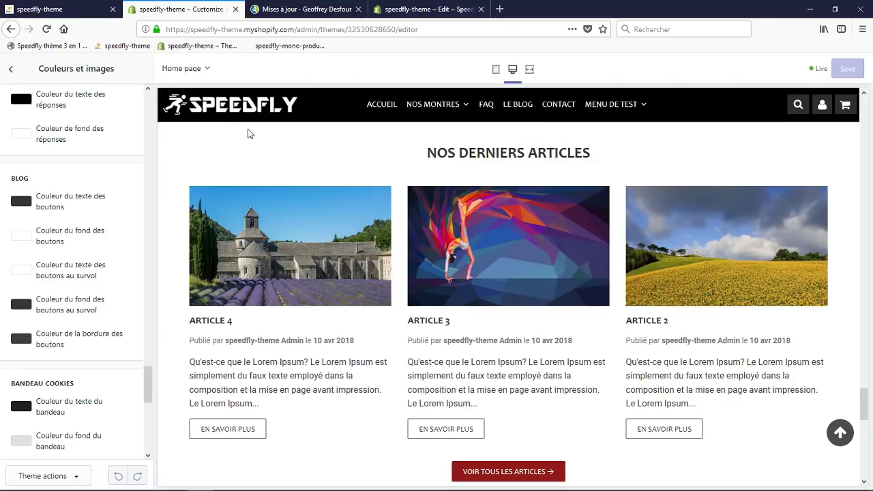
Preview the home page in mobile format, examine how the blog articles are laid out, and return to desktop format.
{"action": "left_click", "coordinate": [497, 69]}
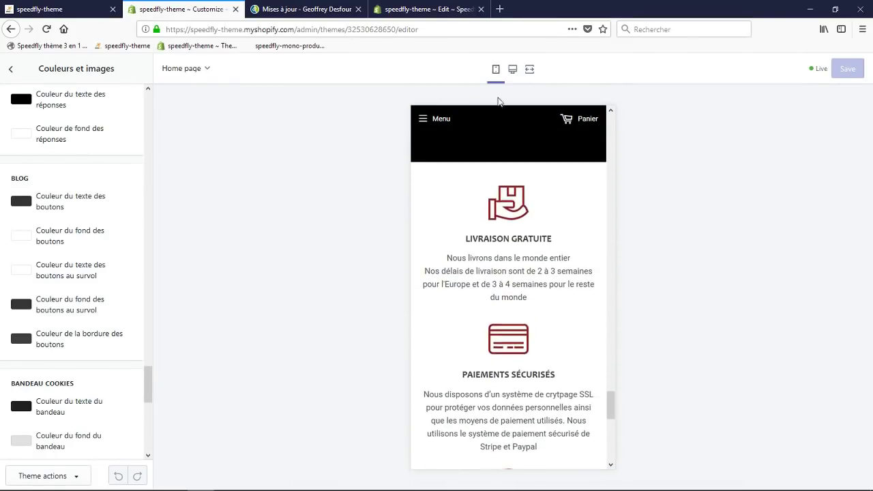
{"action": "scroll", "coordinate": [505, 249], "scroll_direction": "up", "scroll_amount": 10}
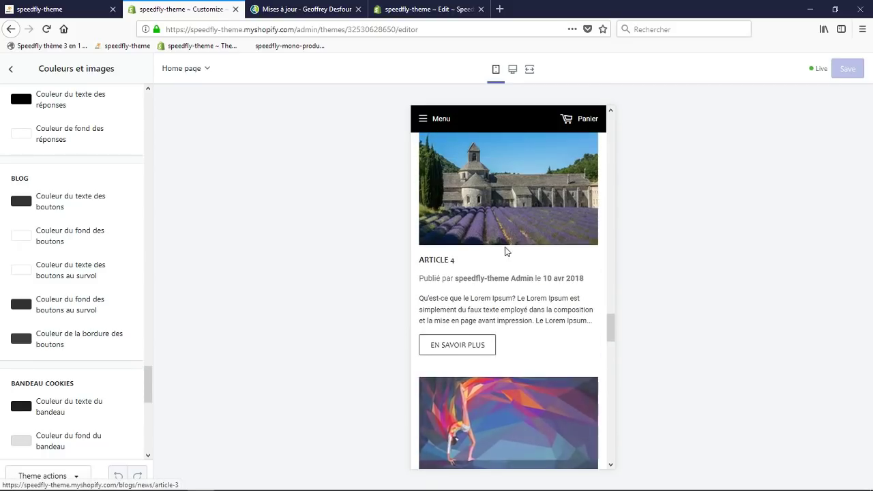
{"action": "scroll", "coordinate": [503, 218], "scroll_direction": "down", "scroll_amount": 10}
{"action": "scroll", "coordinate": [504, 219], "scroll_direction": "up", "scroll_amount": 4}
{"action": "scroll", "coordinate": [504, 217], "scroll_direction": "up", "scroll_amount": 8}
{"action": "left_click", "coordinate": [513, 69]}
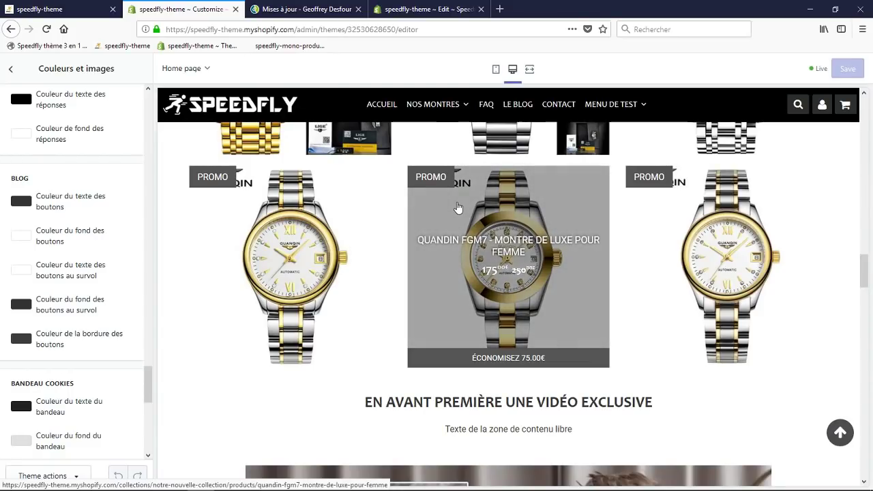
Consult the 08-05-2018 entries in the theme's update list and switch to the storefront.
{"action": "left_click", "coordinate": [328, 9]}
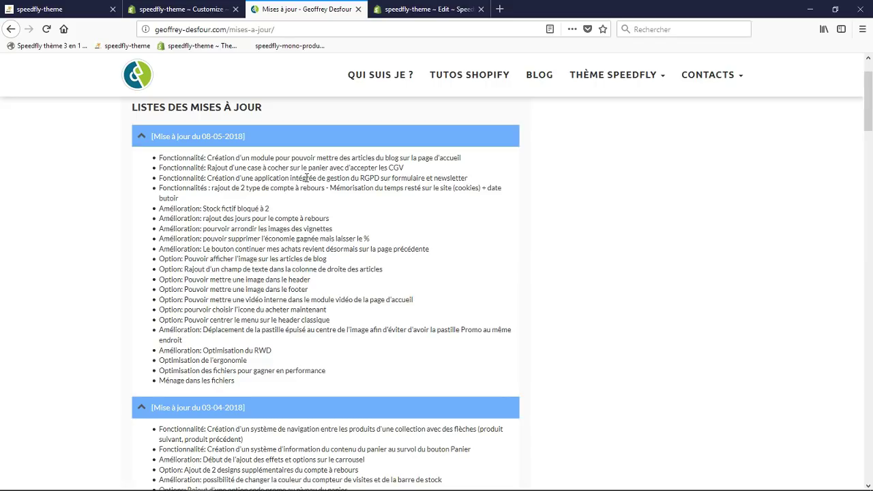
{"action": "left_click", "coordinate": [188, 9]}
{"action": "key", "text": "ctrl+shift+Tab"}
Open the Montres femme collection in the storefront and add the QUANDIN FGM2 watch to the cart.
{"action": "scroll", "coordinate": [565, 230], "scroll_direction": "up", "scroll_amount": 10}
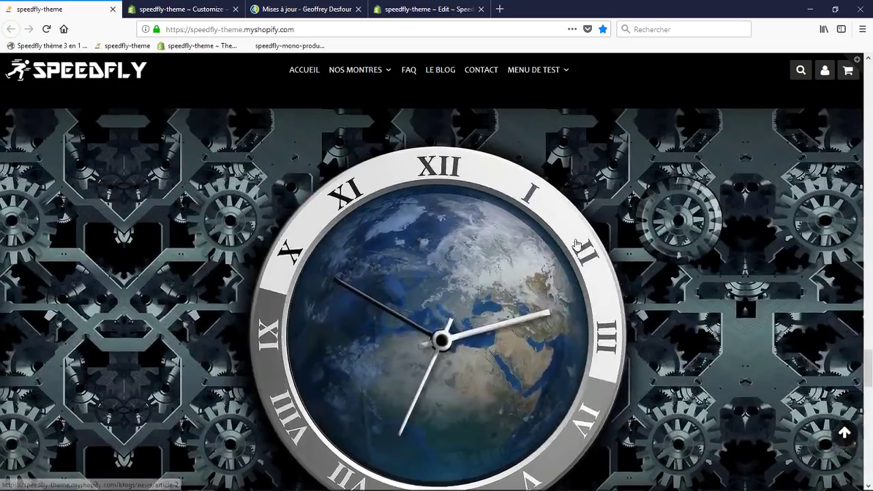
{"action": "mouse_move", "coordinate": [360, 70]}
{"action": "left_click", "coordinate": [372, 116]}
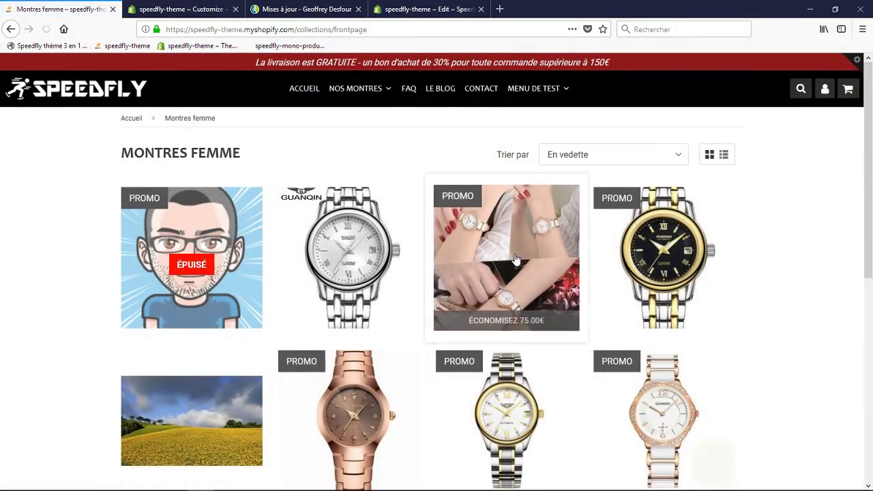
{"action": "left_click", "coordinate": [516, 261]}
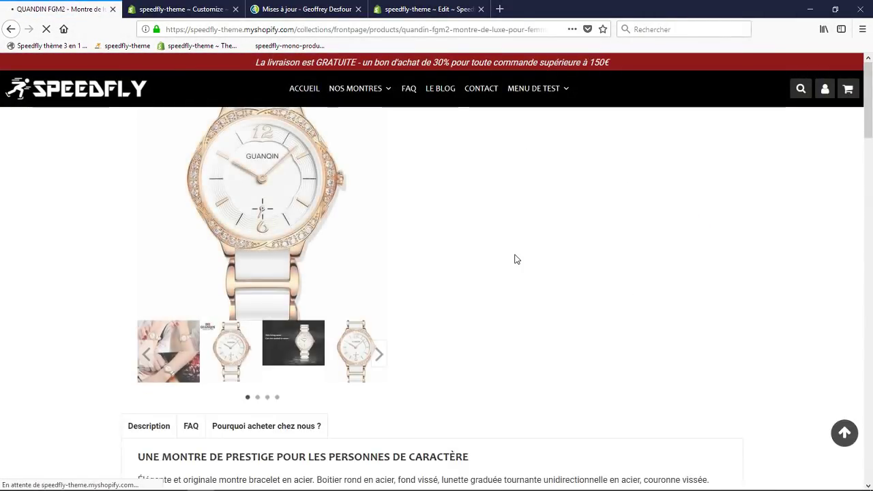
{"action": "left_click", "coordinate": [566, 283]}
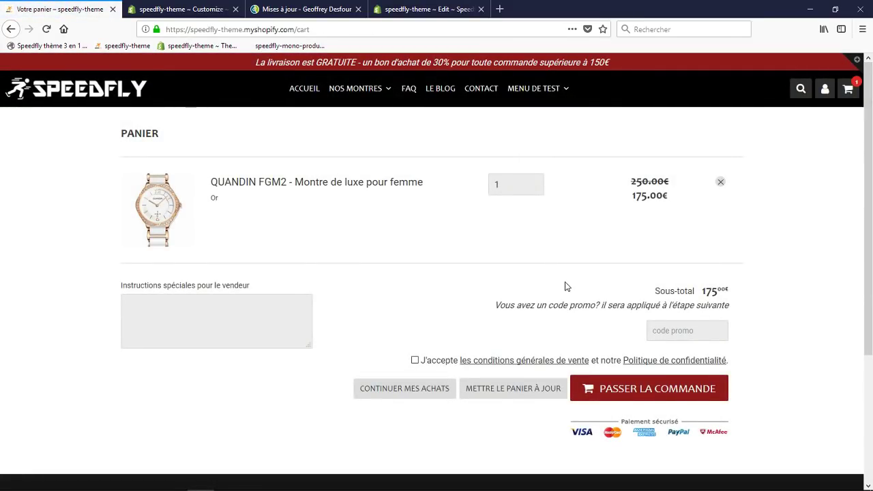
Try to place the order without accepting the terms and conditions, and dismiss the alert.
{"action": "scroll", "coordinate": [443, 261], "scroll_direction": "down", "scroll_amount": 2}
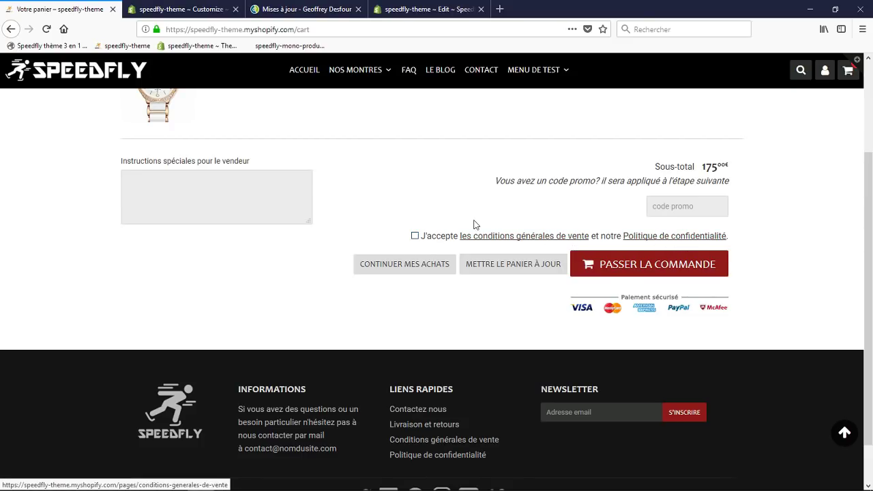
{"action": "scroll", "coordinate": [580, 239], "scroll_direction": "up", "scroll_amount": 1}
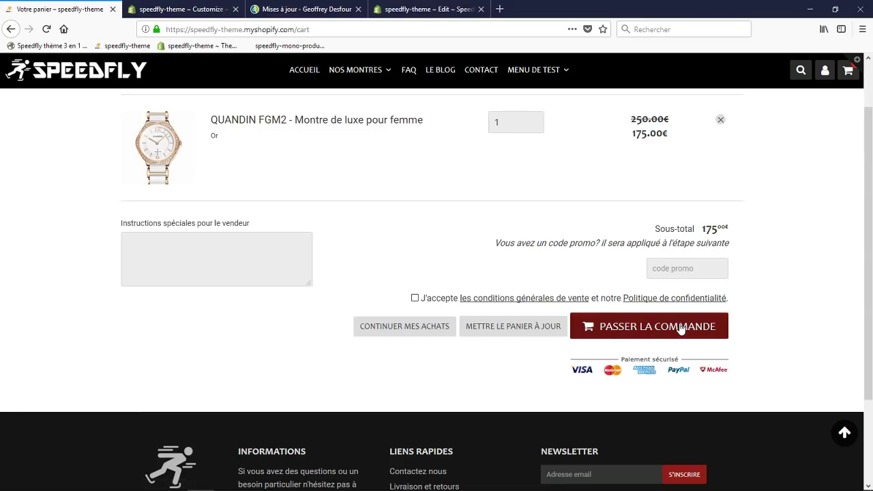
{"action": "left_click", "coordinate": [680, 326]}
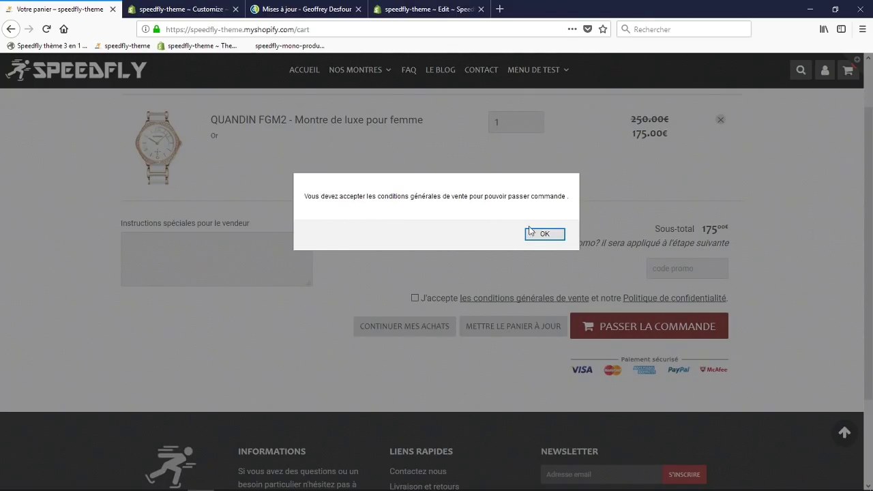
{"action": "left_click", "coordinate": [545, 234]}
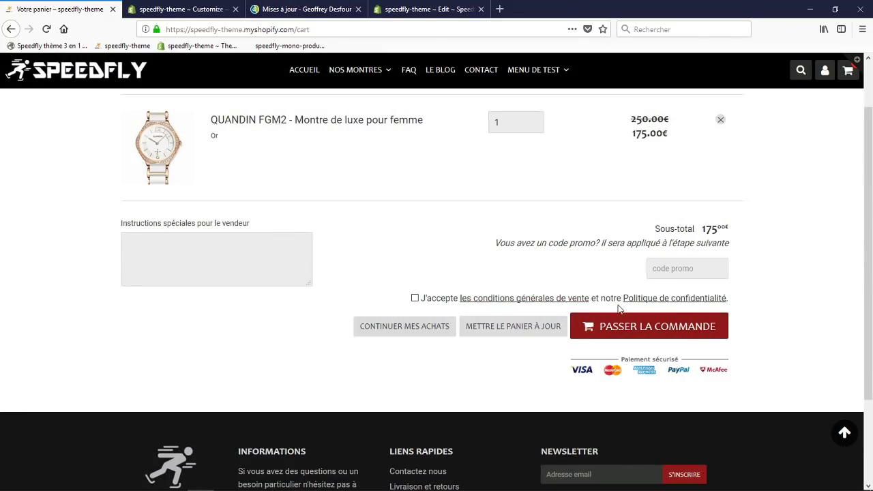
Accept the terms and conditions, proceed to the checkout page and return to the cart.
{"action": "scroll", "coordinate": [620, 310], "scroll_direction": "up", "scroll_amount": 2}
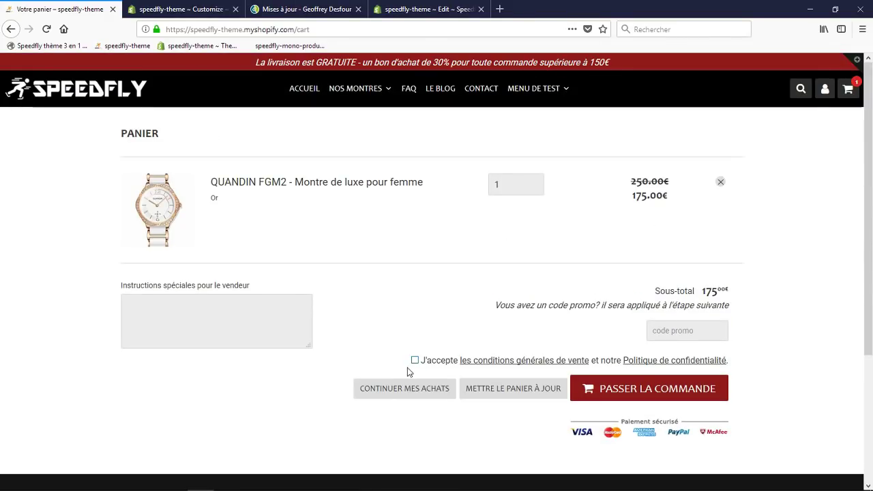
{"action": "left_click", "coordinate": [633, 395]}
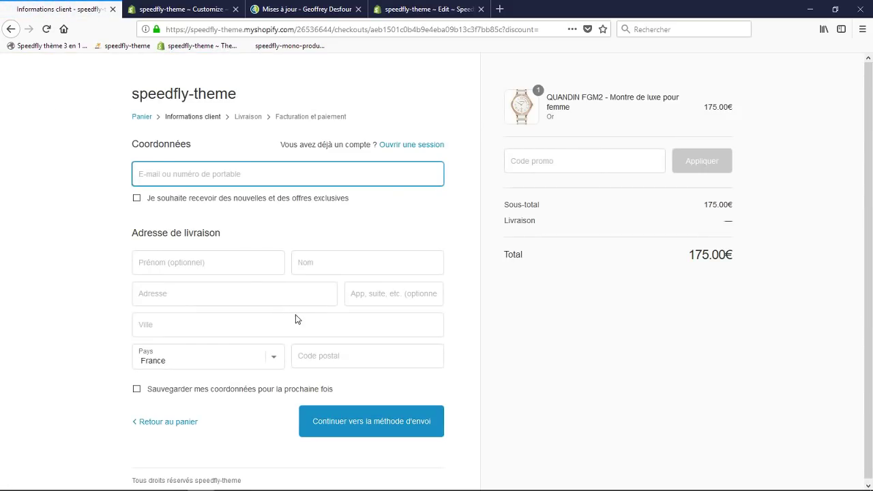
{"action": "key", "text": "alt+Left"}
Open the Panier settings in the theme editor and examine the CGV checkbox, Page CGV and Page Politique de confidentialité options.
{"action": "left_click", "coordinate": [202, 9]}
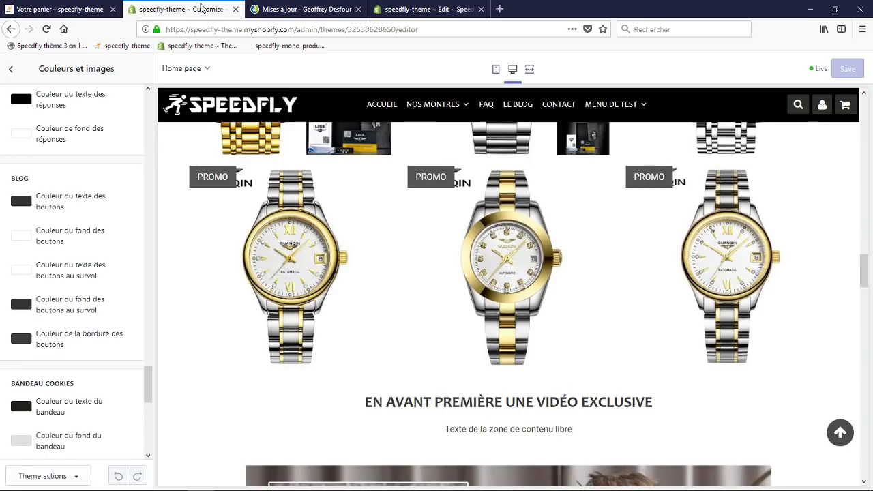
{"action": "scroll", "coordinate": [92, 193], "scroll_direction": "down", "scroll_amount": 10}
{"action": "scroll", "coordinate": [93, 196], "scroll_direction": "up", "scroll_amount": 10}
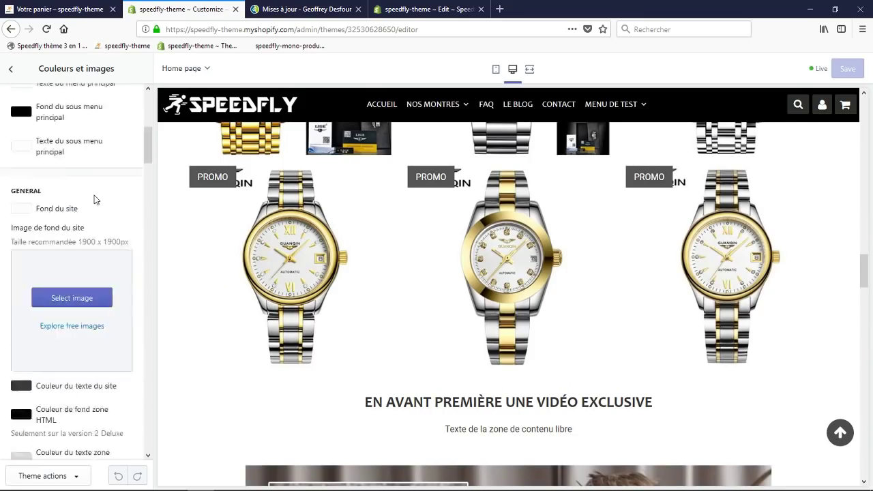
{"action": "left_click", "coordinate": [10, 69]}
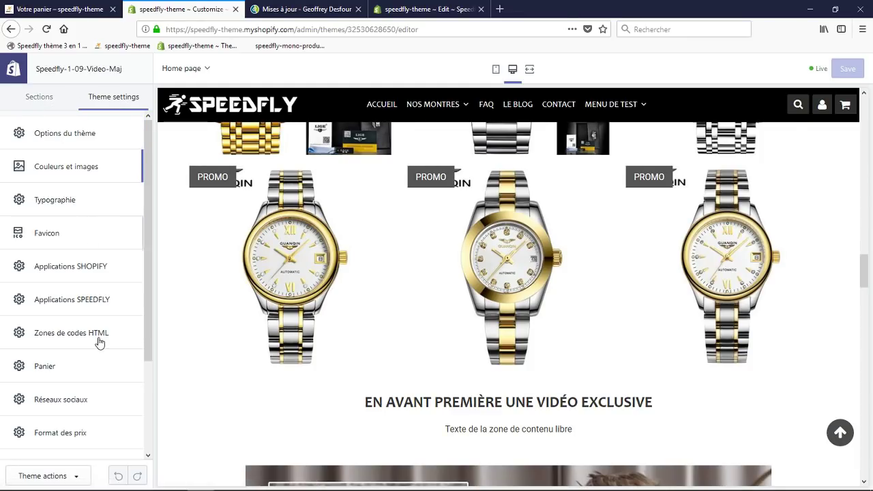
{"action": "left_click", "coordinate": [51, 369]}
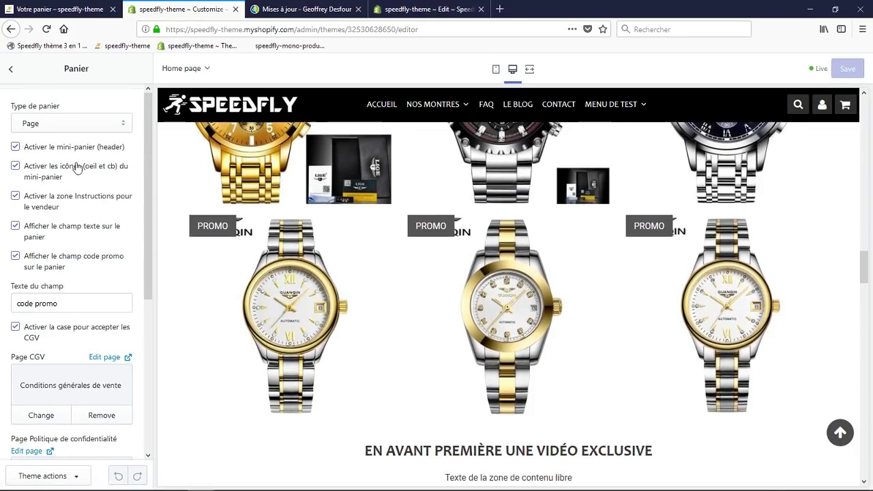
{"action": "scroll", "coordinate": [97, 213], "scroll_direction": "down", "scroll_amount": 4}
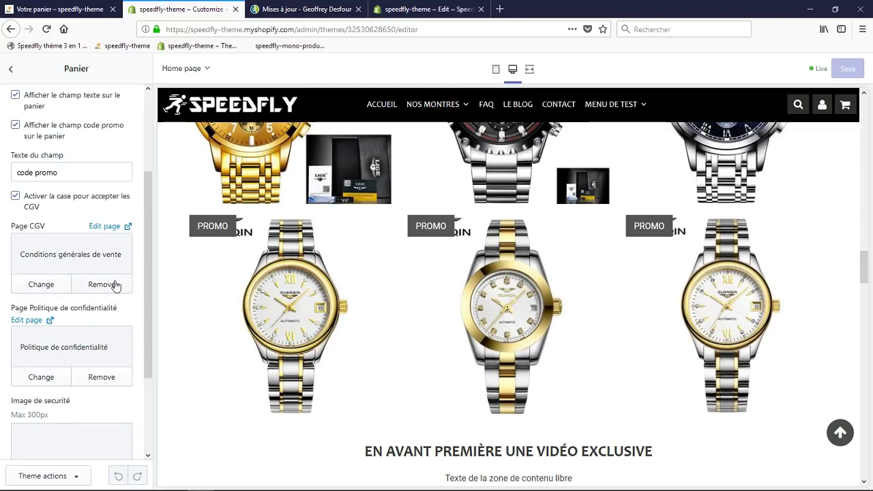
{"action": "scroll", "coordinate": [95, 290], "scroll_direction": "down", "scroll_amount": 2}
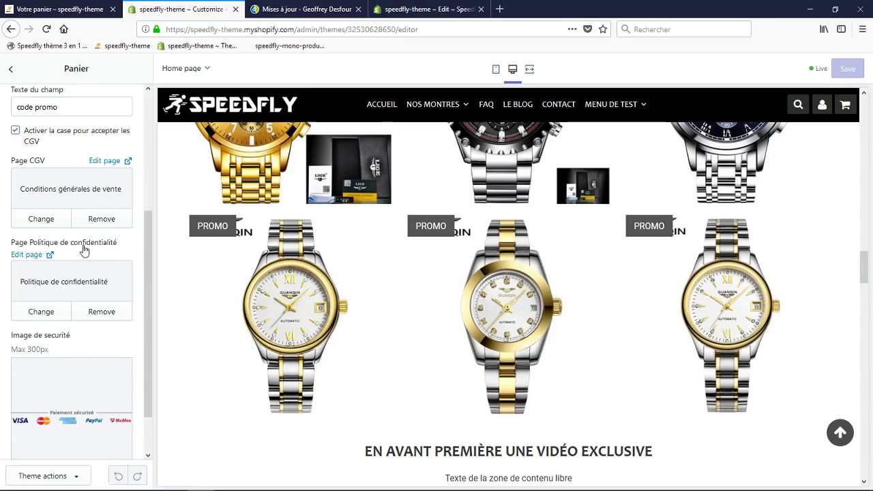
Check the terms acceptance line in the storefront cart and leave the theme editor's Panier settings.
{"action": "key", "text": "ctrl+shift+Tab"}
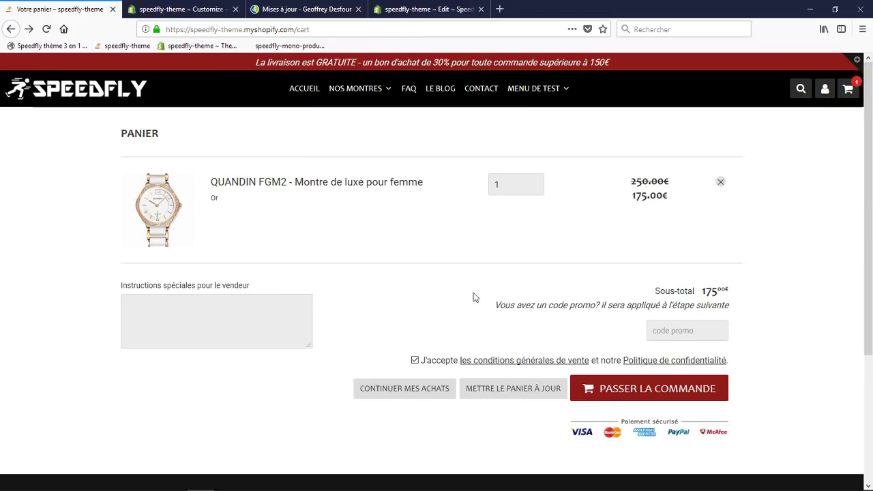
{"action": "left_click", "coordinate": [194, 7]}
{"action": "left_click", "coordinate": [19, 72]}
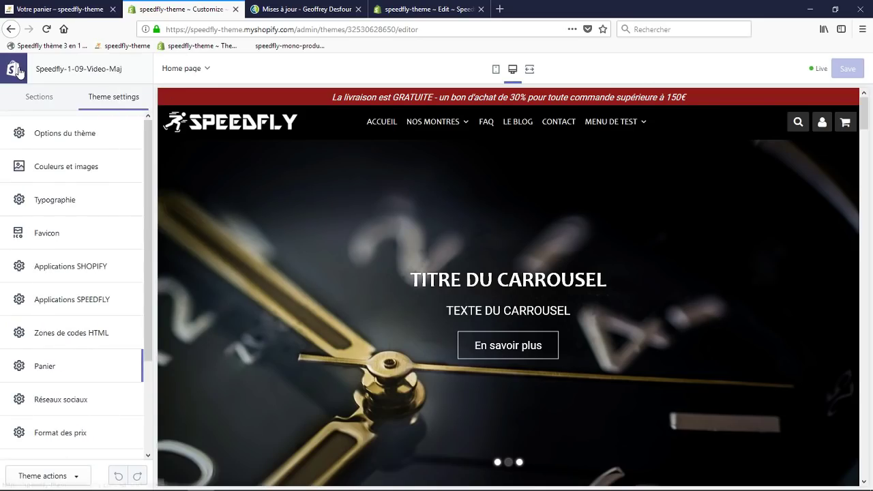
Open the store's Themes page in a separate browser tab and open the language editor for Speedfly-1-09-Video-Maj.
{"action": "left_click", "coordinate": [285, 11]}
{"action": "key", "text": "ctrl+shift+Tab"}
{"action": "left_click", "coordinate": [19, 68]}
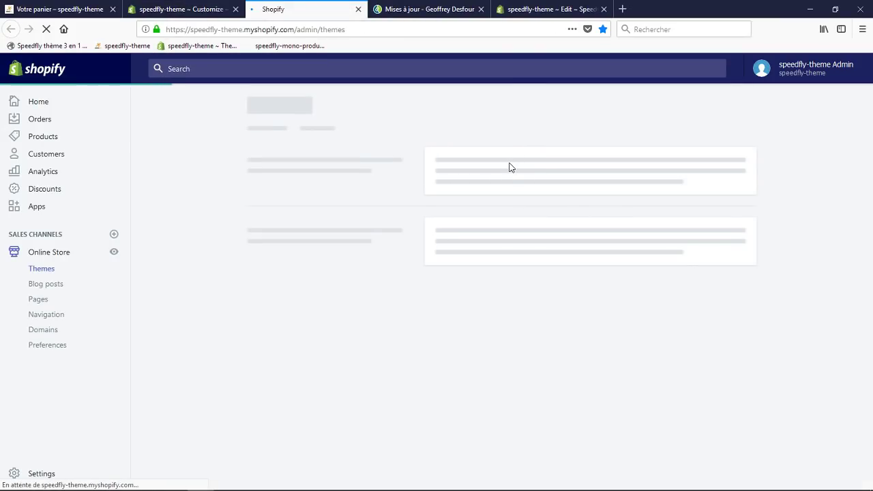
{"action": "left_click", "coordinate": [663, 180]}
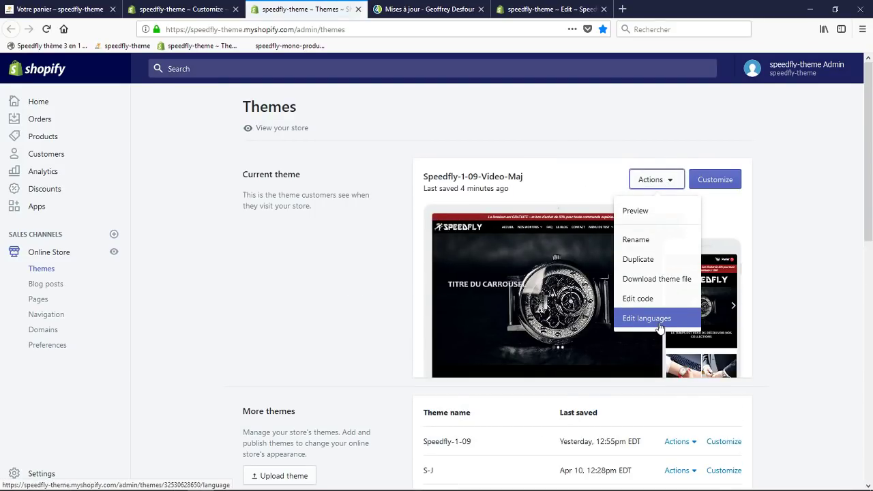
{"action": "left_click", "coordinate": [660, 318]}
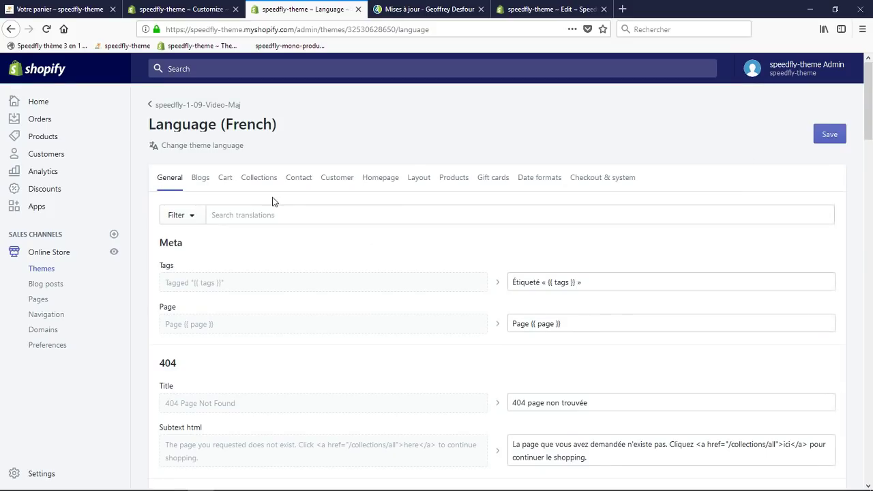
Open the Cart translations and highlight the French texts of Cgv text2 and Cgv text4.
{"action": "left_click", "coordinate": [223, 183]}
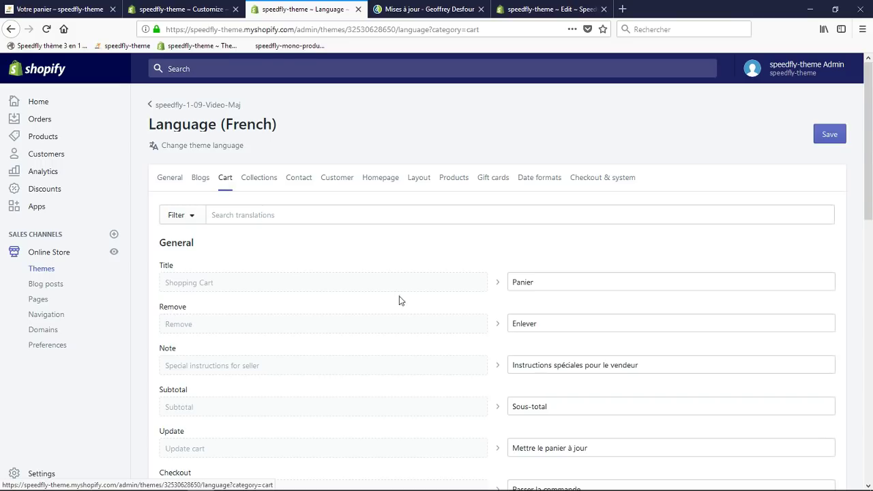
{"action": "scroll", "coordinate": [410, 307], "scroll_direction": "down", "scroll_amount": 6}
{"action": "scroll", "coordinate": [421, 314], "scroll_direction": "down", "scroll_amount": 5}
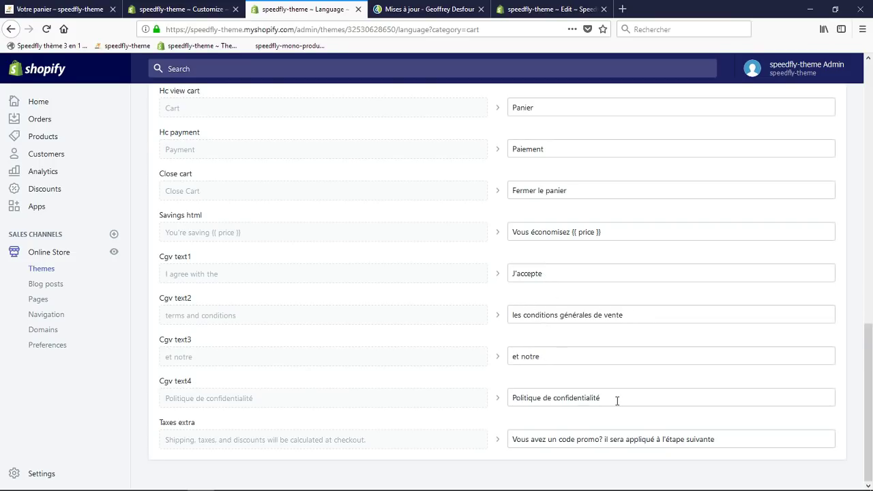
{"action": "triple_click", "coordinate": [543, 315]}
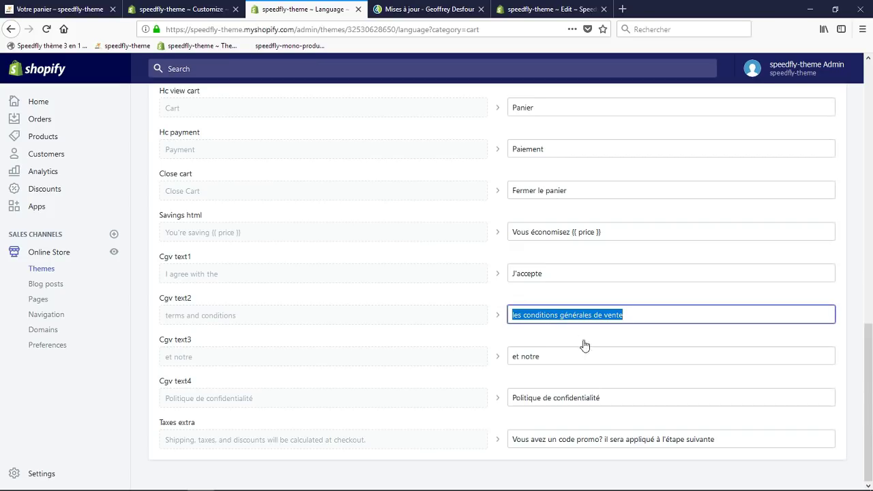
{"action": "left_click_drag", "start_coordinate": [614, 397], "coordinate": [472, 394]}
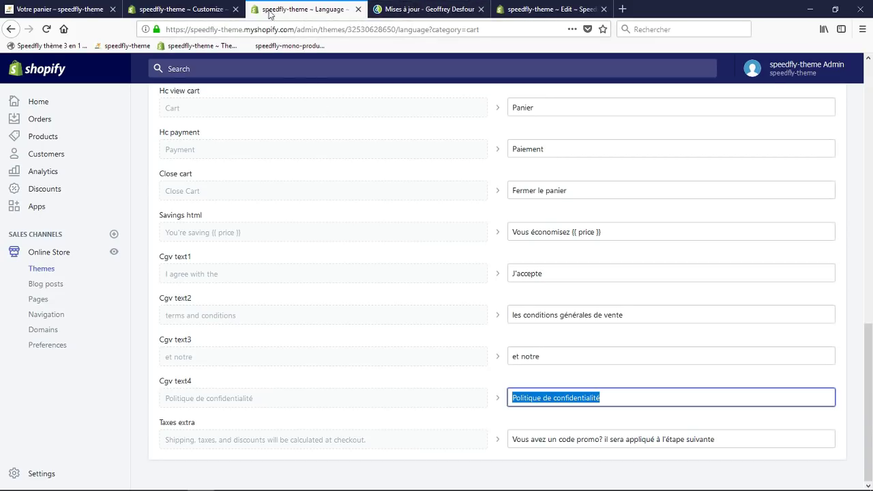
Disable the checkbox for accepting the CGV in the theme editor's Panier settings and save the change.
{"action": "left_click", "coordinate": [180, 9]}
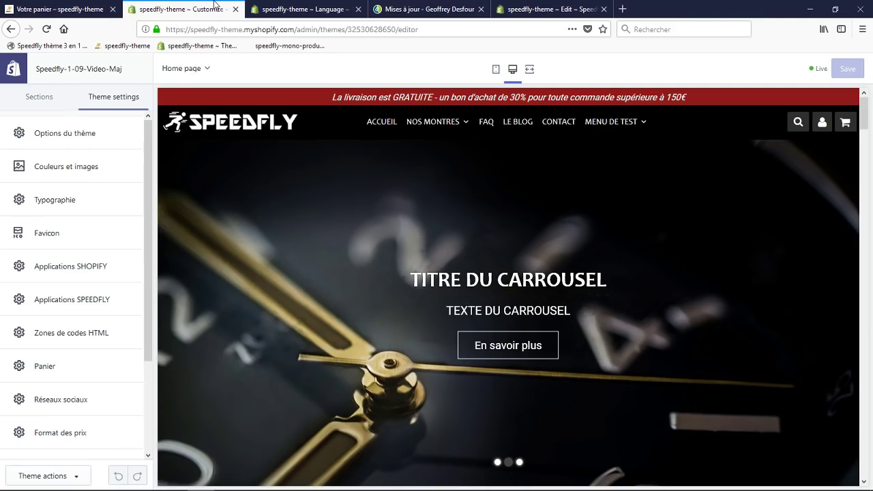
{"action": "left_click", "coordinate": [61, 369]}
{"action": "scroll", "coordinate": [62, 272], "scroll_direction": "down", "scroll_amount": 2}
{"action": "left_click", "coordinate": [52, 271]}
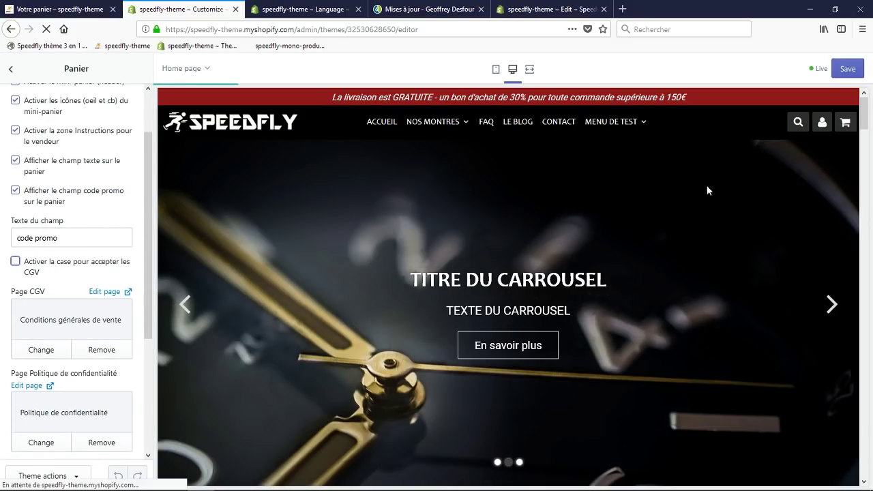
{"action": "left_click", "coordinate": [848, 69]}
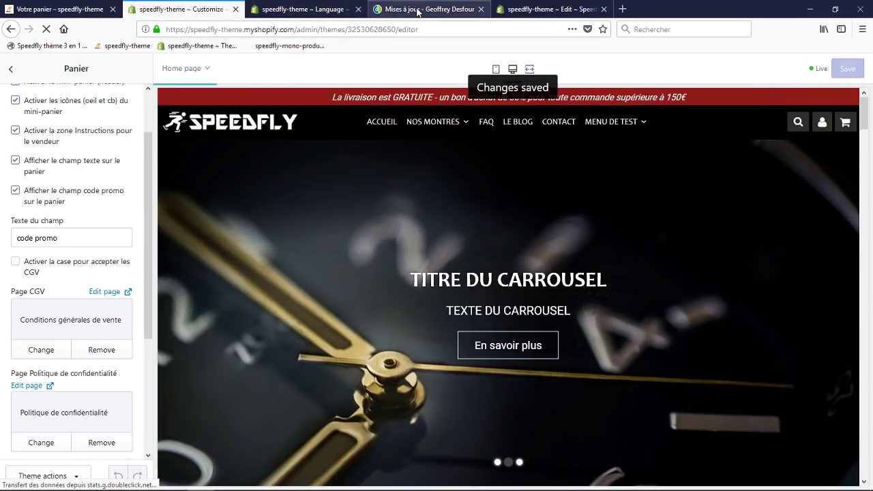
Review the theme's update list for the next feature and return to the theme editor.
{"action": "left_click", "coordinate": [383, 10]}
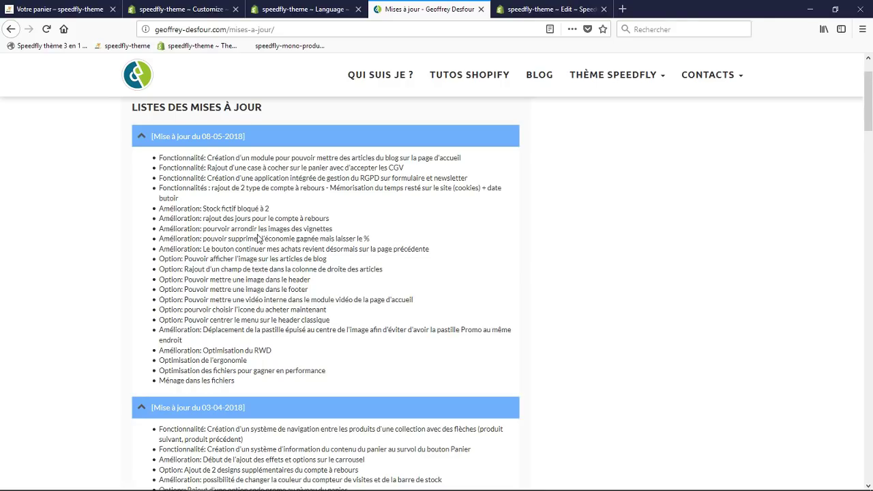
{"action": "left_click", "coordinate": [195, 8]}
{"action": "left_click", "coordinate": [303, 9]}
{"action": "left_click", "coordinate": [403, 7]}
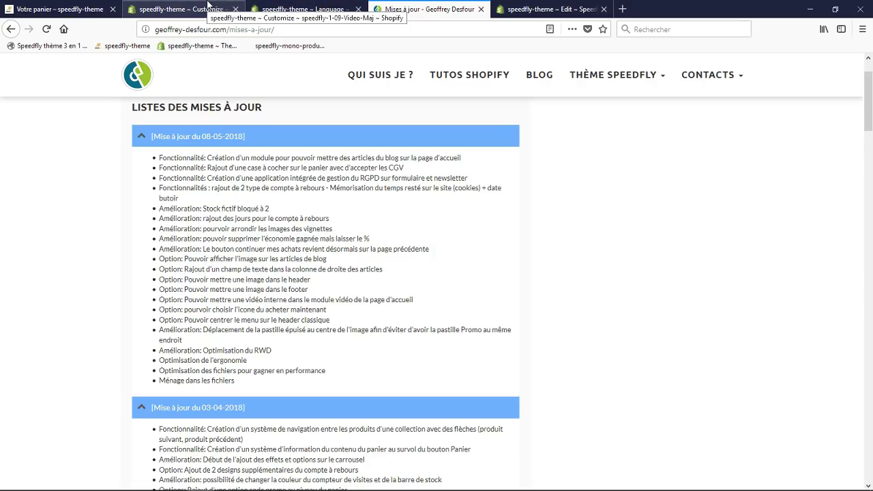
{"action": "left_click", "coordinate": [209, 7]}
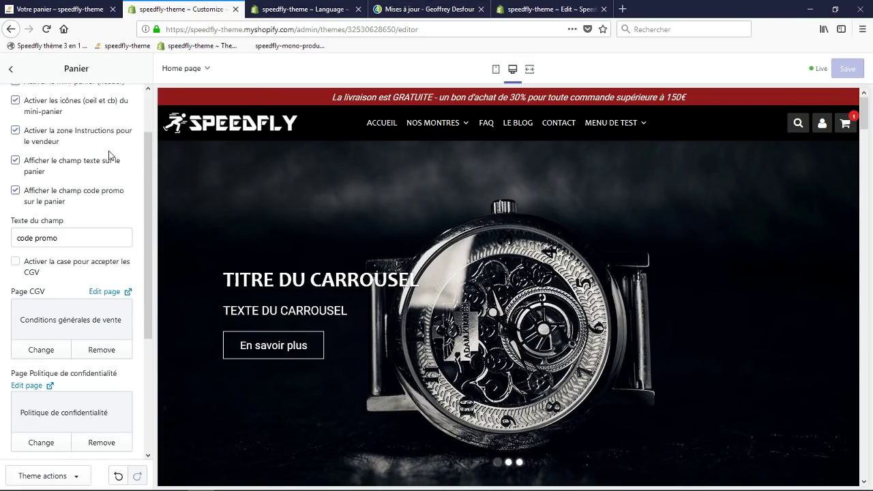
Open the Applications SPEEDFLY theme settings, highlight the RGPD heading and enable RGPD on the newsletters.
{"action": "scroll", "coordinate": [66, 121], "scroll_direction": "up", "scroll_amount": 2}
{"action": "left_click", "coordinate": [10, 68]}
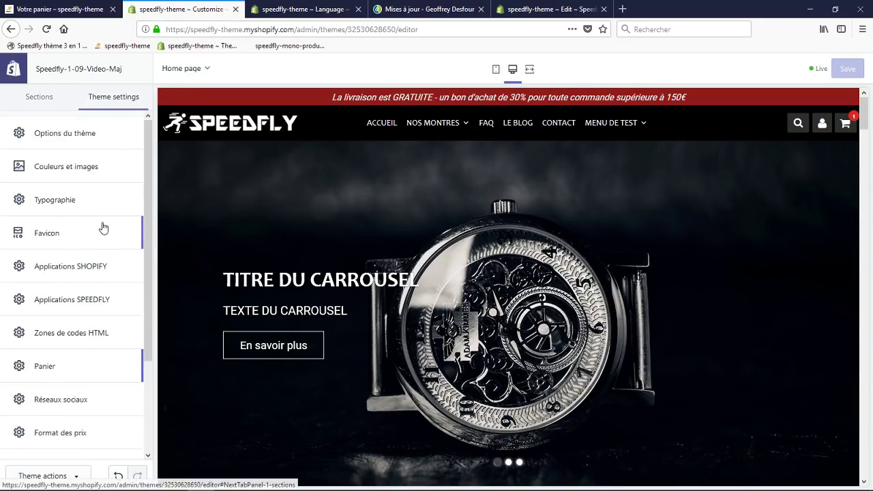
{"action": "left_click", "coordinate": [87, 300]}
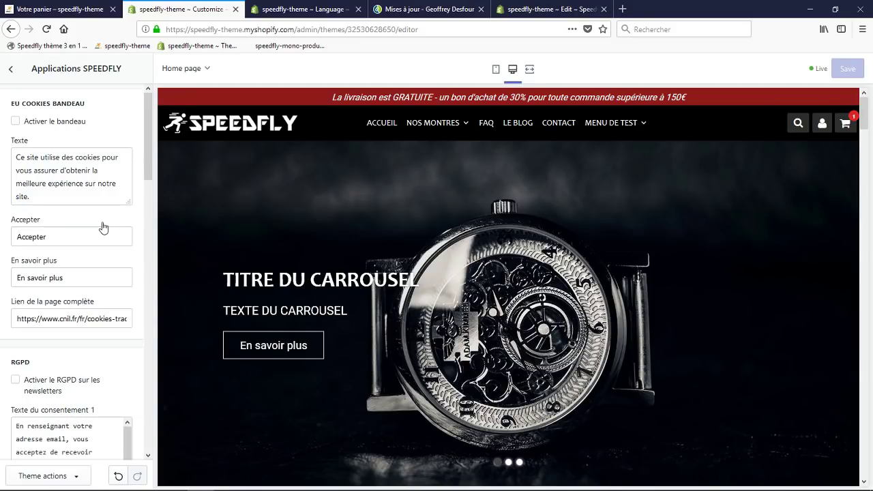
{"action": "scroll", "coordinate": [72, 153], "scroll_direction": "down", "scroll_amount": 4}
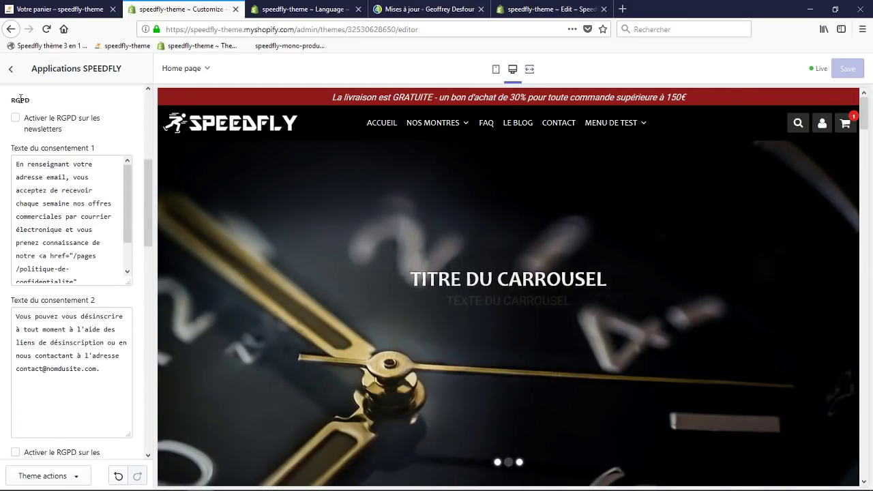
{"action": "left_click_drag", "start_coordinate": [9, 99], "coordinate": [47, 104]}
{"action": "left_click", "coordinate": [47, 103]}
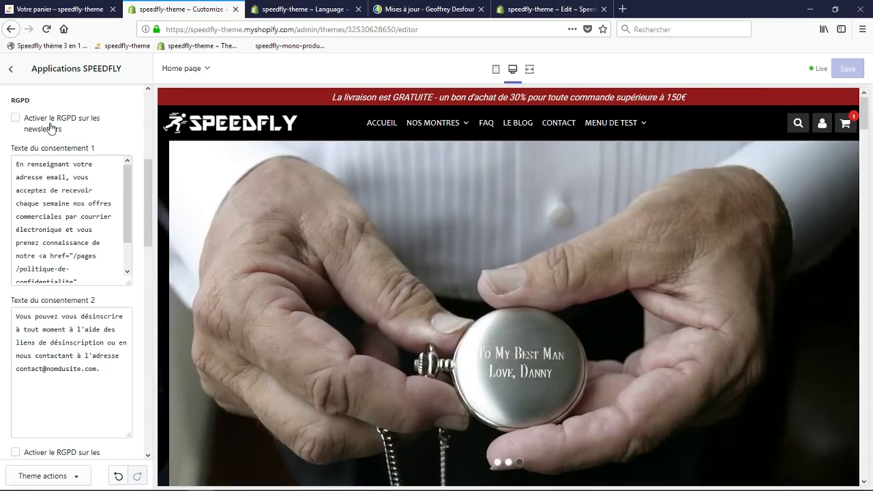
{"action": "left_click", "coordinate": [15, 118]}
Open the storefront home page and examine the Newsletter area in the footer.
{"action": "left_click", "coordinate": [60, 9]}
{"action": "scroll", "coordinate": [384, 282], "scroll_direction": "down", "scroll_amount": 3}
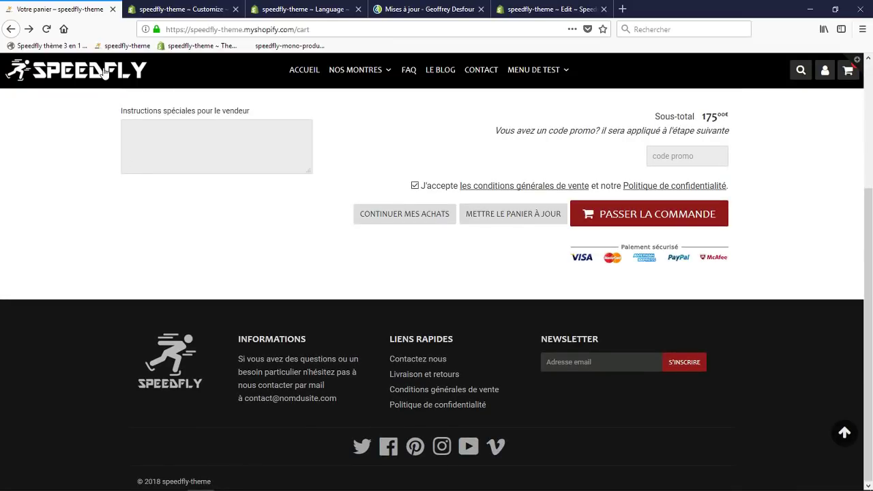
{"action": "left_click", "coordinate": [363, 221]}
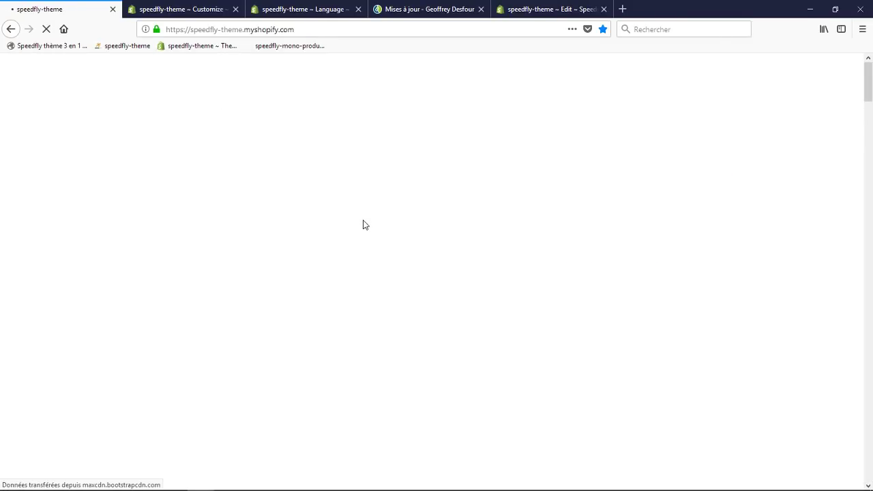
{"action": "scroll", "coordinate": [553, 271], "scroll_direction": "down", "scroll_amount": 5}
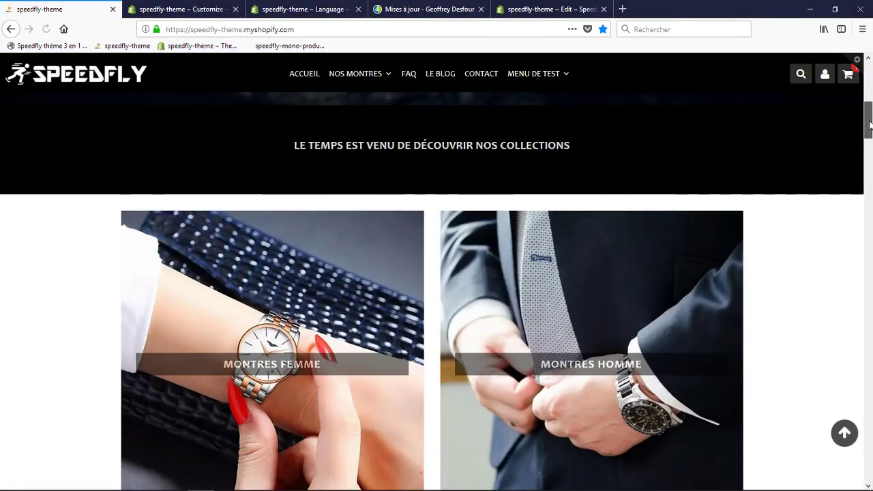
{"action": "scroll", "coordinate": [617, 366], "scroll_direction": "down", "scroll_amount": 10}
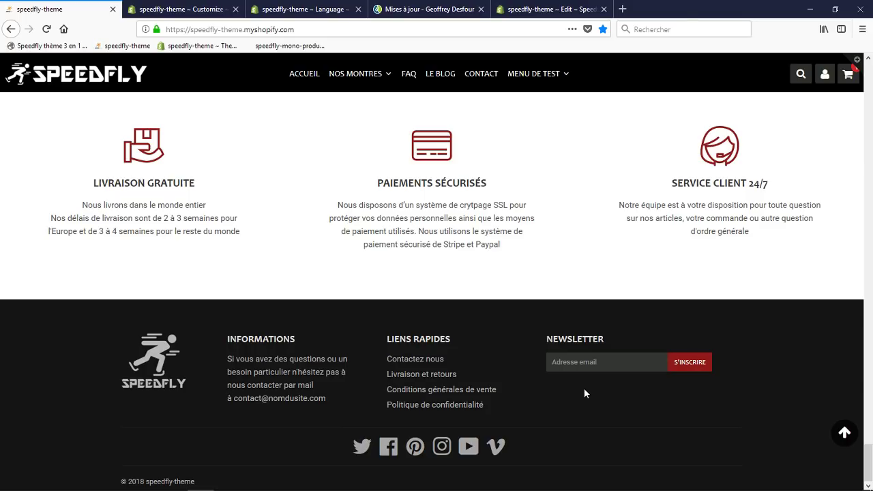
Save the newsletter RGPD setting and reload the storefront home page, viewing its footer.
{"action": "left_click", "coordinate": [194, 7]}
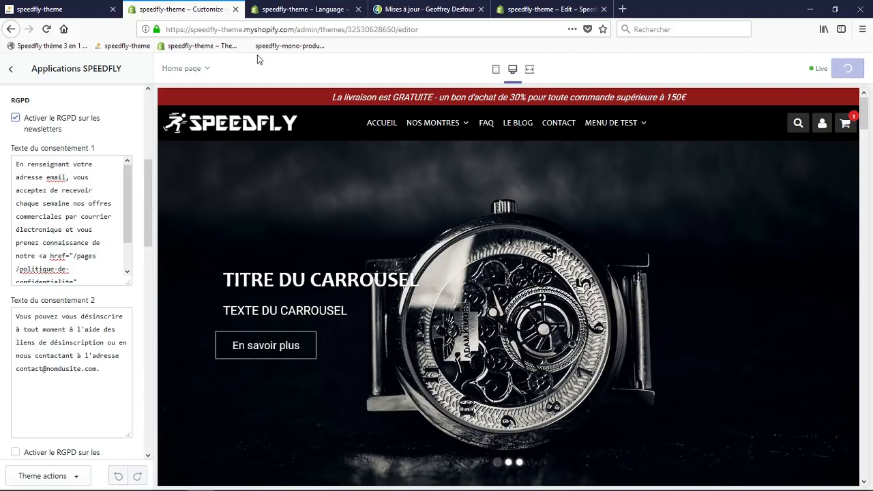
{"action": "left_click", "coordinate": [42, 6]}
{"action": "left_click", "coordinate": [244, 32]}
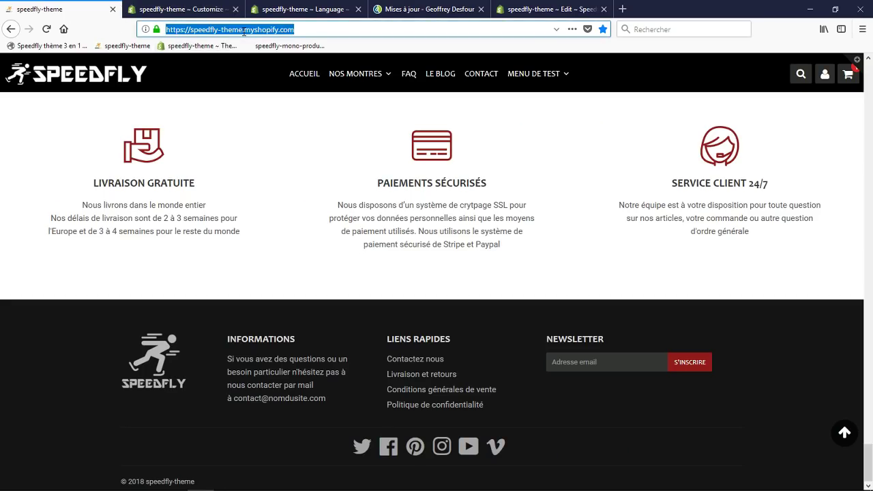
{"action": "key", "text": "Return"}
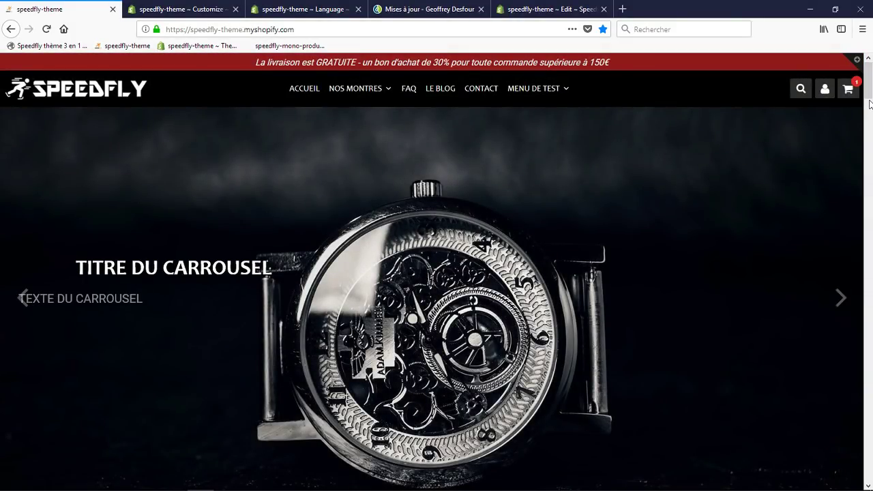
{"action": "left_click_drag", "start_coordinate": [869, 92], "coordinate": [870, 476]}
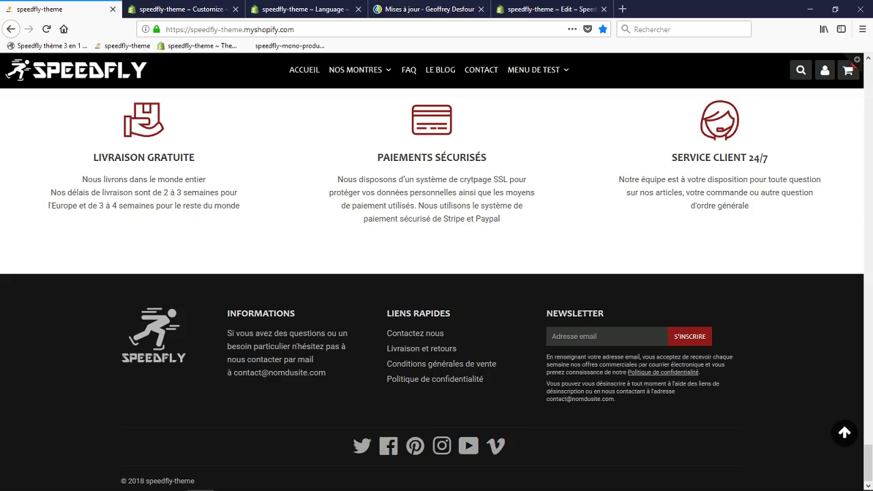
Examine the RGPD consent text and privacy policy link under the footer's newsletter field.
{"action": "left_click_drag", "start_coordinate": [637, 364], "coordinate": [558, 365]}
{"action": "left_click", "coordinate": [534, 374]}
{"action": "scroll", "coordinate": [660, 379], "scroll_direction": "up", "scroll_amount": 3}
{"action": "scroll", "coordinate": [658, 383], "scroll_direction": "down", "scroll_amount": 3}
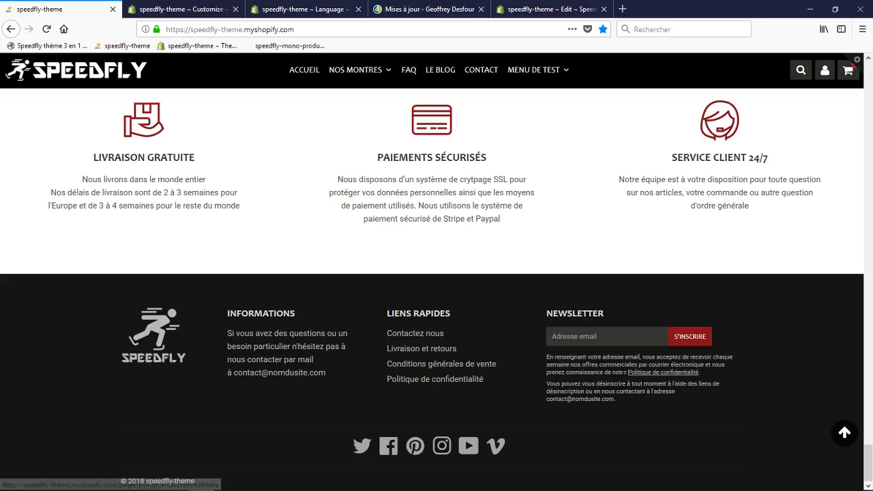
Open the Montres homme collection in a separate browser tab and go to the storefront's Contact page.
{"action": "scroll", "coordinate": [547, 374], "scroll_direction": "up", "scroll_amount": 20}
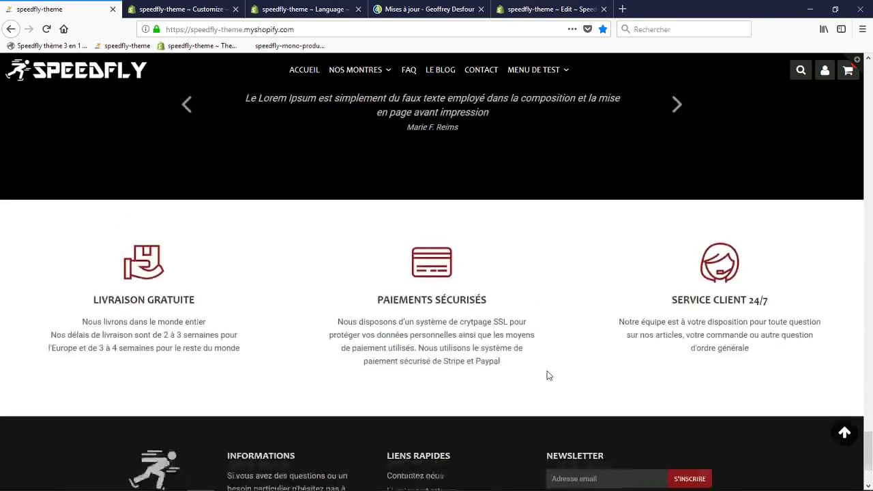
{"action": "scroll", "coordinate": [546, 375], "scroll_direction": "up", "scroll_amount": 15}
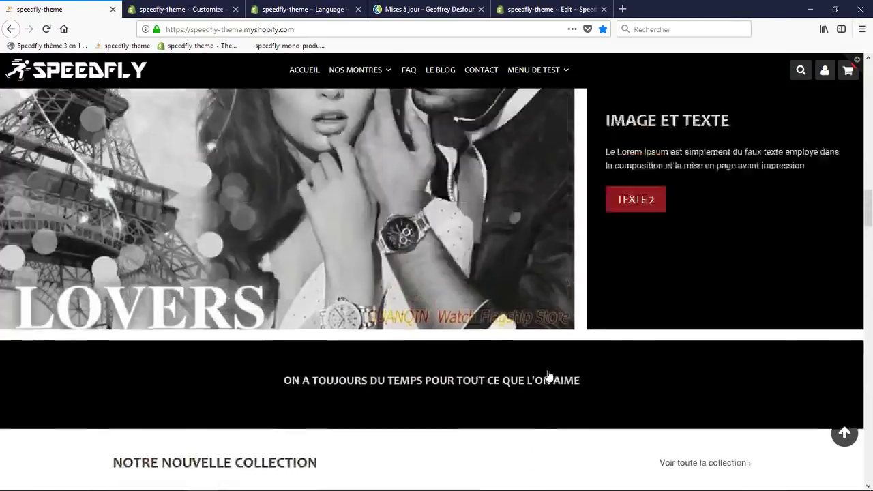
{"action": "middle_click", "coordinate": [519, 225]}
{"action": "scroll", "coordinate": [519, 221], "scroll_direction": "up", "scroll_amount": 5}
{"action": "left_click", "coordinate": [482, 87]}
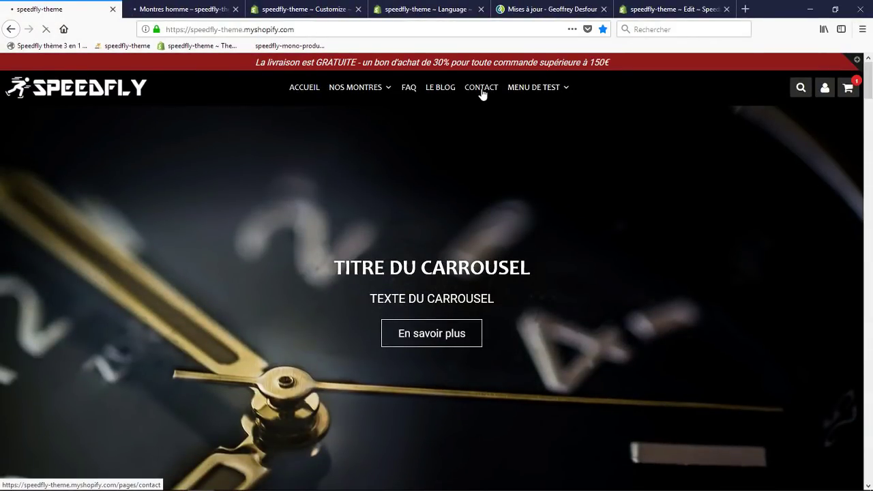
Enable RGPD on the forms in the theme editor's Applications SPEEDFLY settings.
{"action": "key", "text": "ctrl+3"}
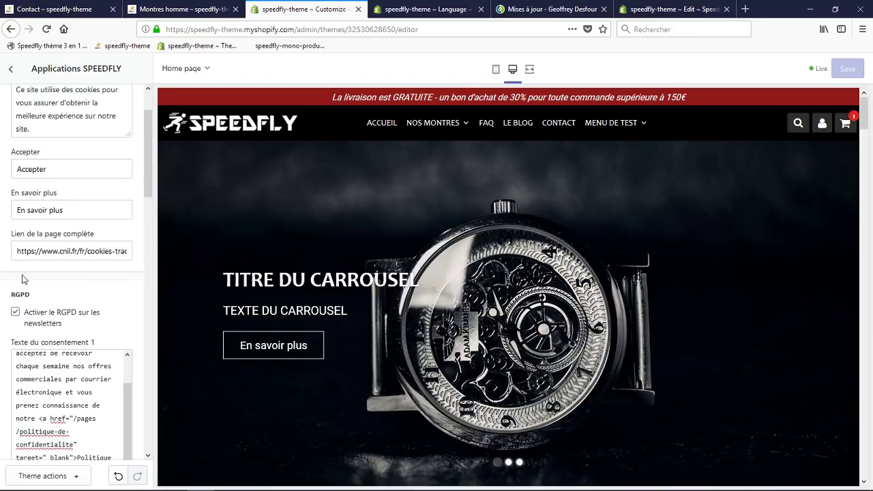
{"action": "scroll", "coordinate": [25, 276], "scroll_direction": "down", "scroll_amount": 5}
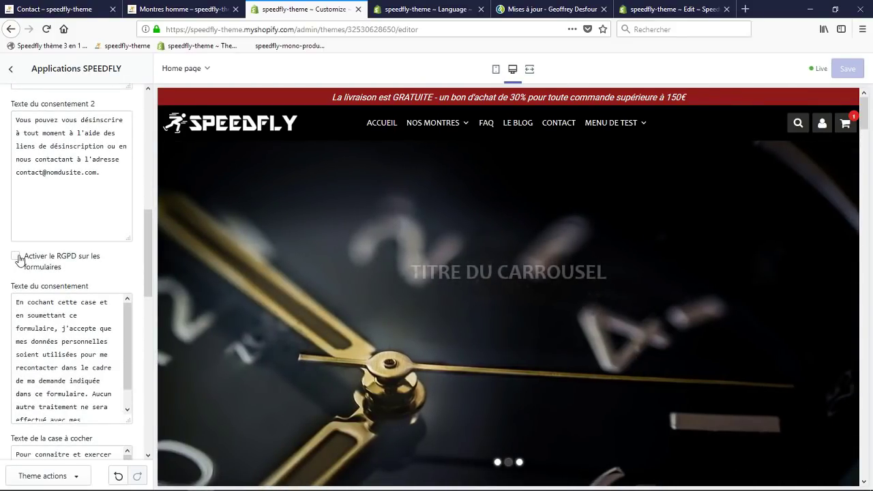
{"action": "left_click", "coordinate": [15, 258]}
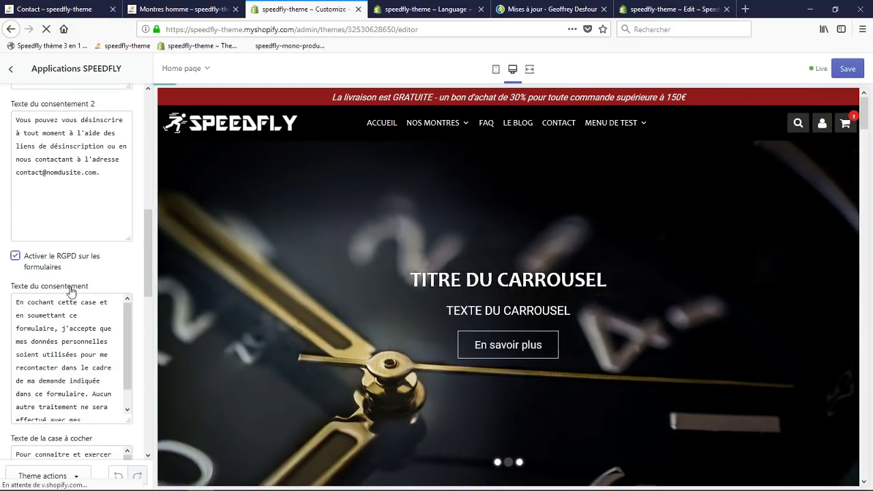
{"action": "scroll", "coordinate": [58, 251], "scroll_direction": "up", "scroll_amount": 5}
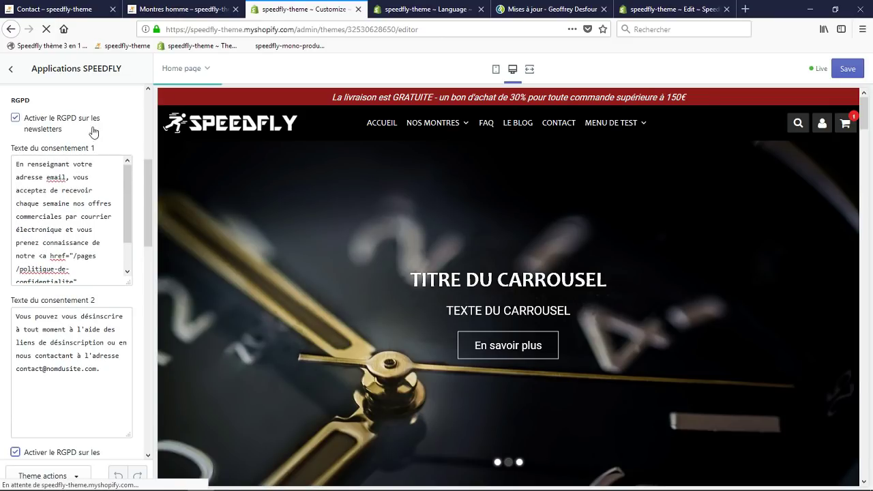
Look over the storefront's Contact form and the Montres homme page, and return to the theme editor.
{"action": "left_click", "coordinate": [72, 9]}
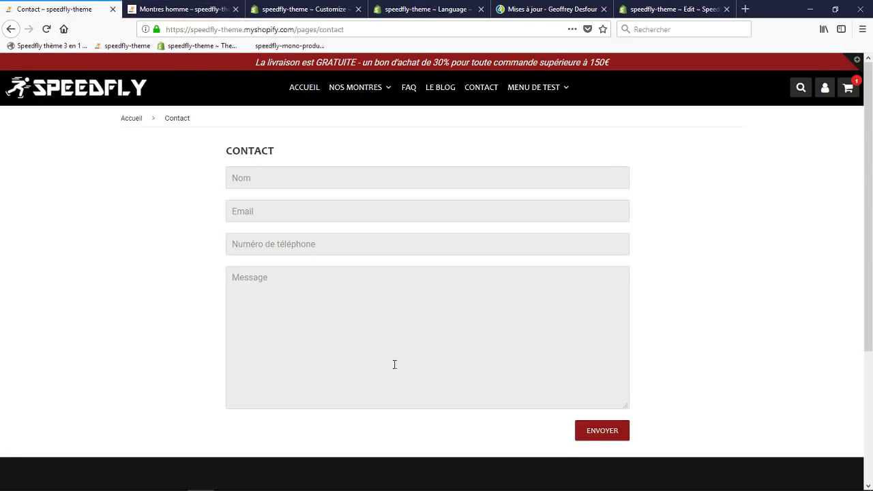
{"action": "scroll", "coordinate": [386, 365], "scroll_direction": "down", "scroll_amount": 3}
{"action": "left_click", "coordinate": [181, 9]}
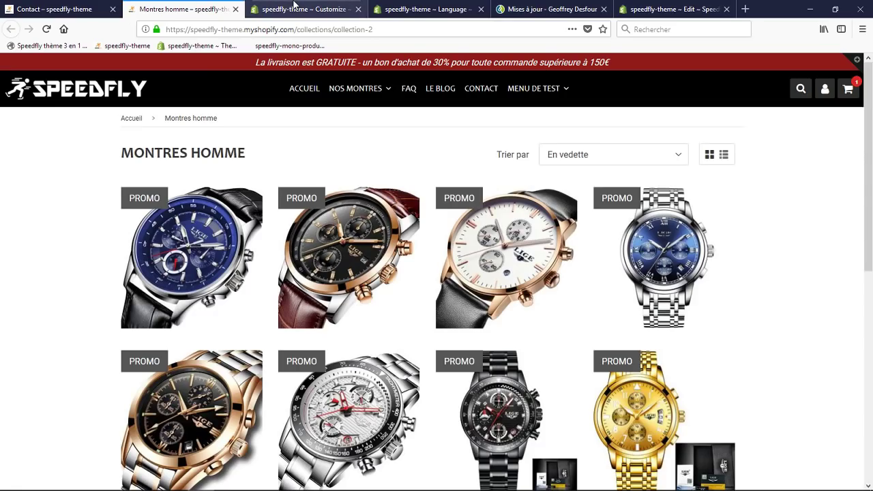
{"action": "left_click", "coordinate": [355, 6]}
Highlight the politique-de-confidentialite link address in Texte du consentement 1 and the full Texte du consentement 2.
{"action": "scroll", "coordinate": [42, 180], "scroll_direction": "up", "scroll_amount": 2}
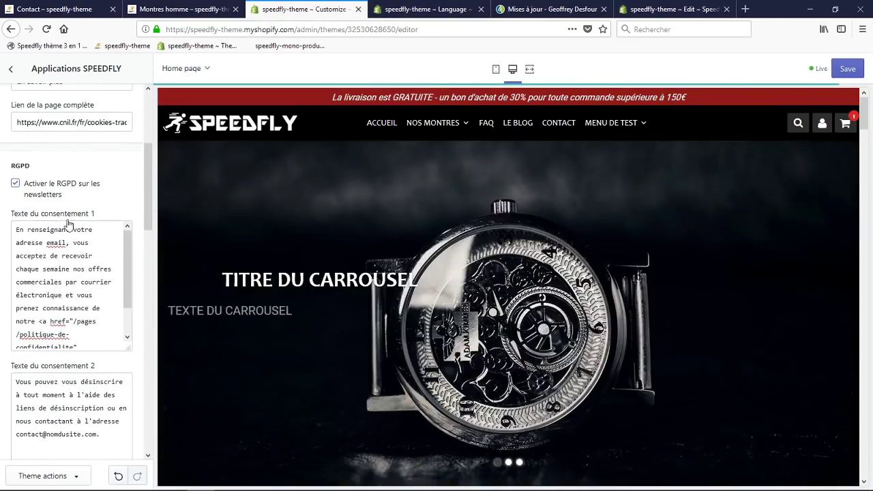
{"action": "scroll", "coordinate": [22, 307], "scroll_direction": "down", "scroll_amount": 1}
{"action": "left_click_drag", "start_coordinate": [18, 306], "coordinate": [64, 315]}
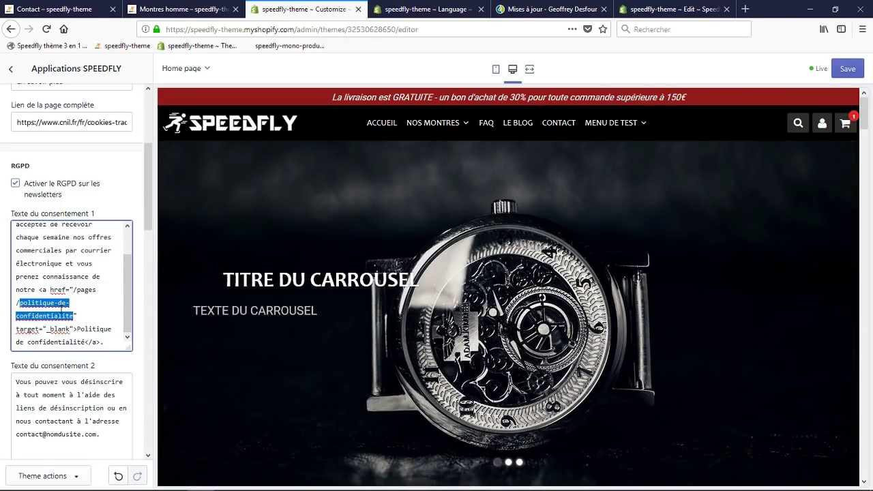
{"action": "scroll", "coordinate": [89, 330], "scroll_direction": "down", "scroll_amount": 3}
{"action": "left_click", "coordinate": [84, 277]}
{"action": "key", "text": "ctrl+a"}
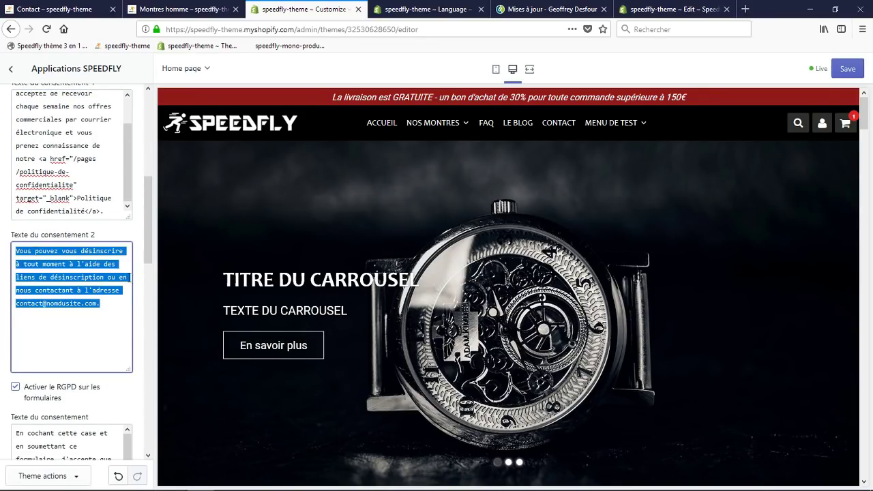
{"action": "double_click", "coordinate": [64, 302]}
Review the form's Texte du consentement and Texte de la case à cocher in the RGPD settings.
{"action": "scroll", "coordinate": [90, 314], "scroll_direction": "down", "scroll_amount": 2}
{"action": "left_click", "coordinate": [2, 257]}
{"action": "scroll", "coordinate": [46, 280], "scroll_direction": "down", "scroll_amount": 1}
{"action": "scroll", "coordinate": [74, 328], "scroll_direction": "down", "scroll_amount": 7}
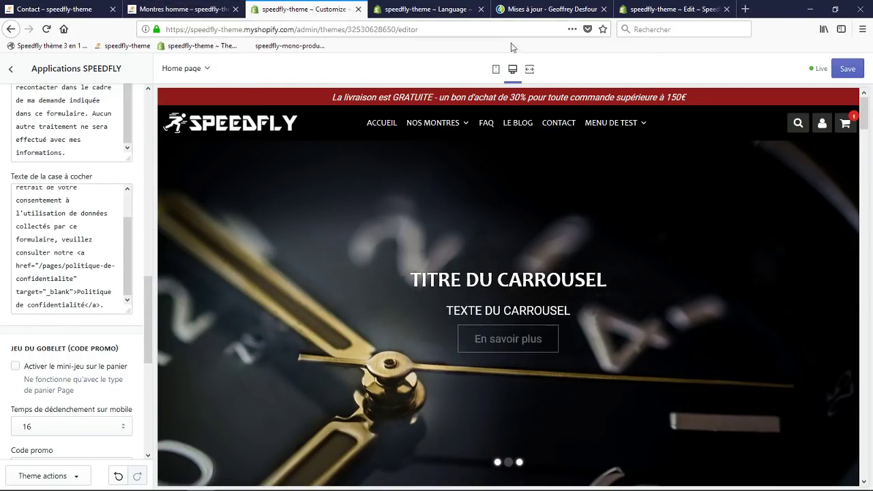
Save the form RGPD setting and reload the storefront's Contact page.
{"action": "left_click", "coordinate": [847, 68]}
{"action": "key", "text": "ctrl+Page_Up"}
{"action": "key", "text": "ctrl+Page_Up"}
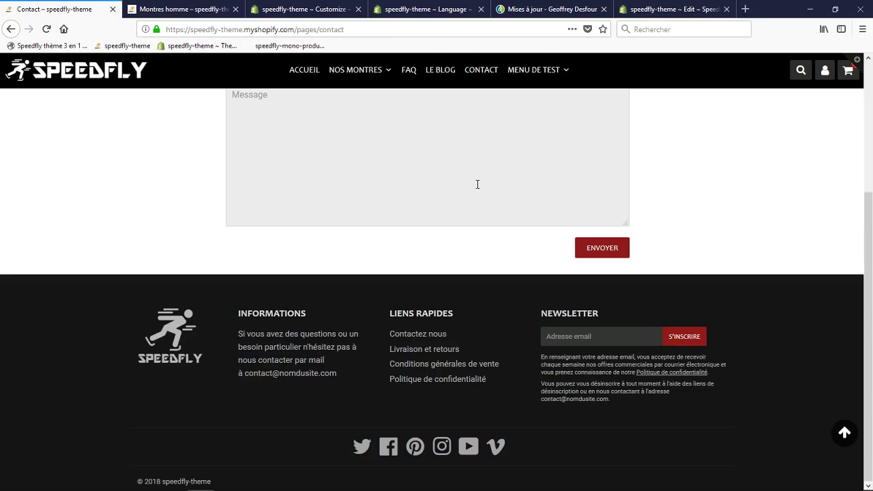
{"action": "scroll", "coordinate": [502, 216], "scroll_direction": "up", "scroll_amount": 2}
{"action": "key", "text": "F5"}
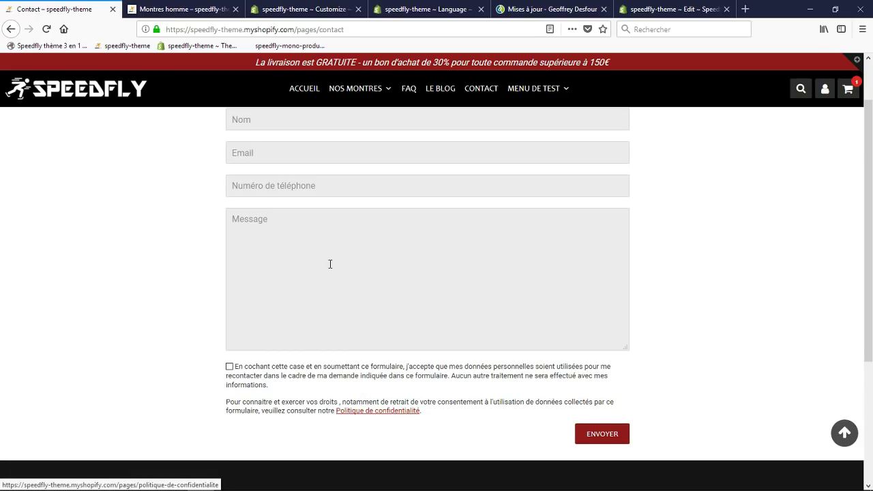
Try to send the contact form without consent, and tick the personal data consent checkbox.
{"action": "left_click", "coordinate": [595, 434]}
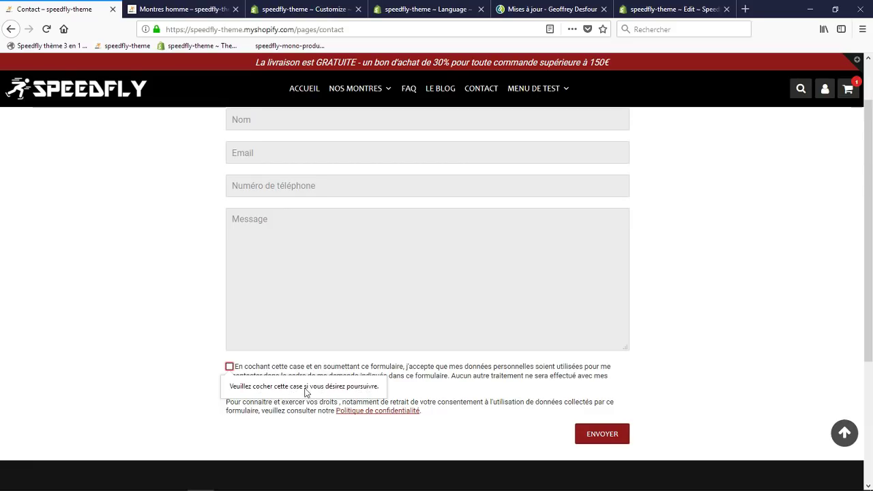
{"action": "left_click", "coordinate": [230, 367]}
{"action": "scroll", "coordinate": [244, 345], "scroll_direction": "up", "scroll_amount": 1}
{"action": "scroll", "coordinate": [250, 282], "scroll_direction": "down", "scroll_amount": 3}
{"action": "scroll", "coordinate": [251, 282], "scroll_direction": "up", "scroll_amount": 3}
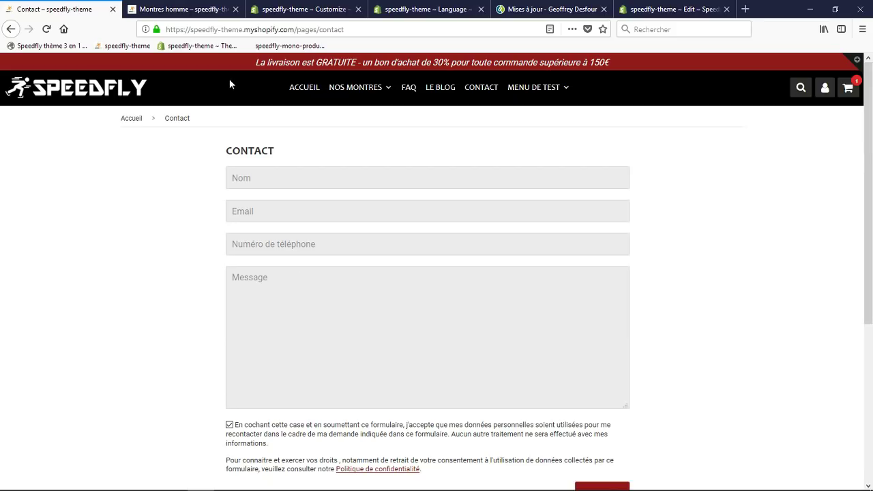
{"action": "left_click", "coordinate": [181, 9]}
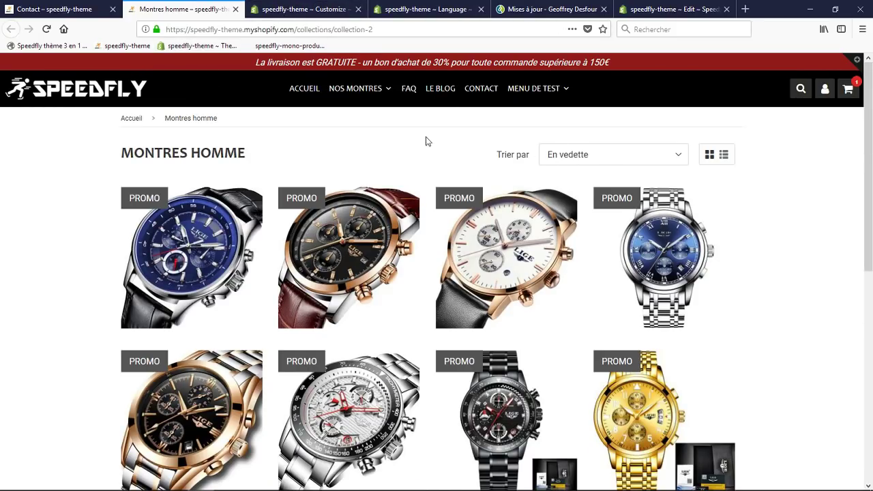
{"action": "key", "text": "ctrl+Tab"}
{"action": "left_click", "coordinate": [37, 5]}
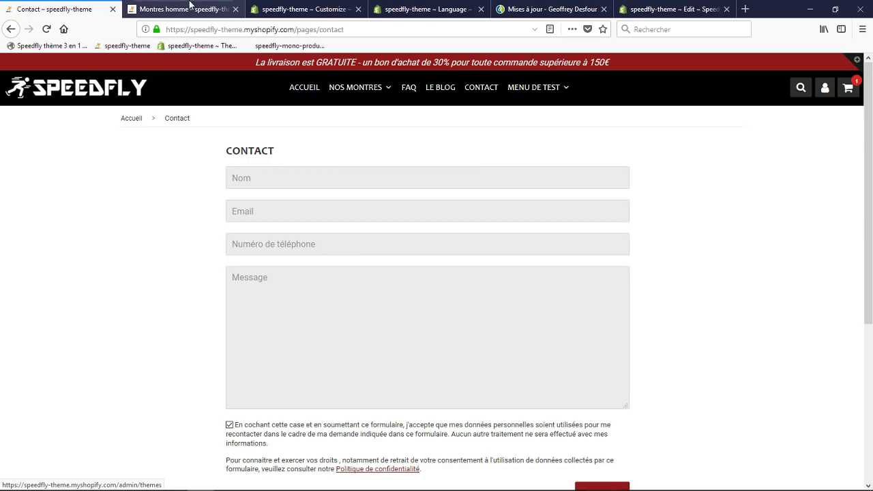
{"action": "mouse_move", "coordinate": [378, 86]}
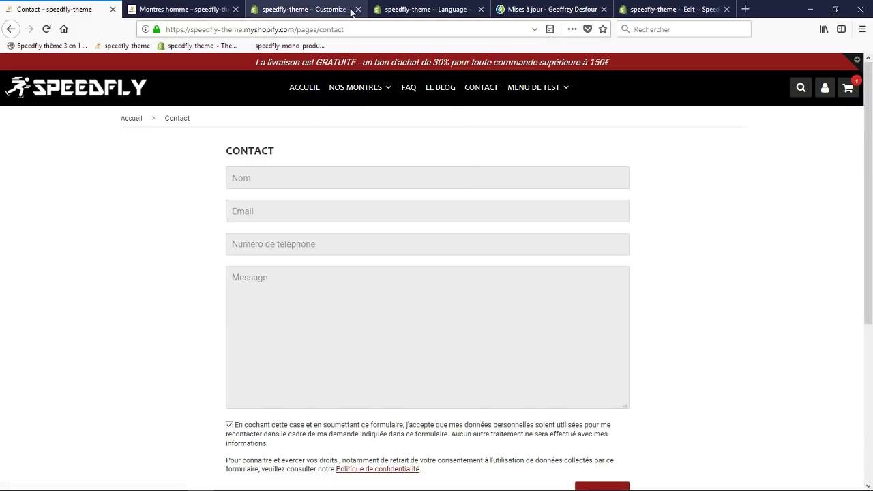
Check the 08-05-2018 update list on the Mises à jour page and return to the theme editor.
{"action": "left_click", "coordinate": [551, 5]}
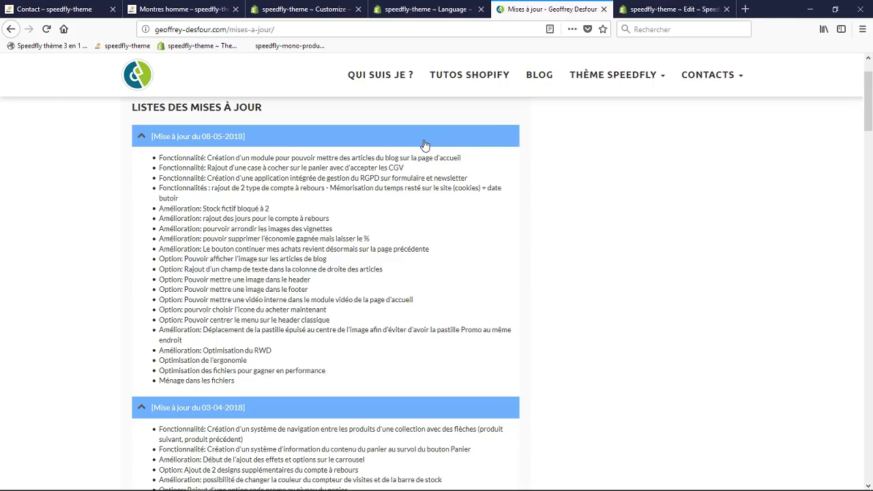
{"action": "left_click", "coordinate": [409, 10]}
{"action": "left_click", "coordinate": [313, 10]}
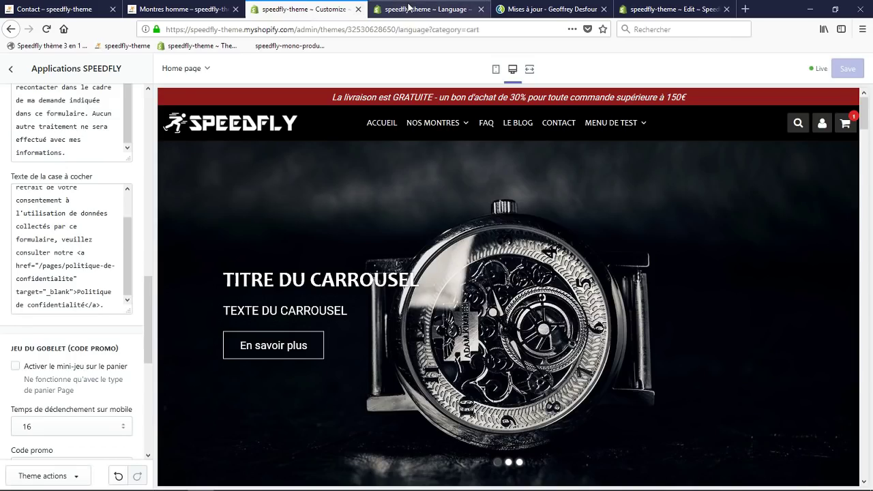
Leave the Applications SPEEDFLY settings and open the QUANDIN FGM2 product from the Montres femme collection in the editor preview.
{"action": "left_click", "coordinate": [410, 8]}
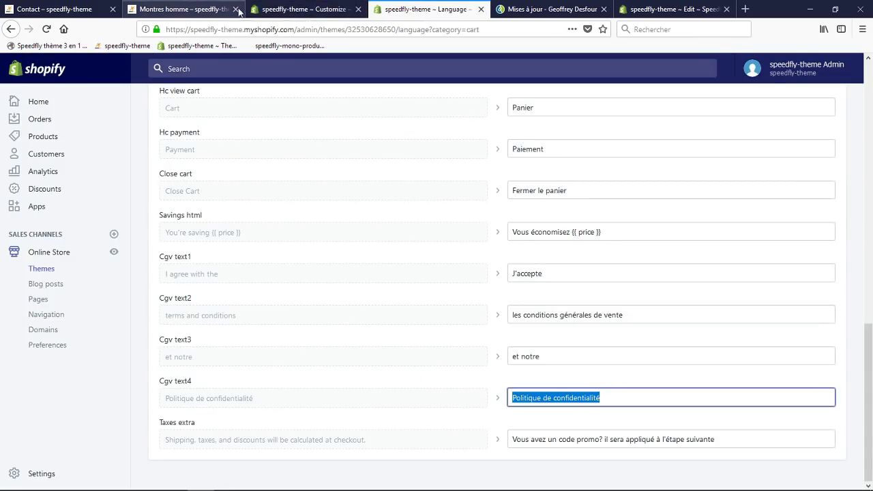
{"action": "left_click", "coordinate": [273, 11]}
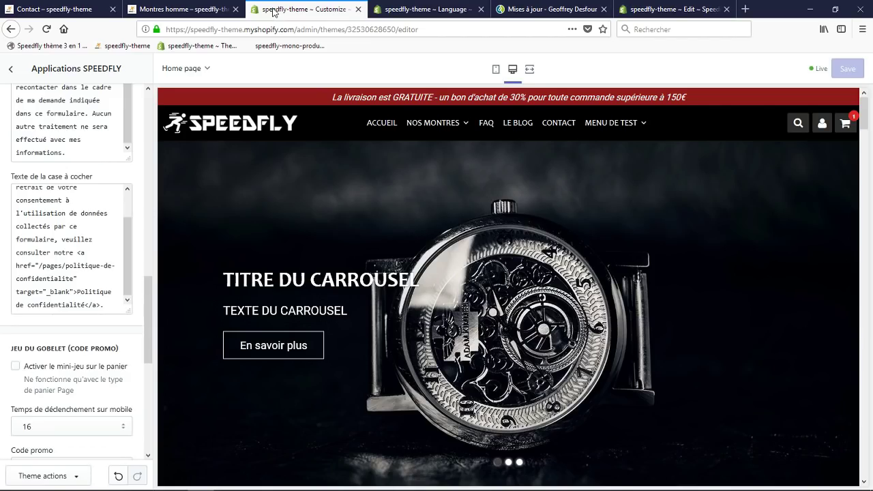
{"action": "left_click", "coordinate": [12, 69]}
{"action": "mouse_move", "coordinate": [448, 127]}
{"action": "left_click", "coordinate": [454, 164]}
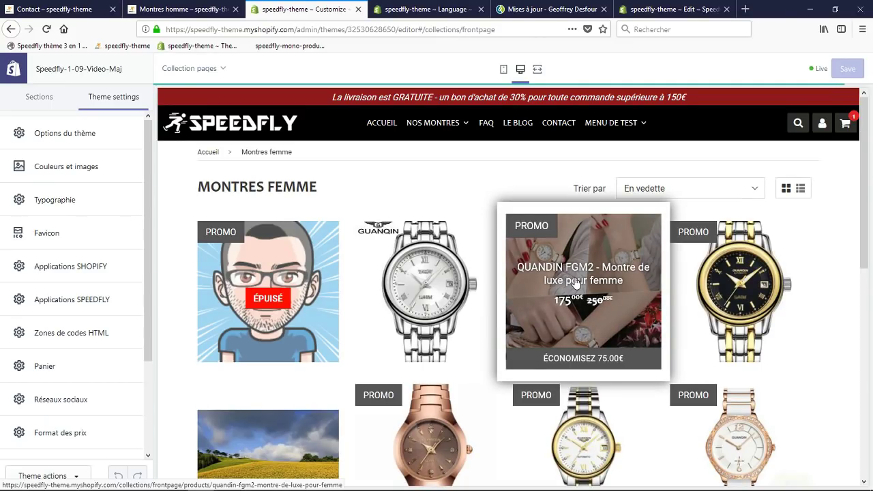
{"action": "left_click", "coordinate": [576, 283]}
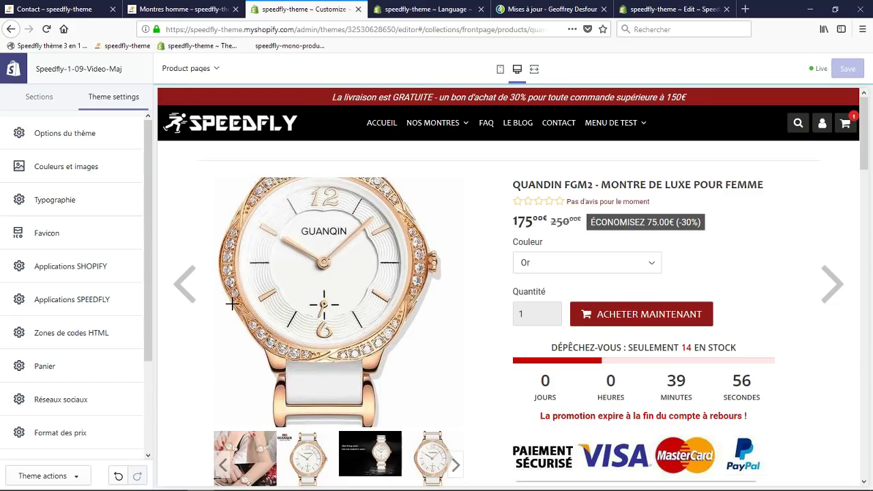
Open the Product section settings and go to the TIMER - COMPTE À REBOURS options.
{"action": "left_click", "coordinate": [39, 96]}
{"action": "left_click", "coordinate": [67, 175]}
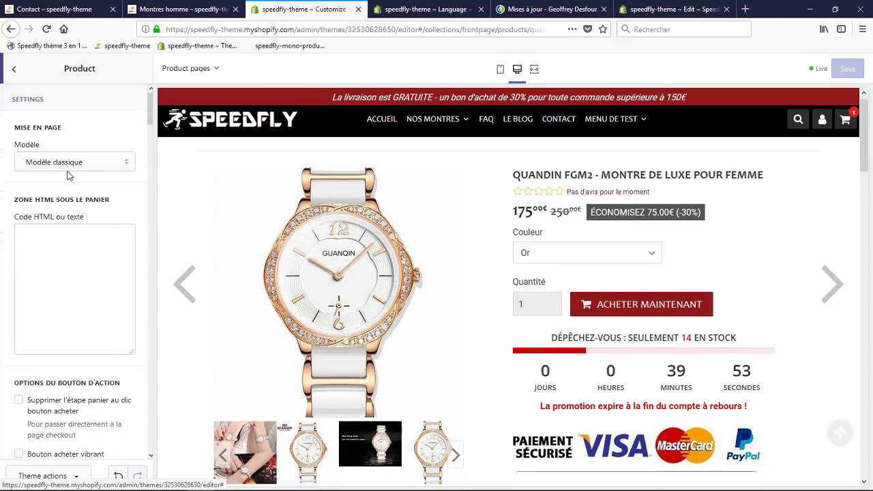
{"action": "scroll", "coordinate": [64, 198], "scroll_direction": "down", "scroll_amount": 10}
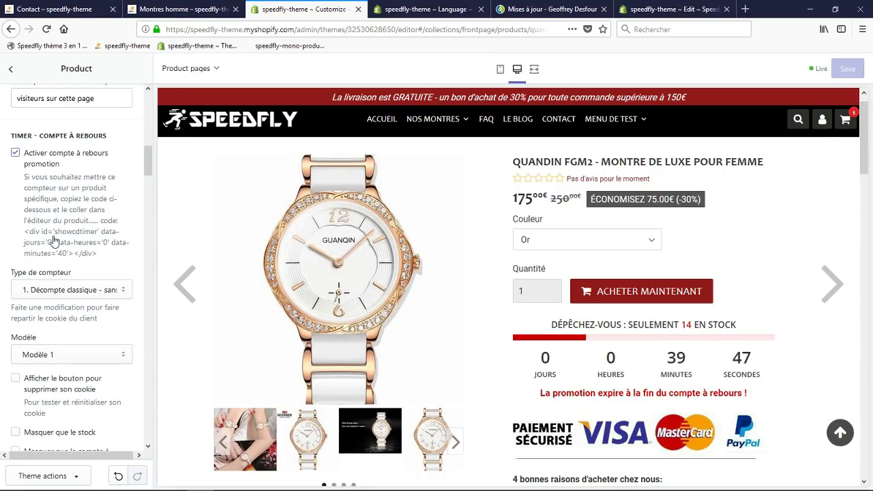
{"action": "scroll", "coordinate": [45, 204], "scroll_direction": "down", "scroll_amount": 2}
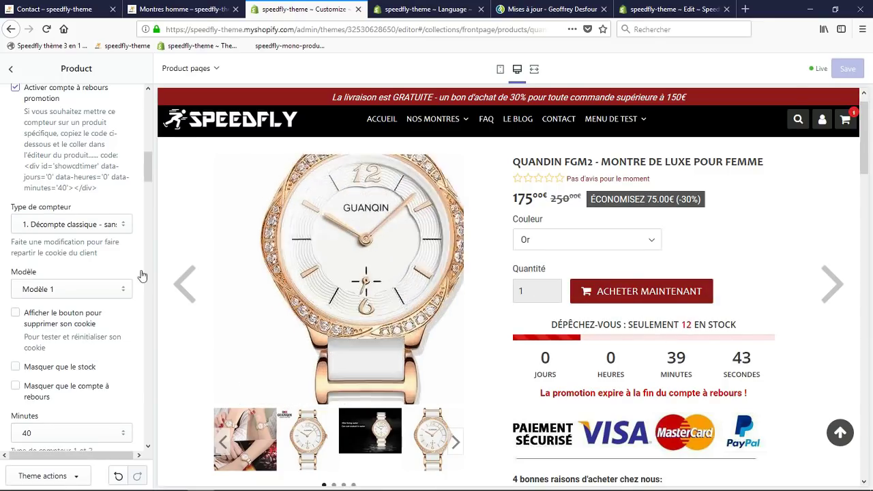
Examine the preview's countdown and review the timer's counter type, model, stock display and duration options.
{"action": "double_click", "coordinate": [672, 360]}
{"action": "left_click", "coordinate": [672, 361]}
{"action": "left_click_drag", "start_coordinate": [686, 360], "coordinate": [653, 363]}
{"action": "left_click", "coordinate": [668, 361]}
{"action": "left_click", "coordinate": [66, 227]}
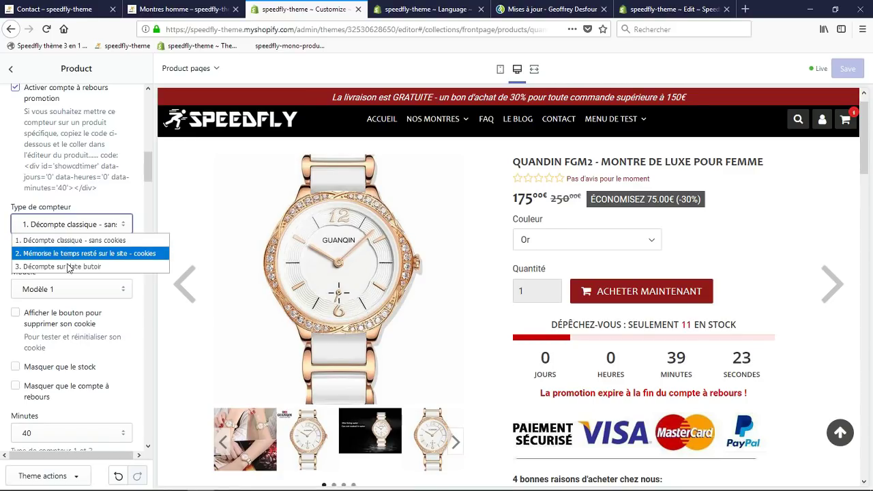
{"action": "left_click", "coordinate": [8, 199]}
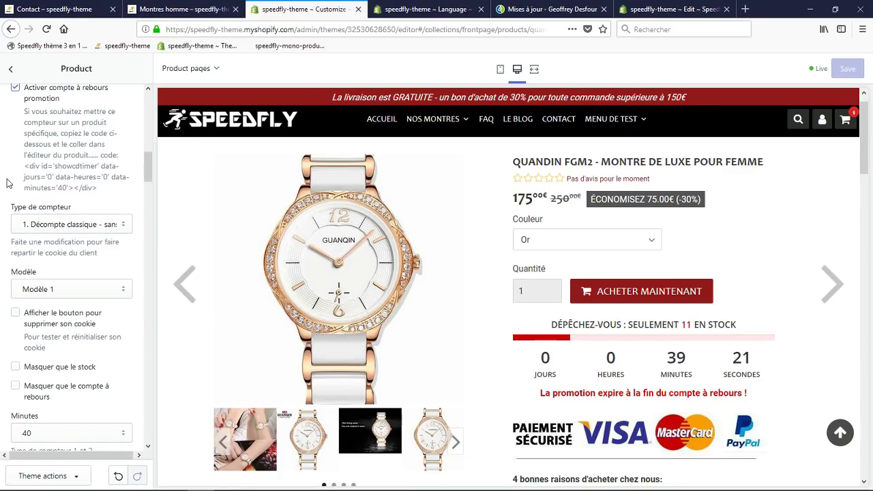
{"action": "scroll", "coordinate": [8, 183], "scroll_direction": "down", "scroll_amount": 2}
{"action": "left_click", "coordinate": [30, 223]}
{"action": "left_click", "coordinate": [31, 214]}
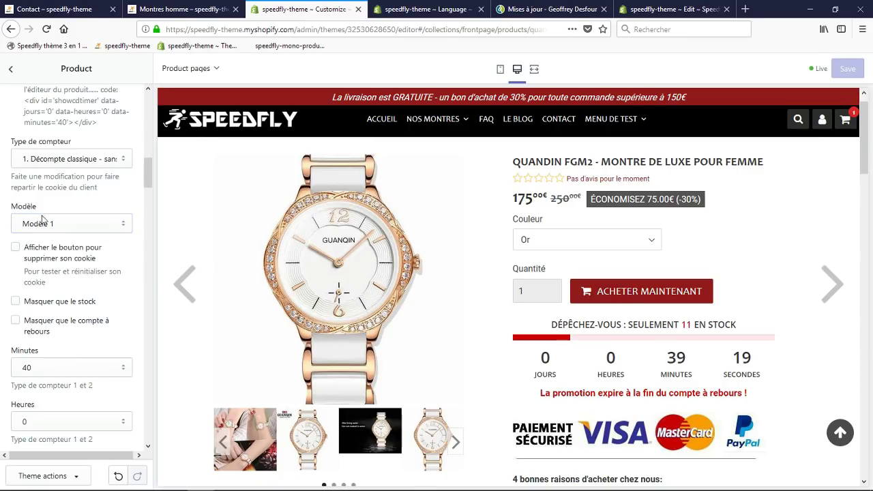
{"action": "scroll", "coordinate": [103, 260], "scroll_direction": "down", "scroll_amount": 5}
{"action": "scroll", "coordinate": [102, 260], "scroll_direction": "down", "scroll_amount": 2}
{"action": "scroll", "coordinate": [102, 284], "scroll_direction": "up", "scroll_amount": 8}
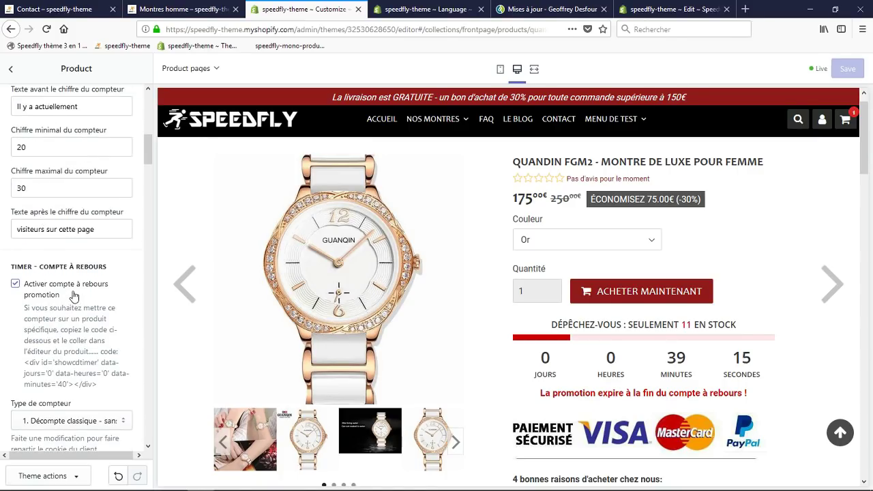
{"action": "scroll", "coordinate": [74, 295], "scroll_direction": "down", "scroll_amount": 3}
Set the countdown's Type de compteur to "2. Mémorise le temps resté sur le site - cookies" and save the theme.
{"action": "left_click", "coordinate": [68, 292]}
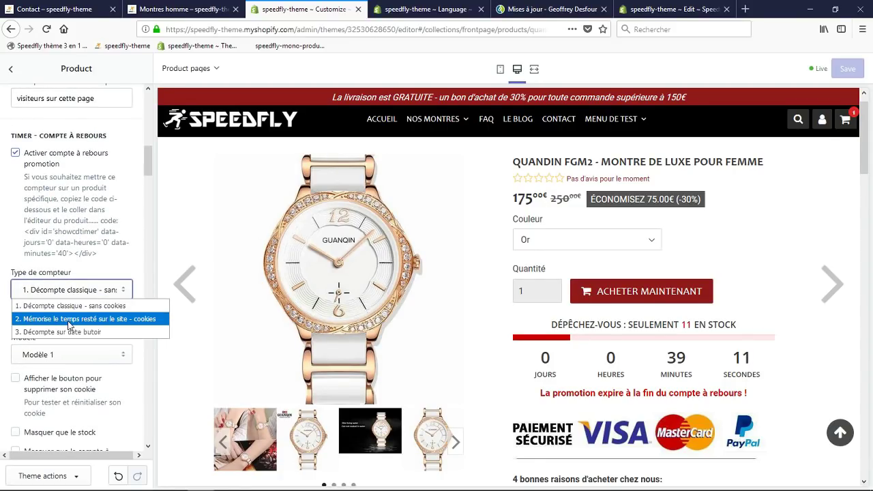
{"action": "left_click", "coordinate": [68, 318]}
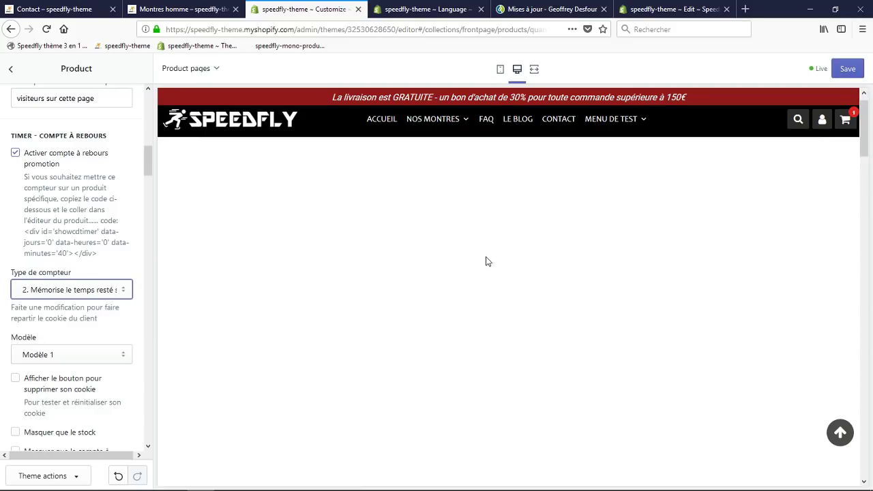
{"action": "left_click", "coordinate": [848, 68]}
Compare the countdown on the storefront pages of the LIGE MGX3 men's watch and the QUANDIN FGM1 women's watch.
{"action": "left_click", "coordinate": [170, 7]}
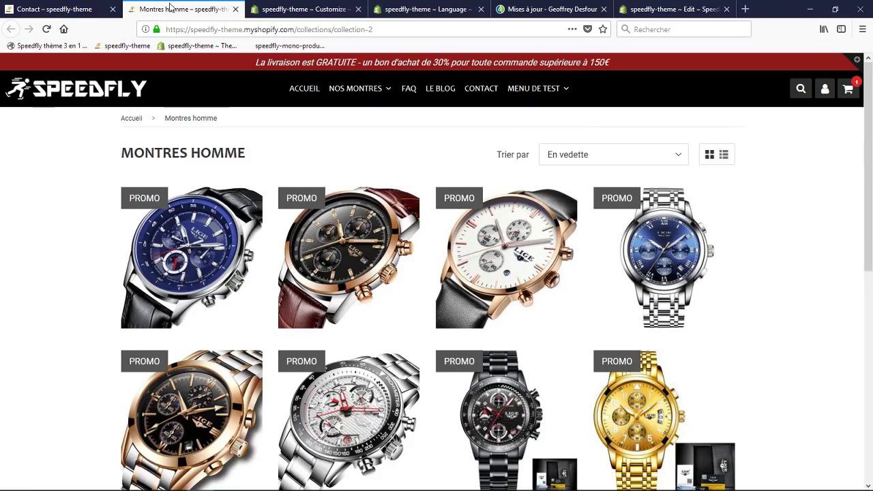
{"action": "left_click", "coordinate": [539, 242]}
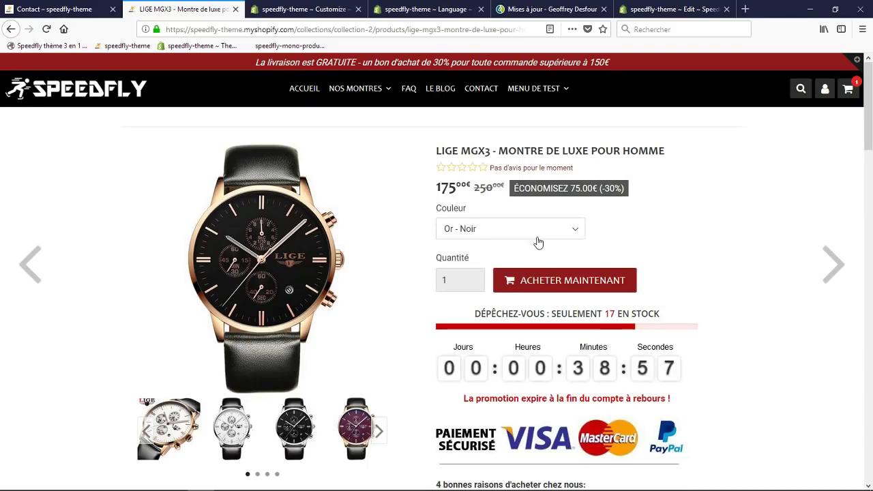
{"action": "scroll", "coordinate": [660, 313], "scroll_direction": "down", "scroll_amount": 1}
{"action": "scroll", "coordinate": [661, 314], "scroll_direction": "down", "scroll_amount": 2}
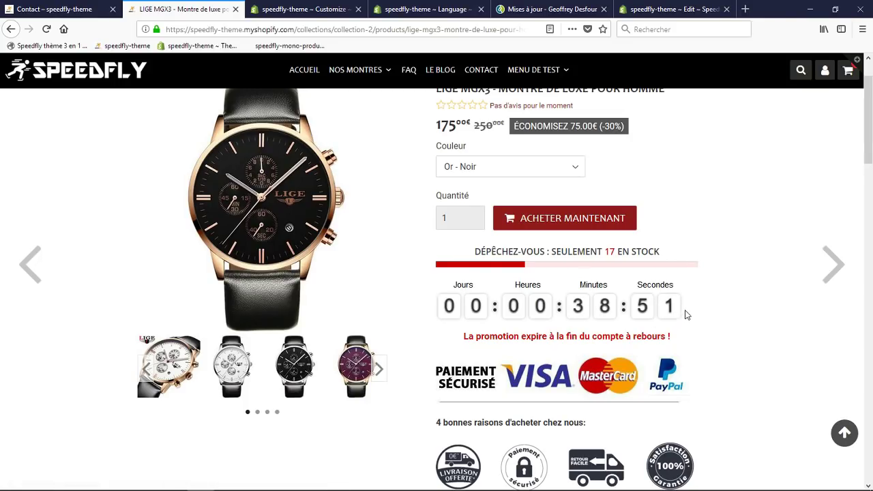
{"action": "scroll", "coordinate": [667, 293], "scroll_direction": "up", "scroll_amount": 2}
{"action": "mouse_move", "coordinate": [370, 99]}
{"action": "left_click", "coordinate": [377, 124]}
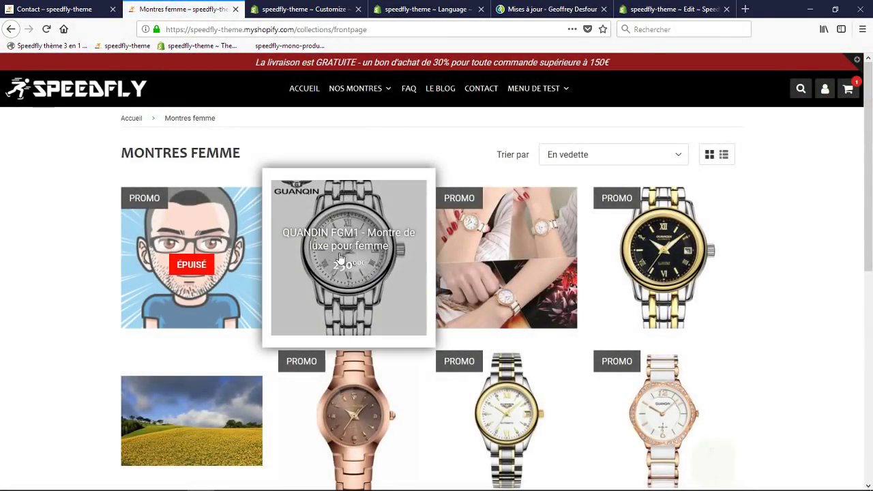
{"action": "left_click", "coordinate": [340, 253]}
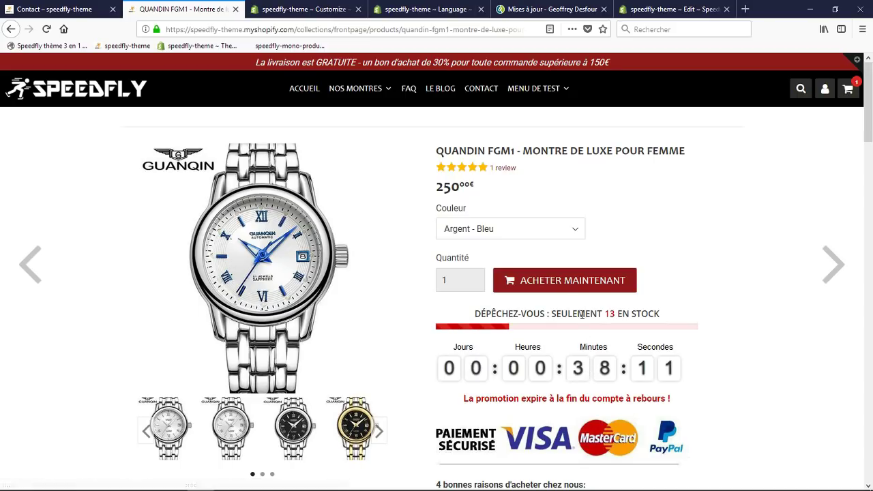
Enable "Afficher le bouton pour supprimer son cookie" in the product timer settings and save the theme.
{"action": "left_click", "coordinate": [306, 8]}
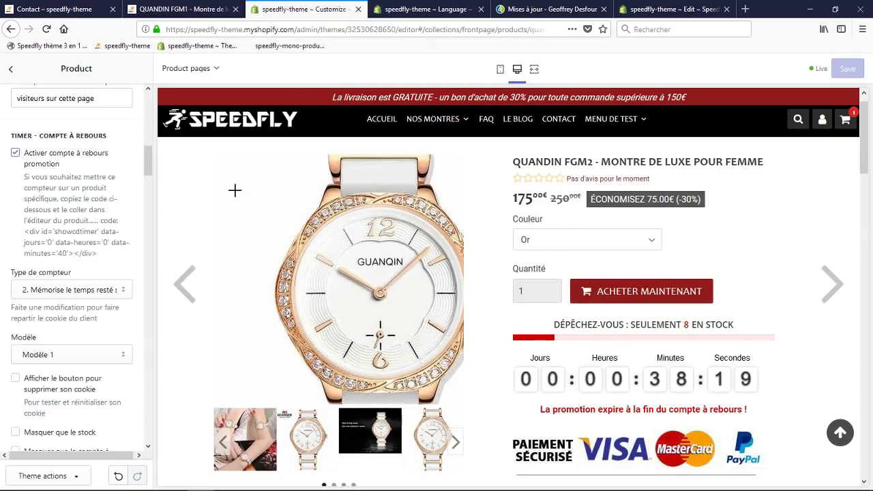
{"action": "scroll", "coordinate": [107, 292], "scroll_direction": "down", "scroll_amount": 2}
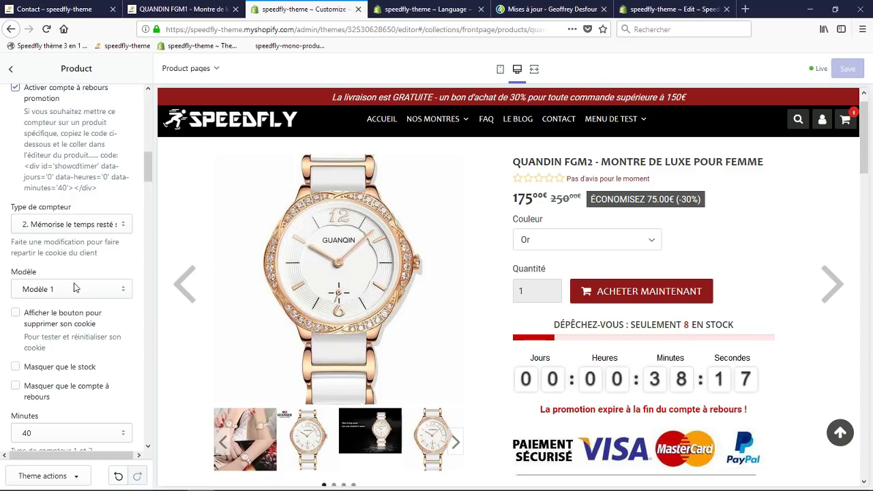
{"action": "scroll", "coordinate": [72, 293], "scroll_direction": "down", "scroll_amount": 2}
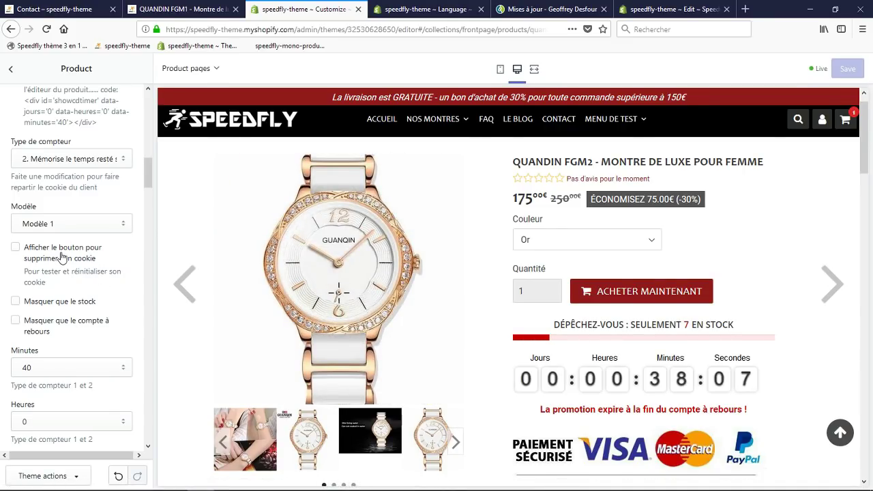
{"action": "left_click", "coordinate": [62, 257]}
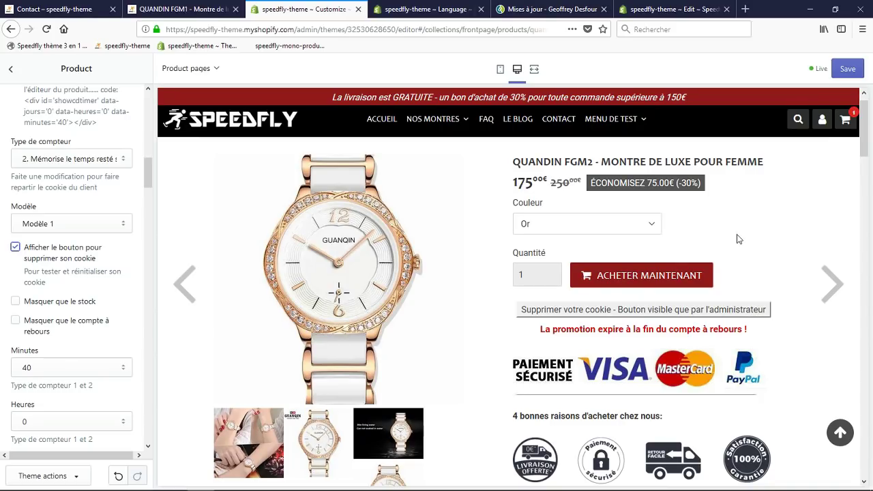
{"action": "left_click", "coordinate": [850, 69]}
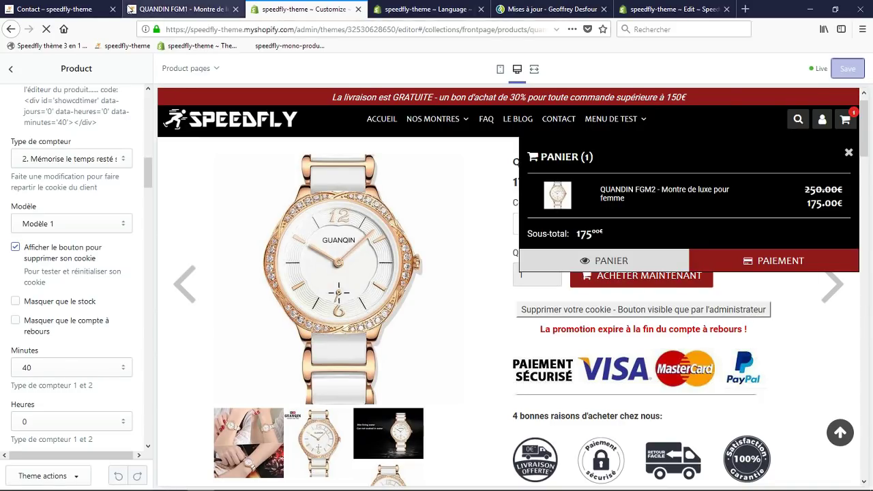
Reload the storefront's QUANDIN FGM1 product page and delete the countdown cookie with the administrator-only option.
{"action": "left_click", "coordinate": [82, 9]}
{"action": "left_click", "coordinate": [220, 7]}
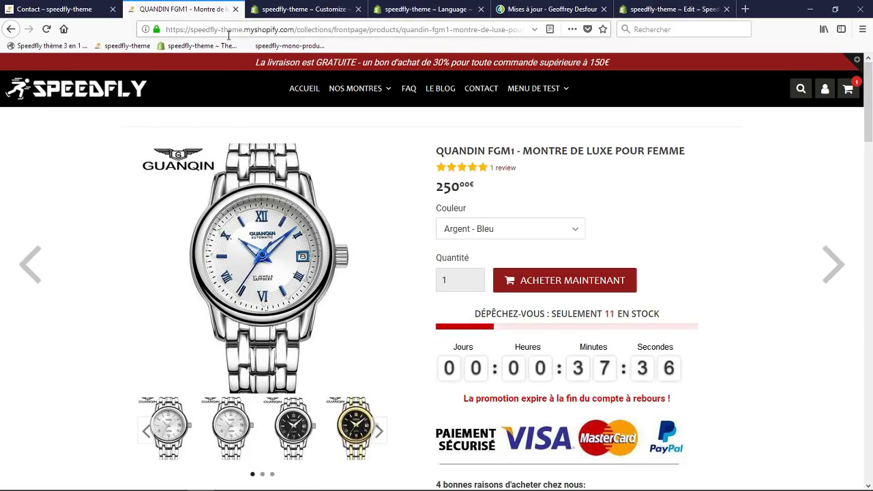
{"action": "left_click", "coordinate": [113, 10]}
{"action": "left_click", "coordinate": [254, 30]}
{"action": "left_click", "coordinate": [257, 34]}
{"action": "key", "text": "Return"}
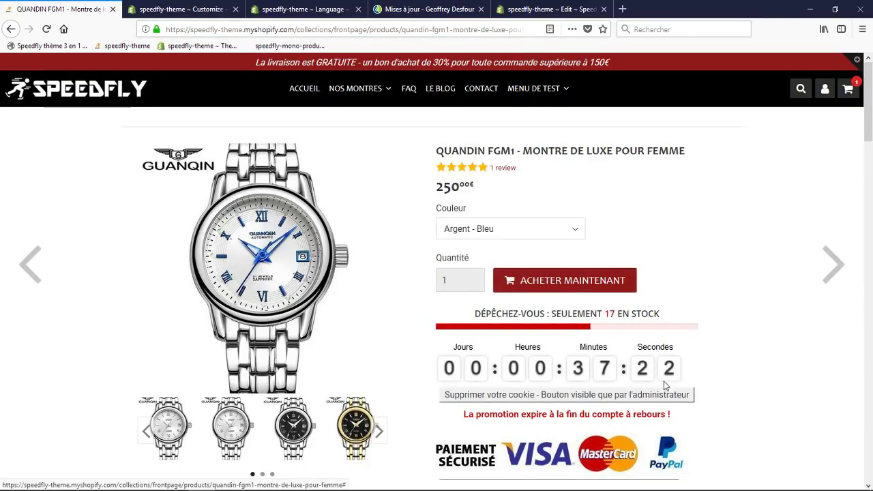
{"action": "scroll", "coordinate": [689, 370], "scroll_direction": "down", "scroll_amount": 3}
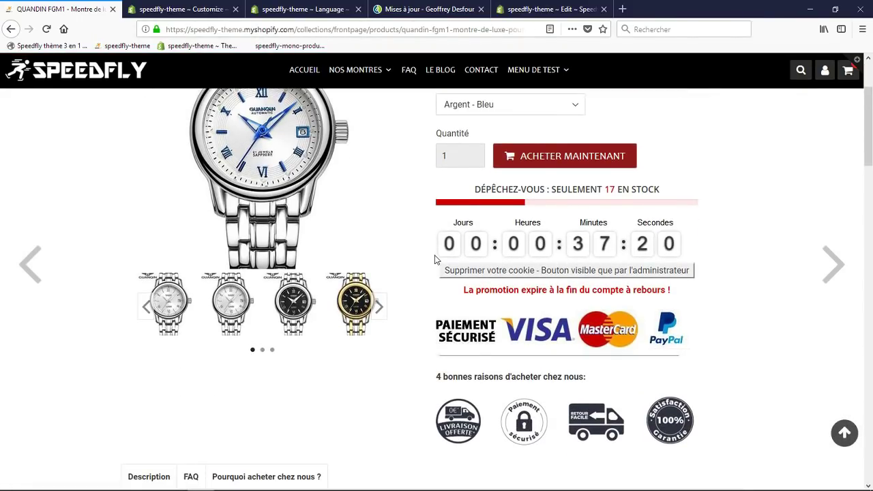
{"action": "left_click", "coordinate": [577, 271]}
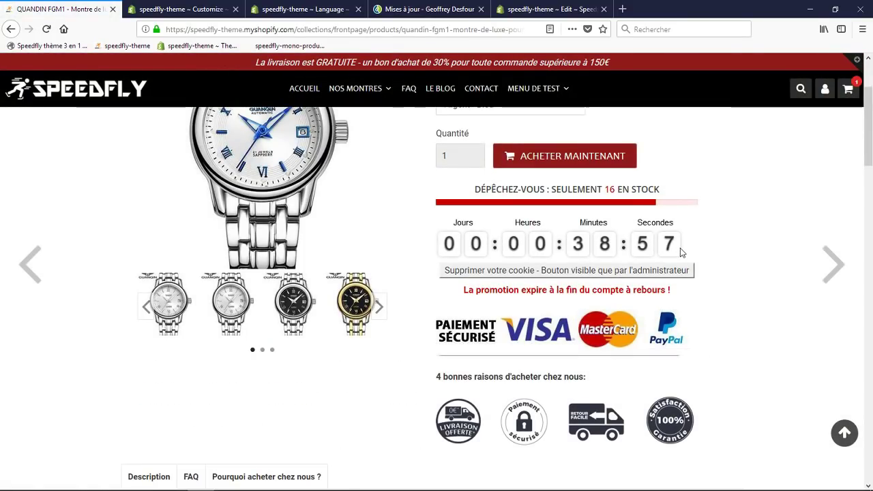
Disable "Afficher le bouton pour supprimer son cookie" in the product timer settings and save the theme.
{"action": "left_click", "coordinate": [170, 10]}
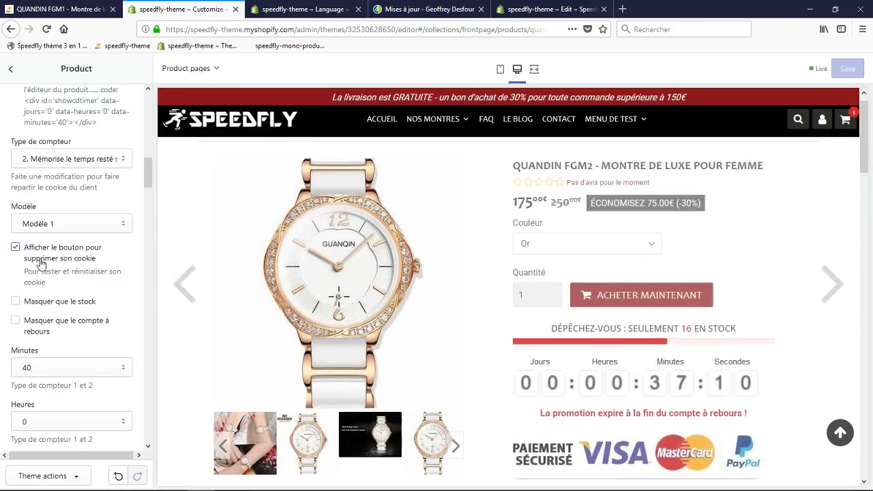
{"action": "left_click", "coordinate": [41, 262]}
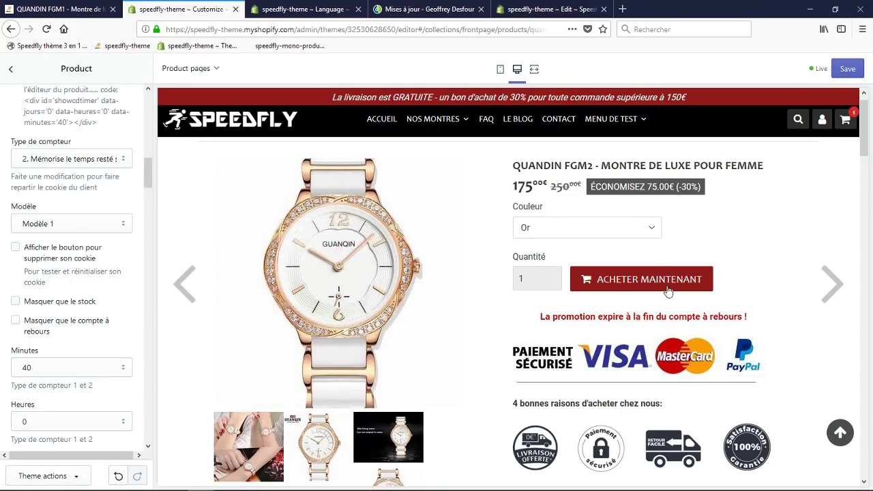
{"action": "left_click", "coordinate": [62, 8]}
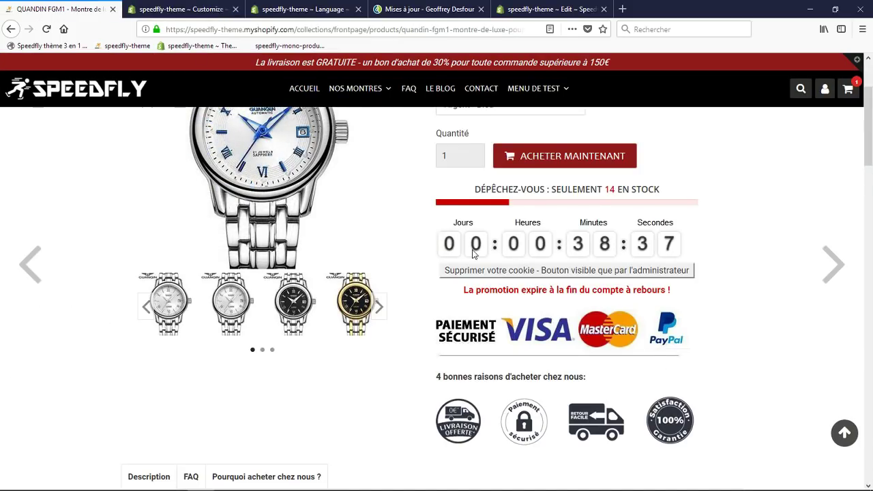
{"action": "left_click", "coordinate": [181, 9]}
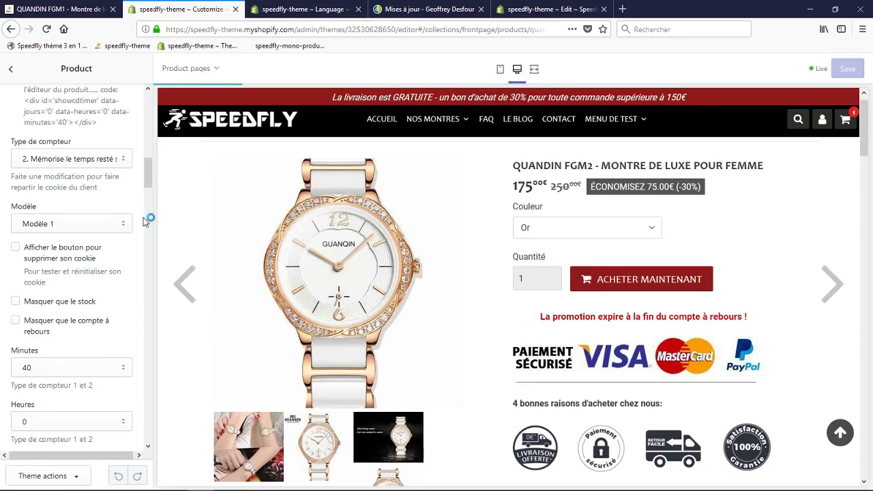
Save the countdown timer with Modèle 2 and reload the storefront's QUANDIN FGM1 product page.
{"action": "left_click", "coordinate": [62, 228]}
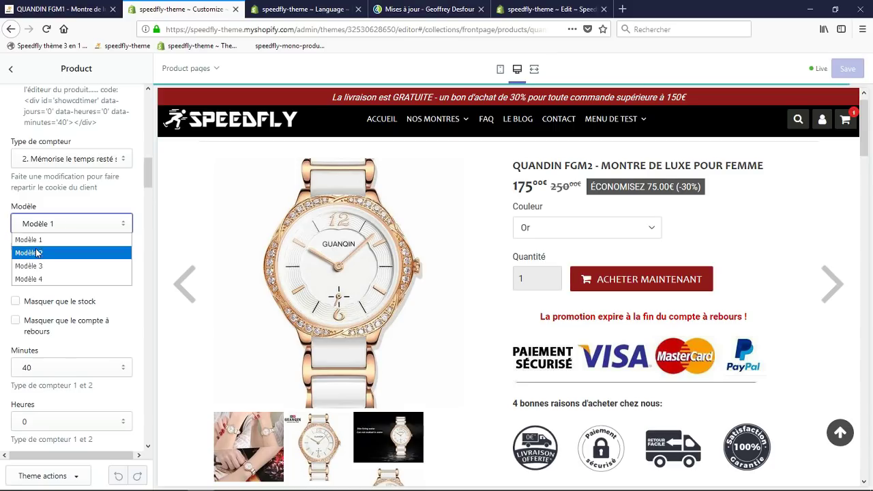
{"action": "left_click", "coordinate": [40, 254]}
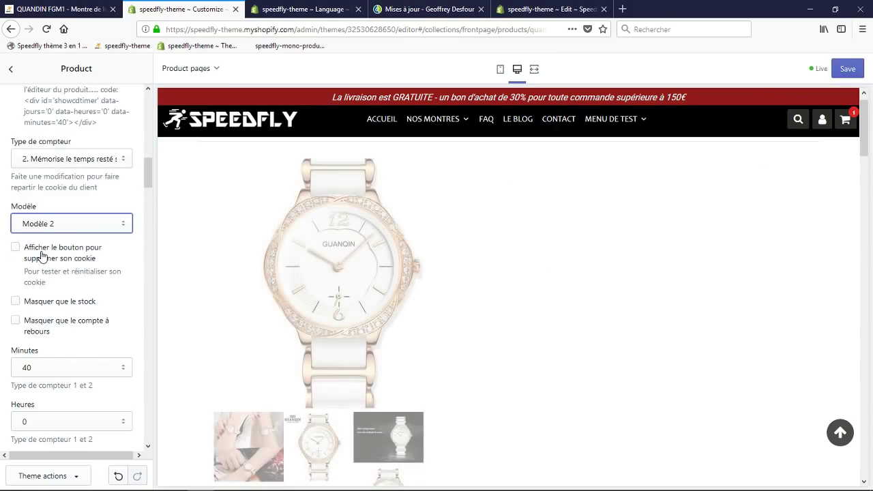
{"action": "left_click", "coordinate": [848, 68]}
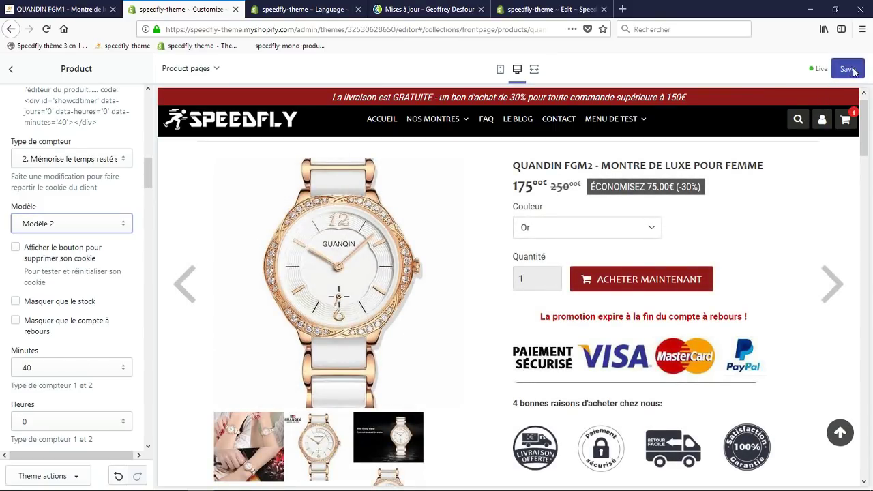
{"action": "left_click", "coordinate": [61, 8]}
{"action": "left_click", "coordinate": [239, 27]}
{"action": "key", "text": "Return"}
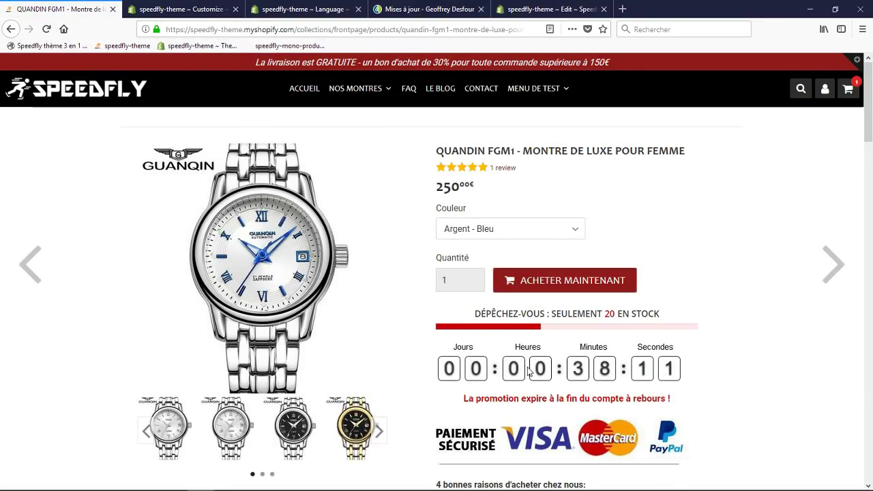
Save the countdown timer with Modèle 3 and reload the storefront's QUANDIN FGM1 product page.
{"action": "left_click", "coordinate": [185, 9]}
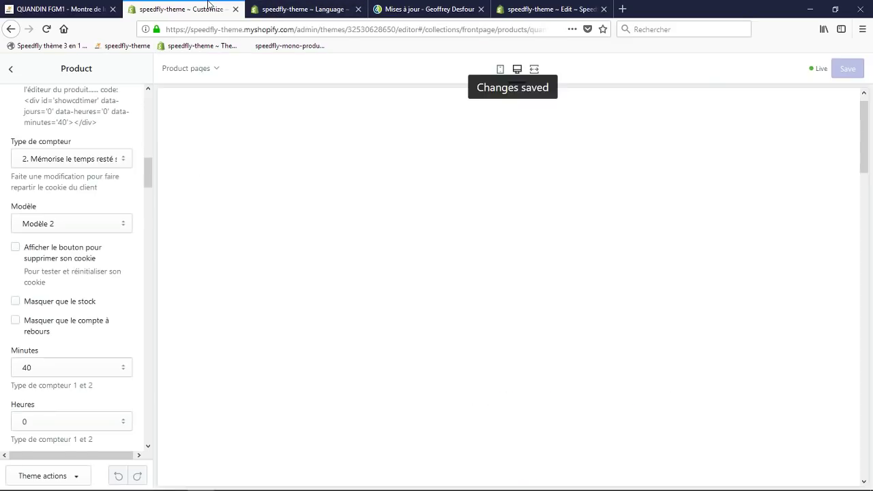
{"action": "left_click", "coordinate": [92, 225]}
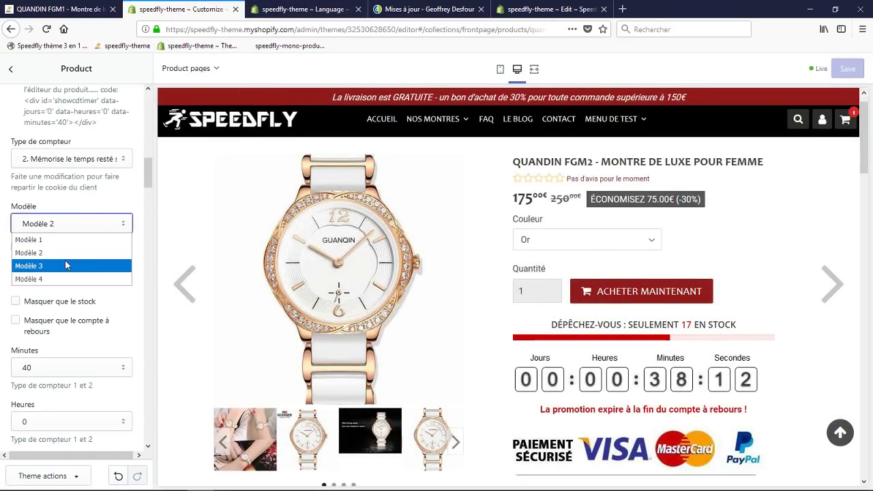
{"action": "left_click", "coordinate": [41, 263]}
{"action": "left_click", "coordinate": [848, 68]}
{"action": "key", "text": "ctrl+Page_Up"}
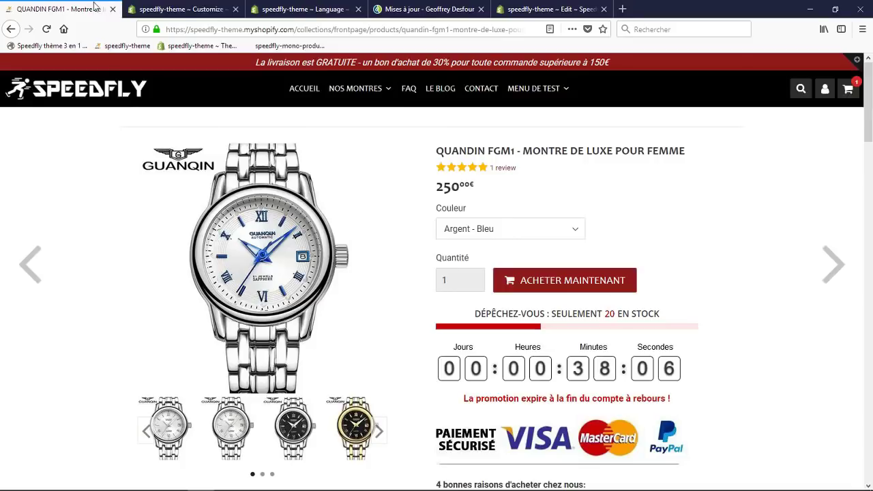
{"action": "left_click", "coordinate": [231, 29]}
{"action": "key", "text": "Return"}
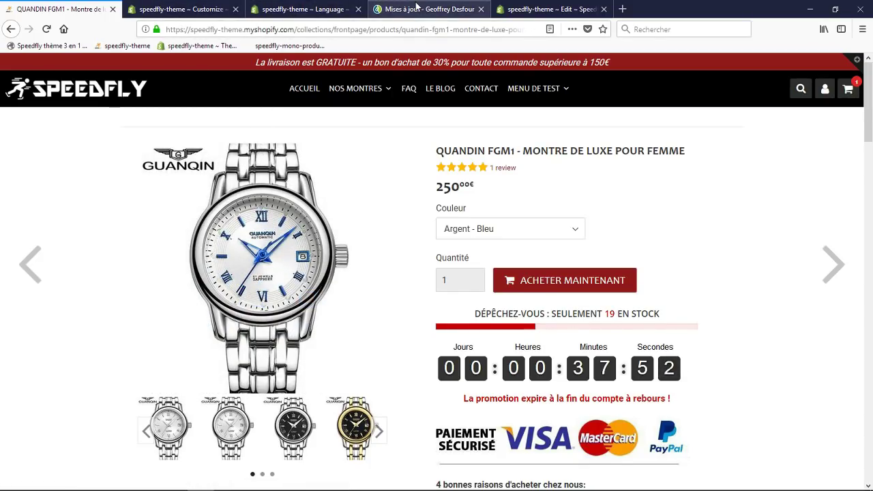
Save the countdown timer with Modèle 4 and reload the storefront's QUANDIN FGM1 product page.
{"action": "left_click", "coordinate": [179, 9]}
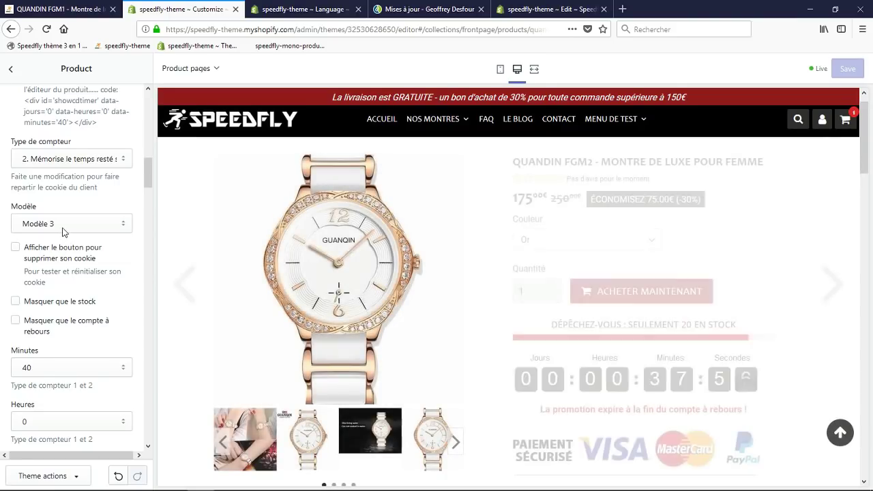
{"action": "left_click", "coordinate": [82, 223]}
{"action": "left_click", "coordinate": [109, 278]}
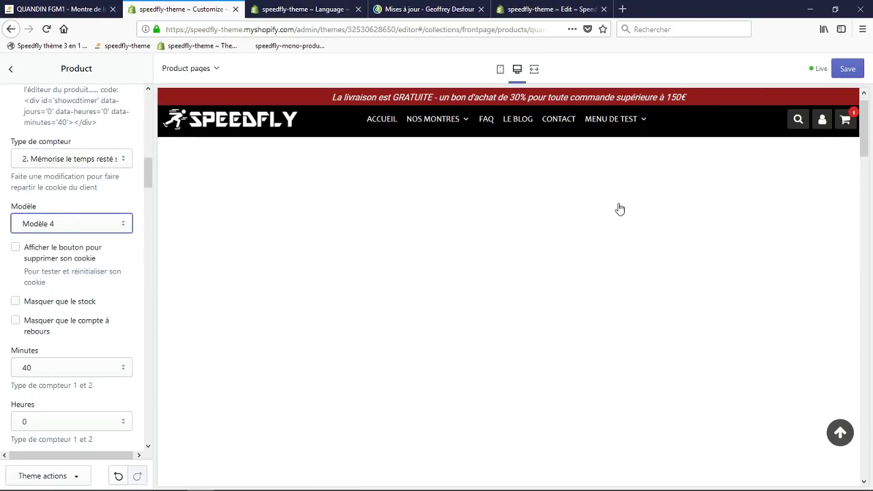
{"action": "left_click", "coordinate": [848, 69]}
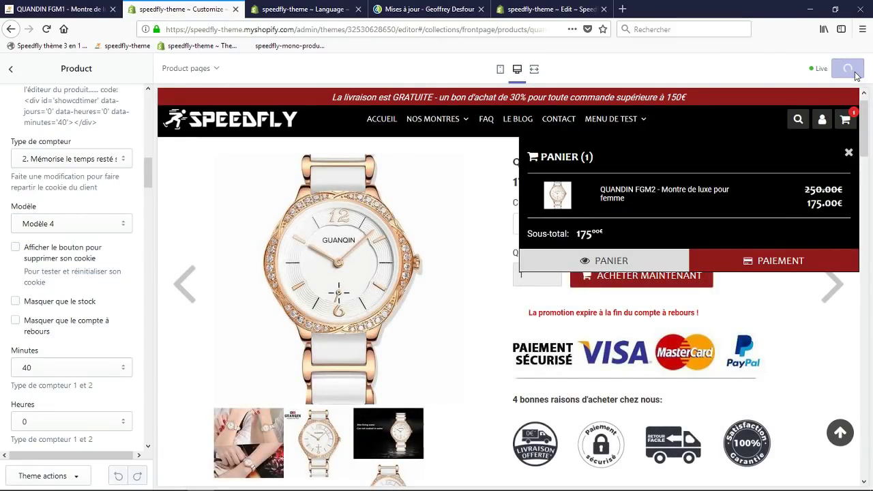
{"action": "key", "text": "ctrl+Page_Up"}
{"action": "left_click", "coordinate": [238, 30]}
{"action": "key", "text": "Return"}
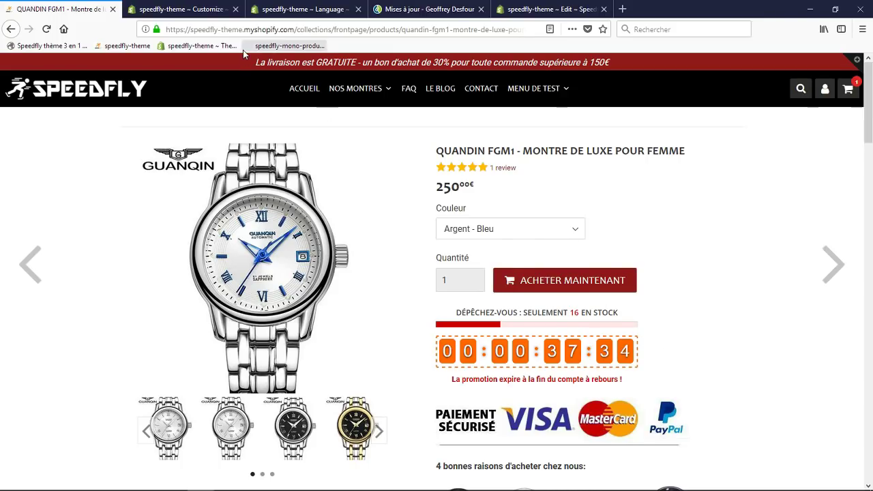
Examine the Type de compteur options and the Mois and Année settings under Date butoir uniquement in the theme's product settings.
{"action": "left_click", "coordinate": [204, 12]}
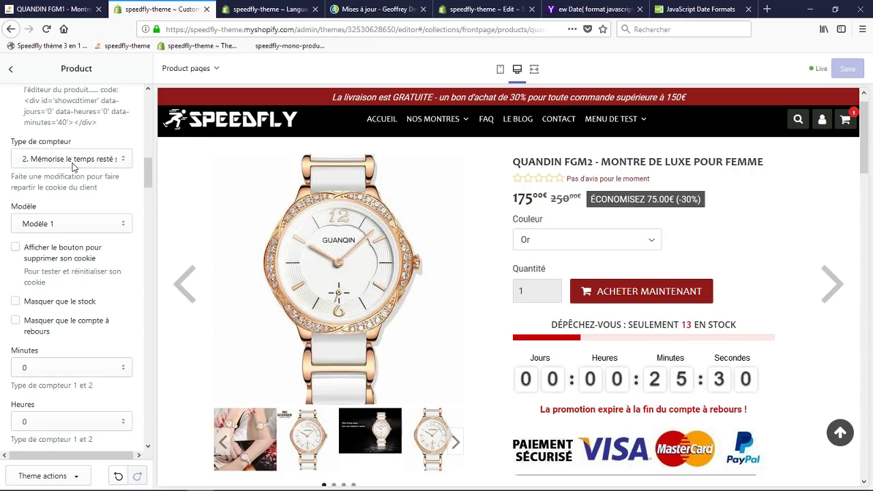
{"action": "left_click", "coordinate": [73, 159]}
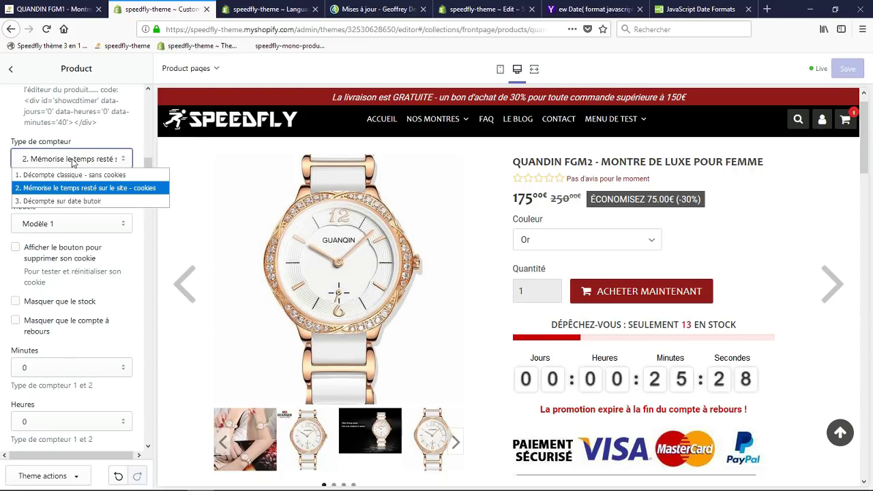
{"action": "left_click", "coordinate": [85, 187]}
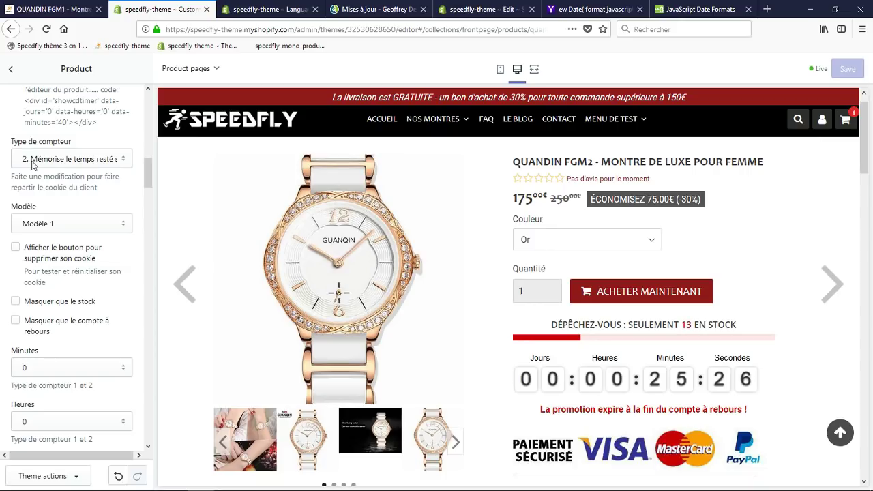
{"action": "scroll", "coordinate": [77, 211], "scroll_direction": "down", "scroll_amount": 2}
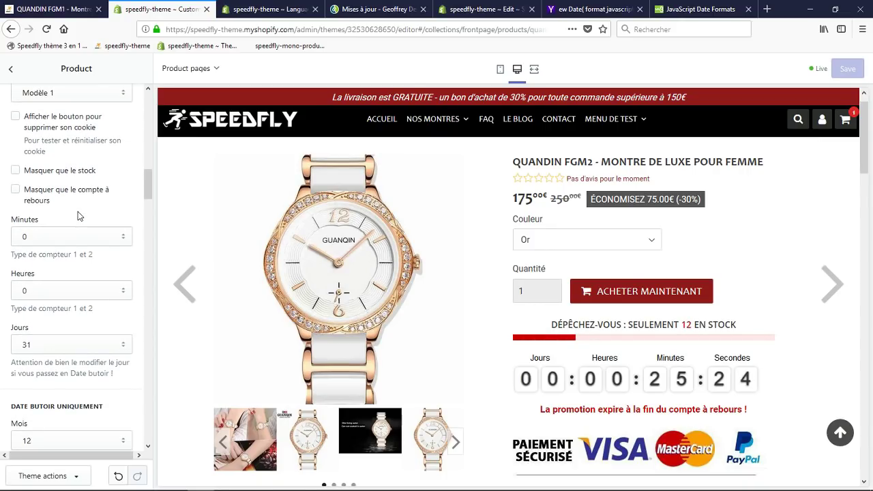
{"action": "scroll", "coordinate": [78, 213], "scroll_direction": "down", "scroll_amount": 3}
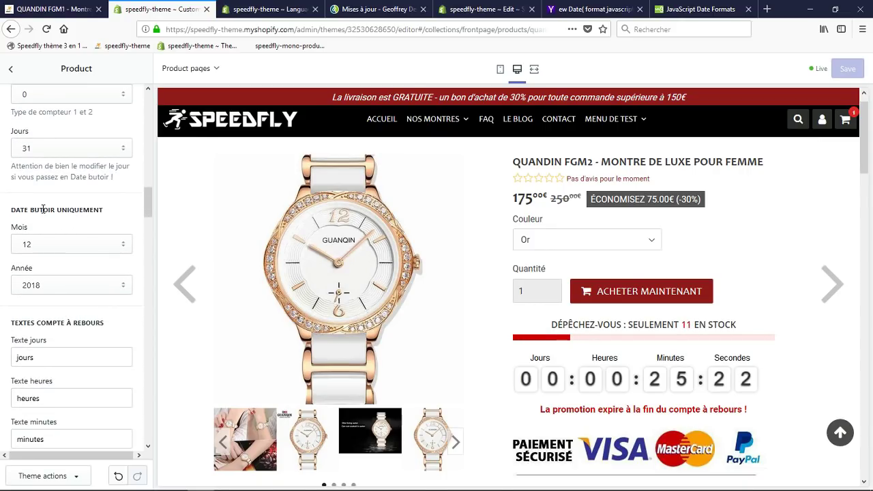
{"action": "left_click", "coordinate": [40, 247]}
{"action": "left_click", "coordinate": [41, 249]}
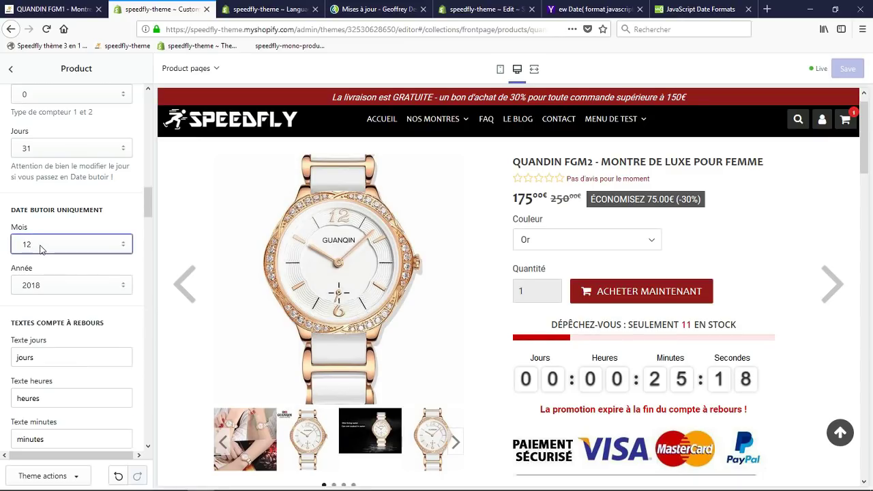
{"action": "left_click", "coordinate": [44, 292]}
{"action": "left_click", "coordinate": [44, 292]}
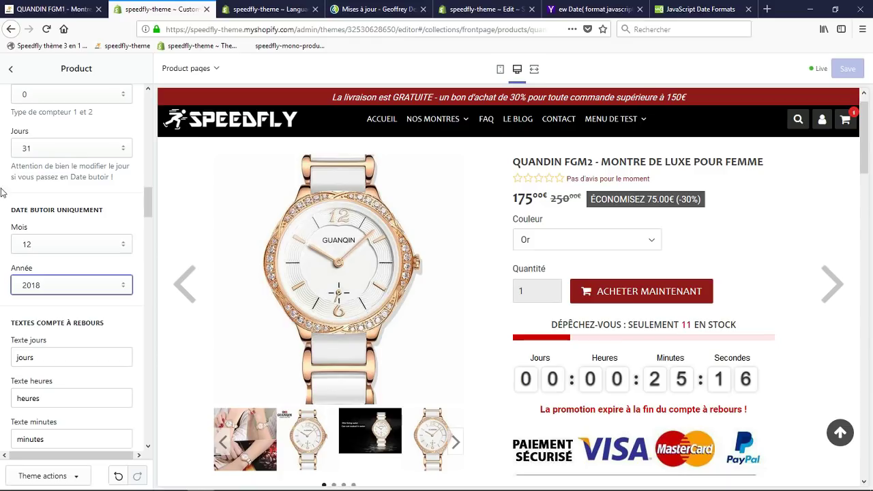
Review how the Jours setting combines with the deadline date, the countdown text fields and the available counter types.
{"action": "scroll", "coordinate": [54, 273], "scroll_direction": "up", "scroll_amount": 3}
{"action": "left_click", "coordinate": [55, 282]}
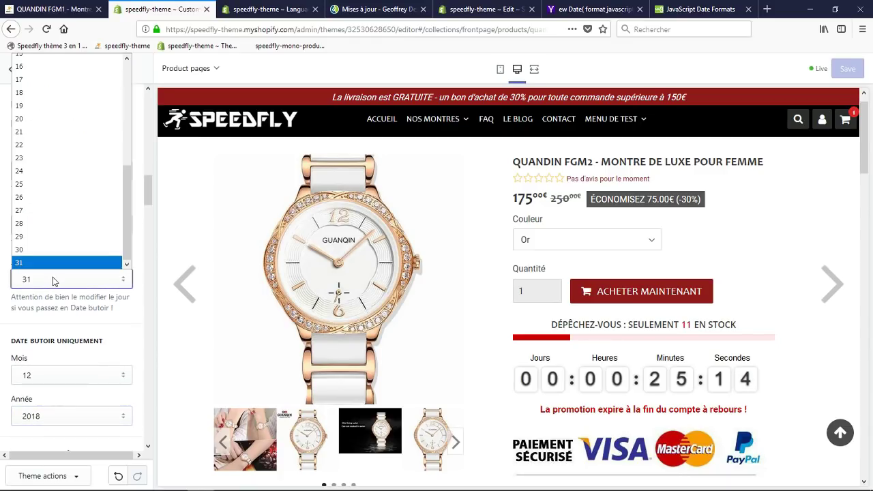
{"action": "left_click", "coordinate": [28, 264]}
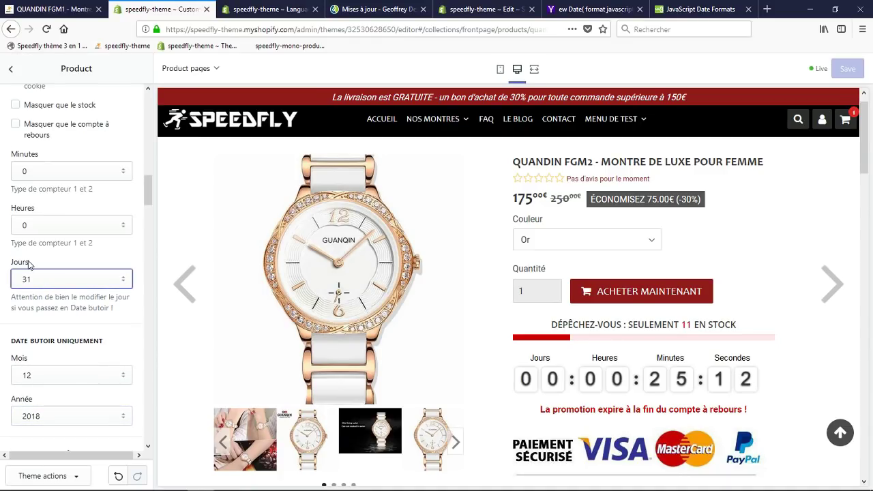
{"action": "scroll", "coordinate": [32, 222], "scroll_direction": "down", "scroll_amount": 1}
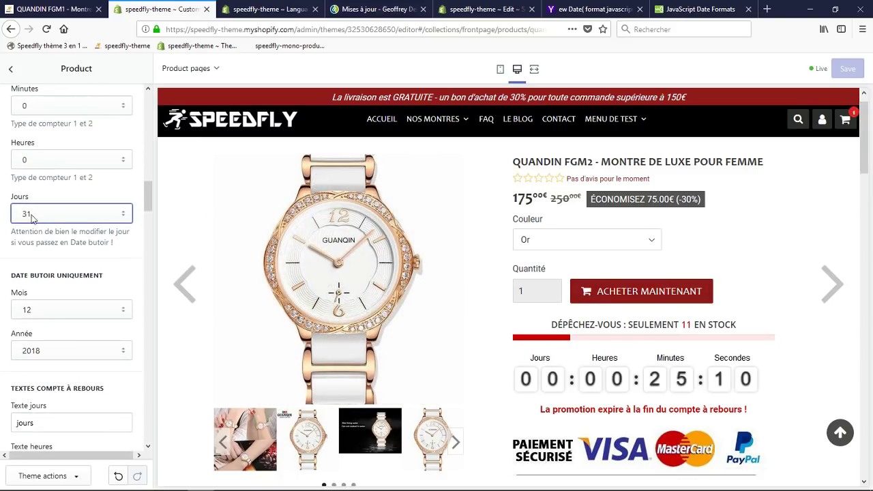
{"action": "scroll", "coordinate": [48, 366], "scroll_direction": "down", "scroll_amount": 1}
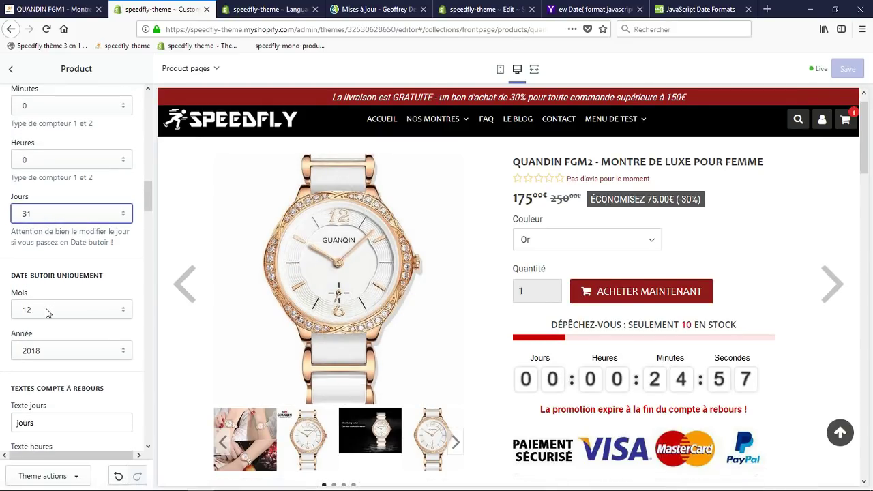
{"action": "scroll", "coordinate": [47, 352], "scroll_direction": "down", "scroll_amount": 3}
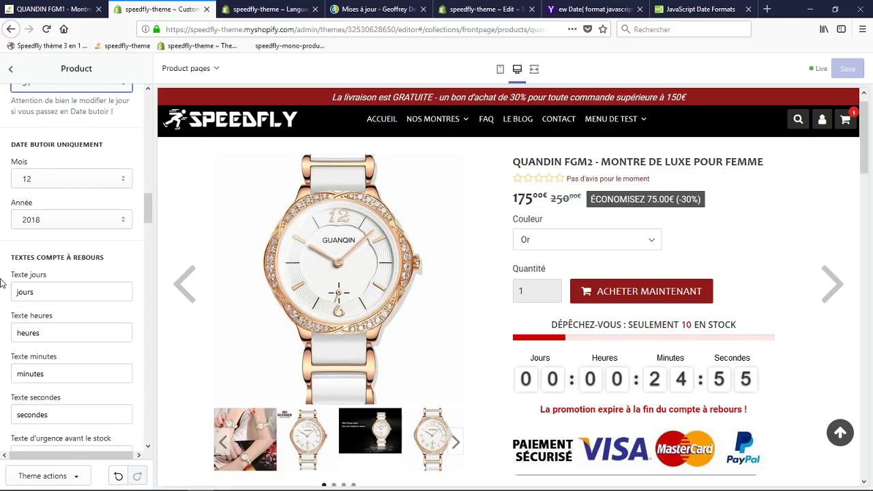
{"action": "scroll", "coordinate": [32, 306], "scroll_direction": "up", "scroll_amount": 8}
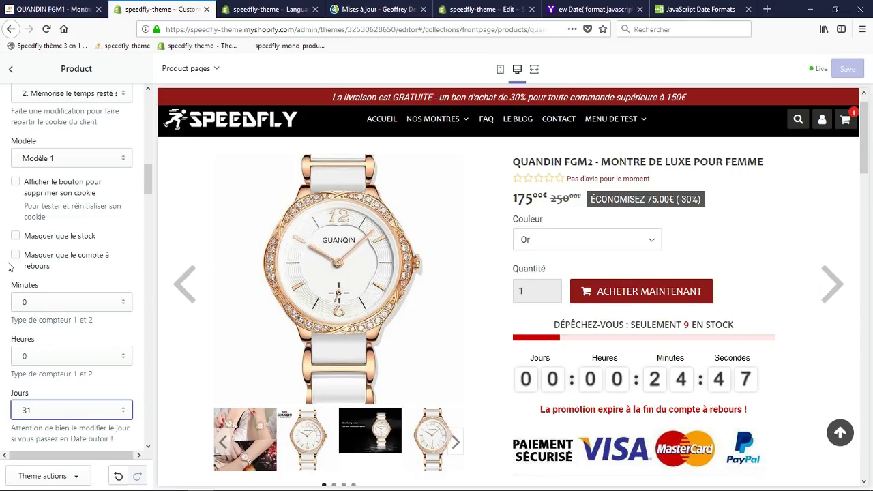
{"action": "scroll", "coordinate": [10, 266], "scroll_direction": "down", "scroll_amount": 3}
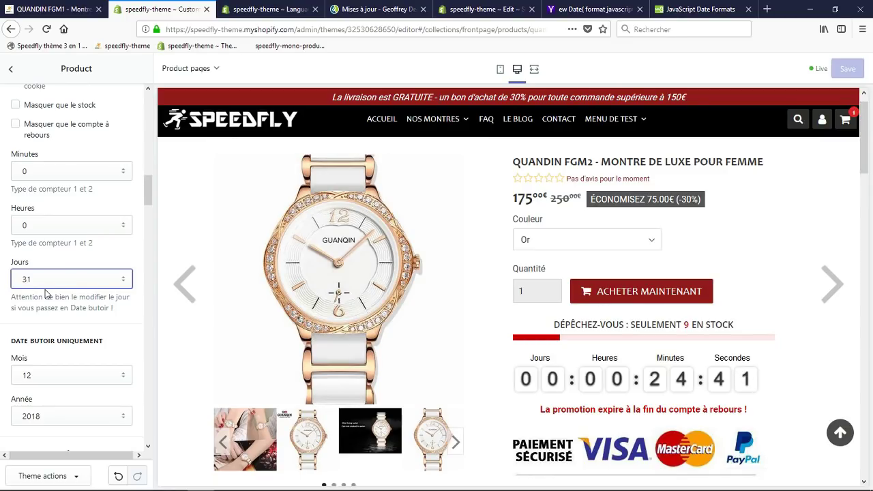
{"action": "scroll", "coordinate": [46, 294], "scroll_direction": "up", "scroll_amount": 5}
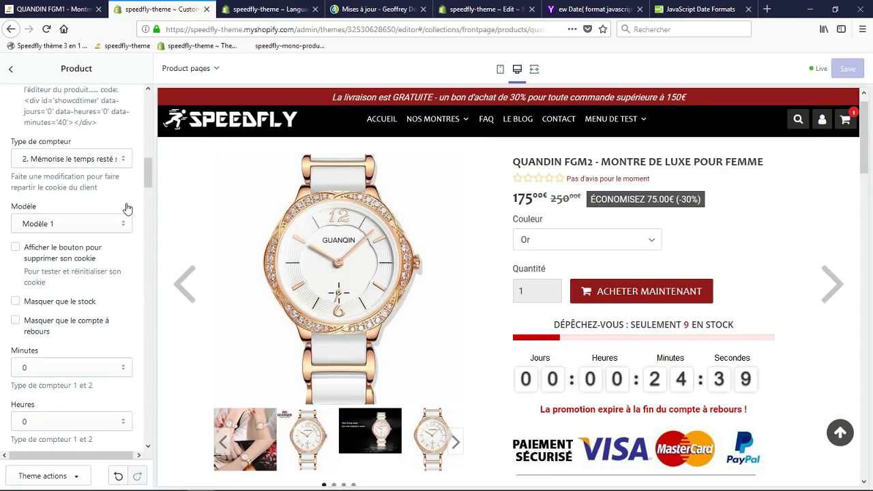
{"action": "left_click", "coordinate": [225, 8]}
{"action": "left_click", "coordinate": [167, 9]}
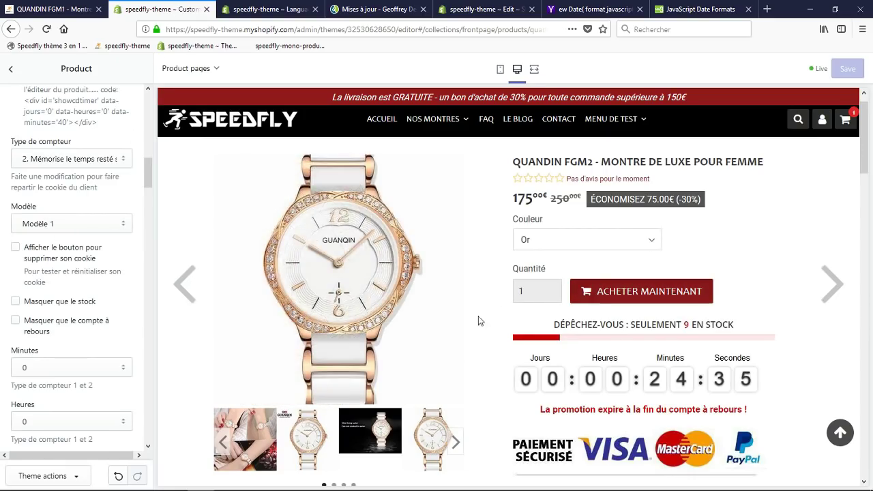
{"action": "left_click", "coordinate": [41, 161]}
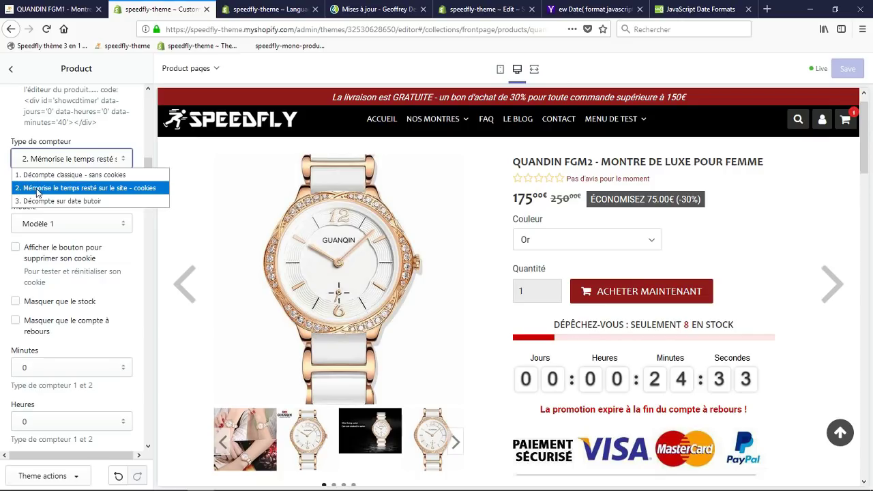
{"action": "left_click", "coordinate": [34, 189]}
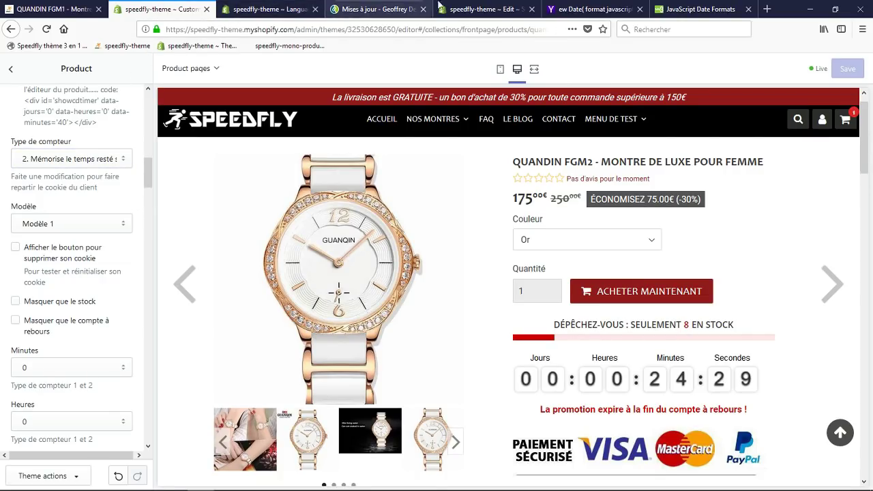
Consult the theme's update list, reload the storefront's QUANDIN FGM1 product page and close the developer tools.
{"action": "left_click", "coordinate": [385, 6]}
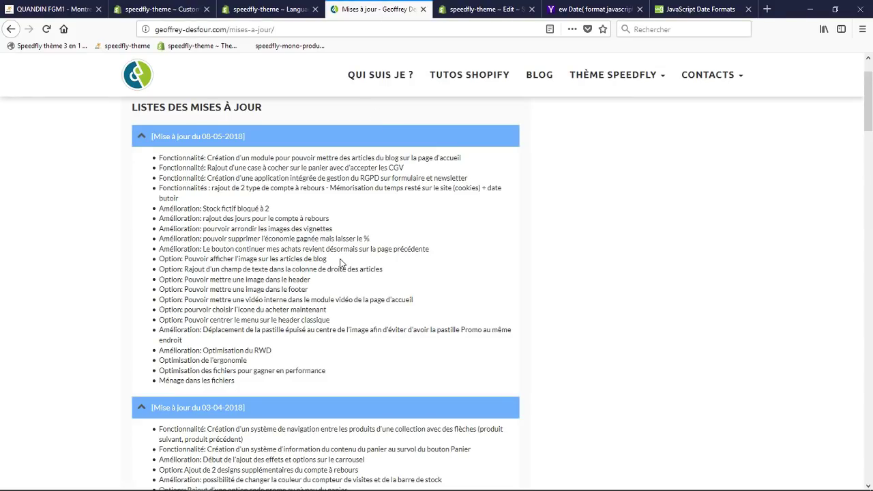
{"action": "left_click", "coordinate": [43, 5]}
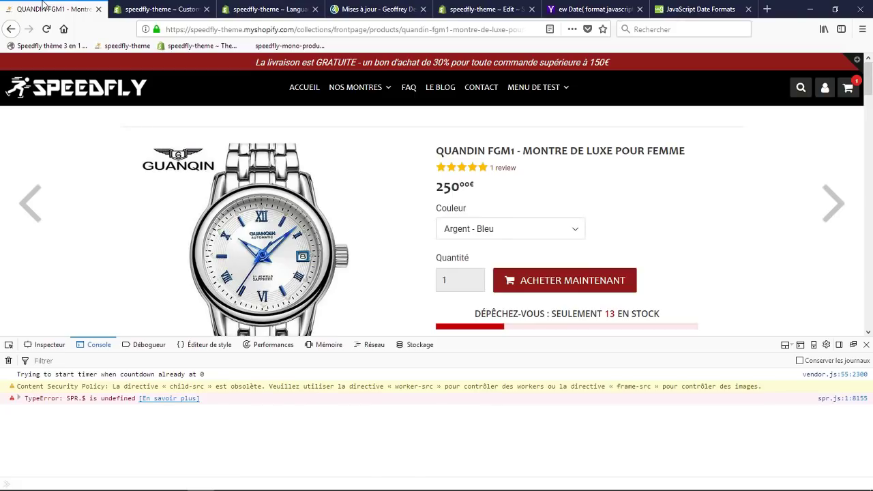
{"action": "scroll", "coordinate": [552, 274], "scroll_direction": "down", "scroll_amount": 3}
{"action": "scroll", "coordinate": [552, 275], "scroll_direction": "up", "scroll_amount": 3}
{"action": "left_click", "coordinate": [276, 30]}
{"action": "key", "text": "Return"}
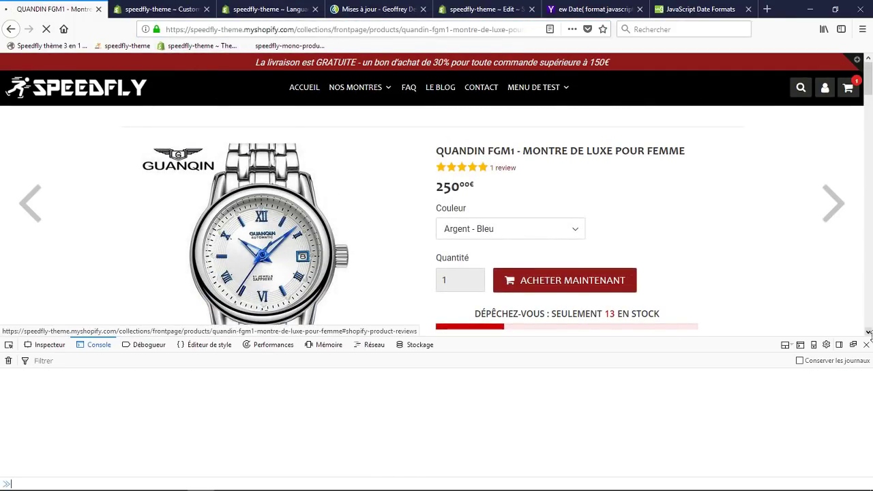
{"action": "left_click", "coordinate": [867, 345]}
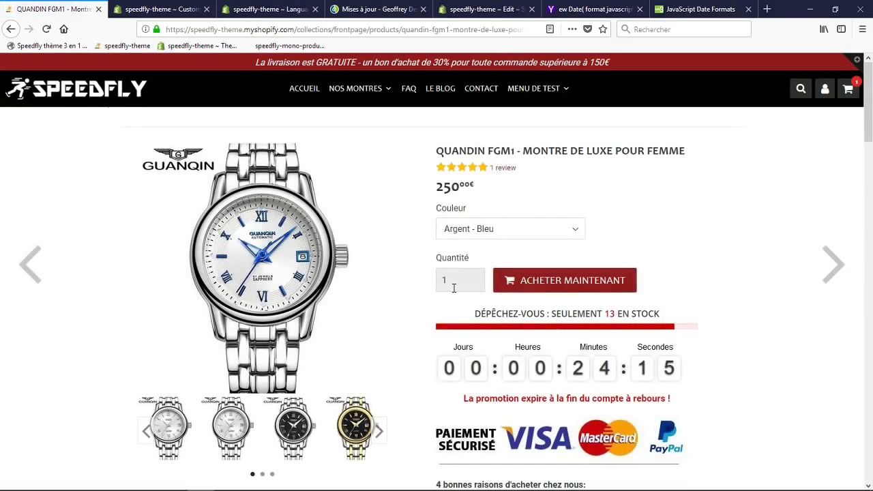
Examine the fictitious stock number above the countdown on the QUANDIN FGM1 product page.
{"action": "left_click_drag", "start_coordinate": [609, 314], "coordinate": [616, 314]}
{"action": "left_click", "coordinate": [607, 314]}
{"action": "left_click", "coordinate": [763, 332]}
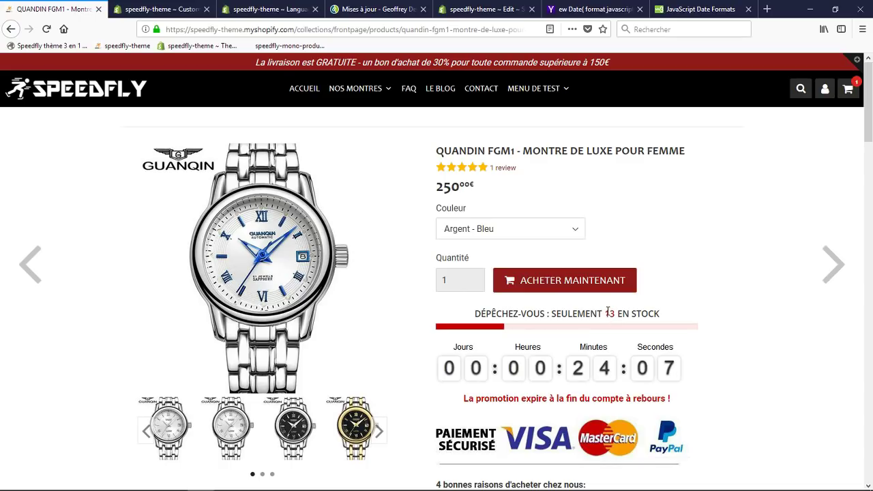
Check the 08-05-2018 update list and review the counter type, days and deadline date settings in the theme customizer.
{"action": "left_click", "coordinate": [375, 6]}
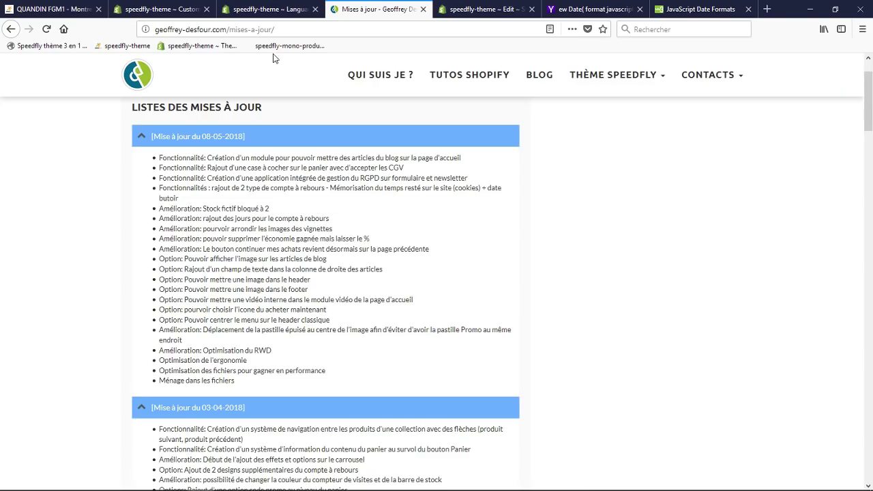
{"action": "left_click", "coordinate": [270, 9]}
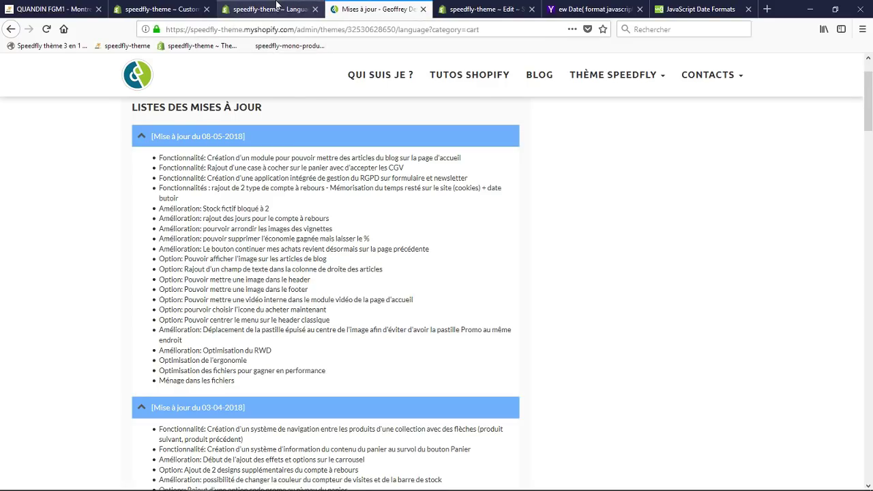
{"action": "left_click", "coordinate": [162, 8]}
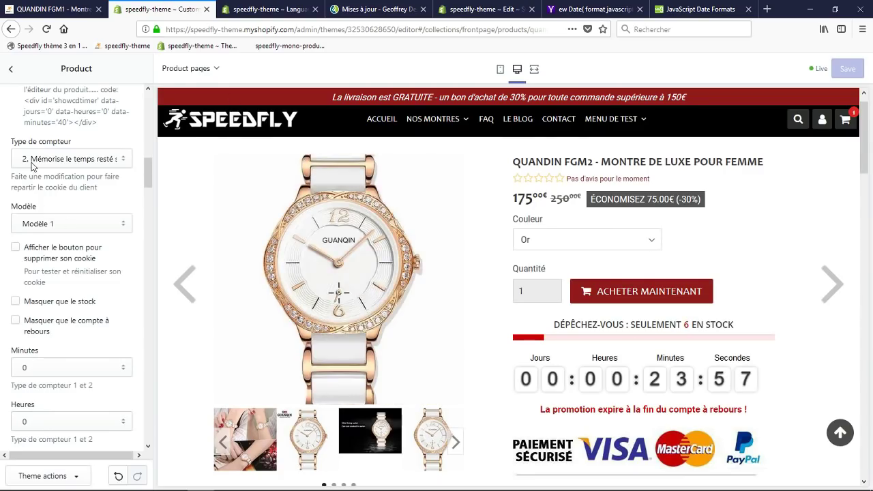
{"action": "left_click", "coordinate": [71, 161]}
{"action": "scroll", "coordinate": [75, 226], "scroll_direction": "down", "scroll_amount": 6}
{"action": "scroll", "coordinate": [62, 239], "scroll_direction": "up", "scroll_amount": 2}
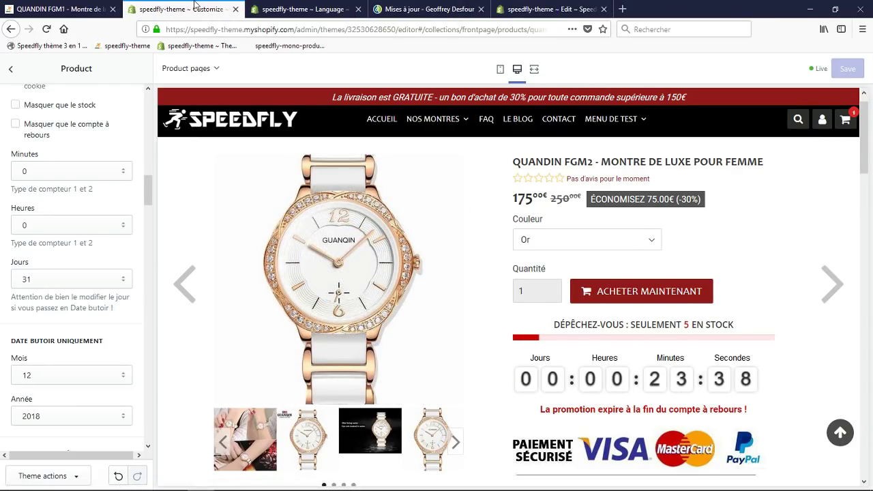
Check the 08-05-2018 update list and open the Collection section settings for the Montres femme collection page in the theme customizer.
{"action": "left_click", "coordinate": [389, 8]}
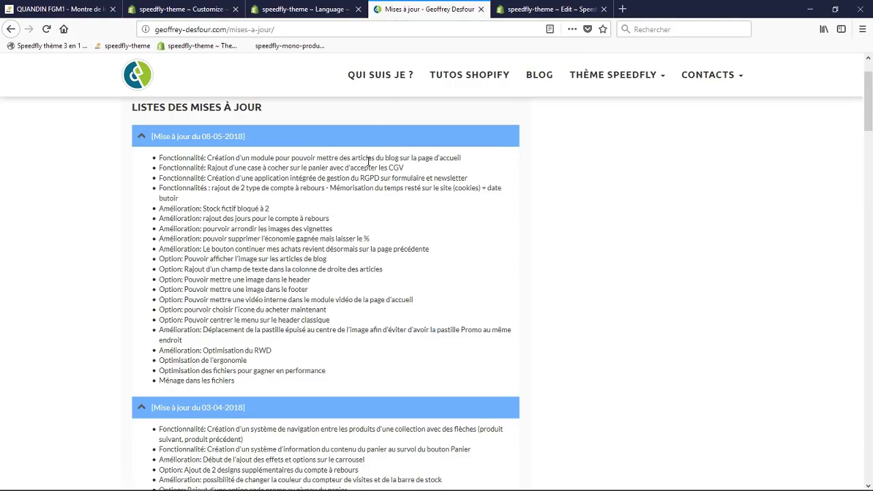
{"action": "left_click", "coordinate": [294, 8]}
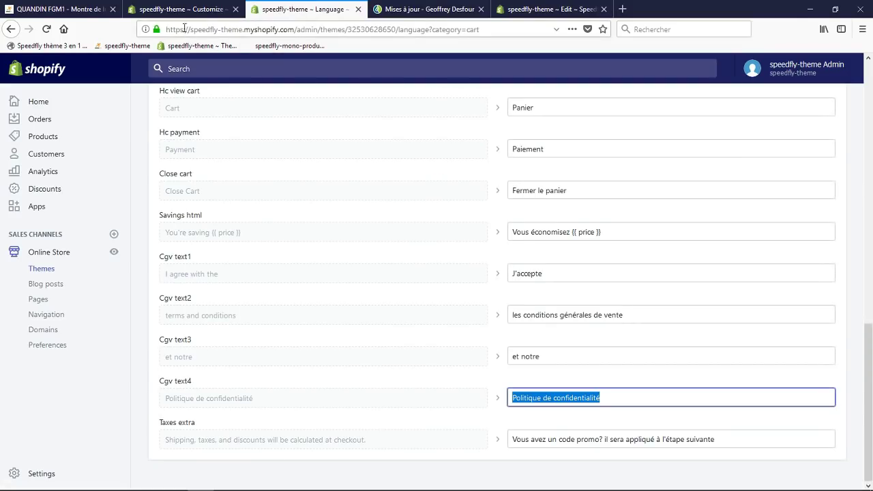
{"action": "left_click", "coordinate": [177, 9]}
{"action": "mouse_move", "coordinate": [437, 113]}
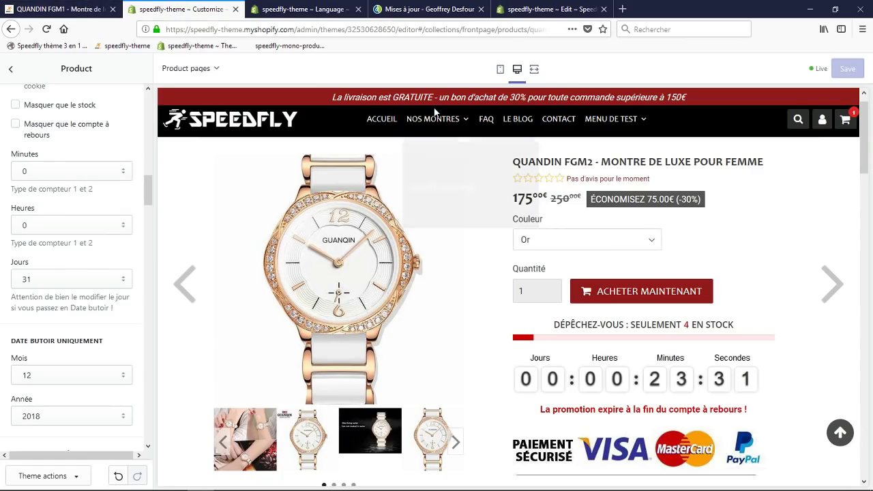
{"action": "left_click", "coordinate": [445, 156]}
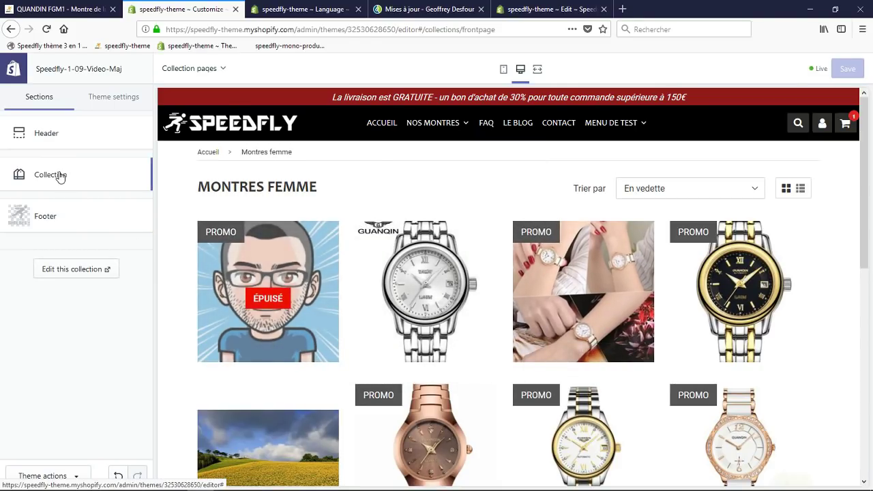
{"action": "left_click", "coordinate": [60, 176]}
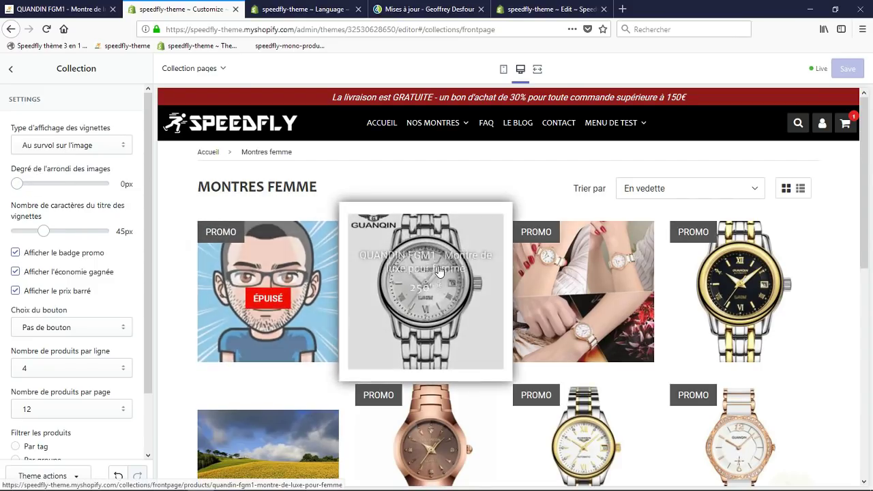
Try image rounding values of 50px and 250px on the Montres femme thumbnails and restore the rounding to 0px.
{"action": "mouse_move", "coordinate": [327, 264]}
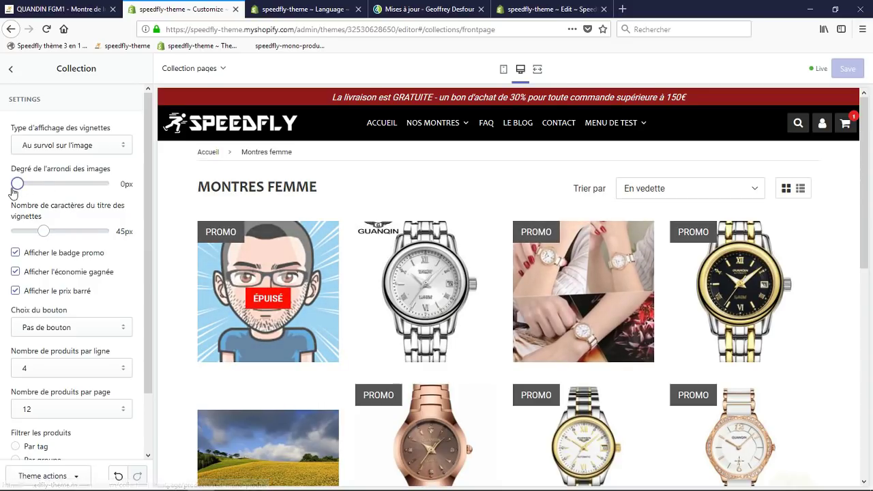
{"action": "left_click_drag", "start_coordinate": [17, 184], "coordinate": [31, 182]}
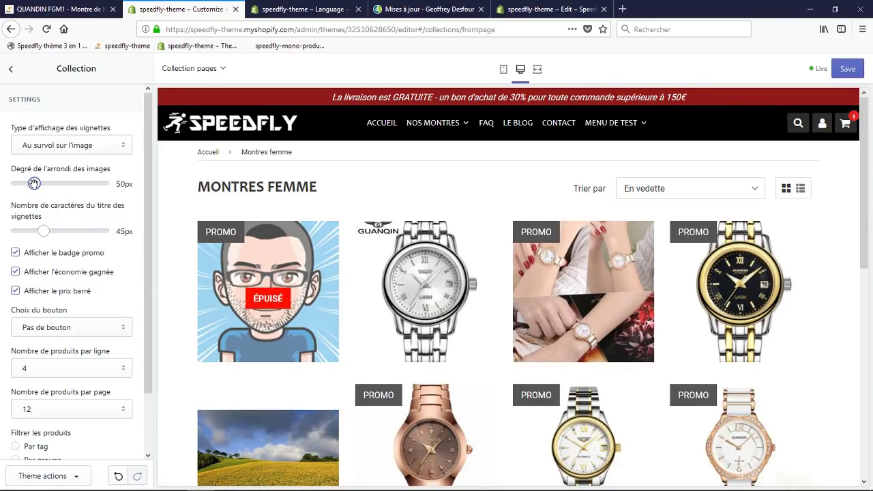
{"action": "mouse_move", "coordinate": [597, 266]}
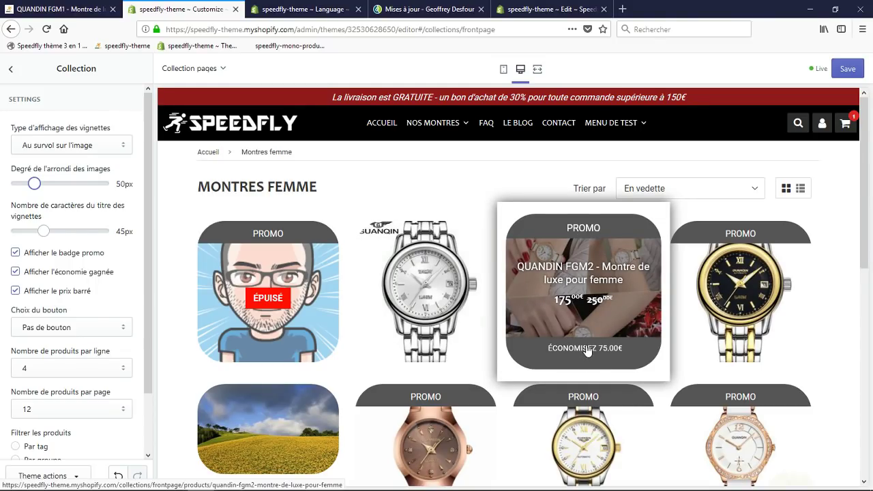
{"action": "left_click_drag", "start_coordinate": [34, 182], "coordinate": [101, 183]}
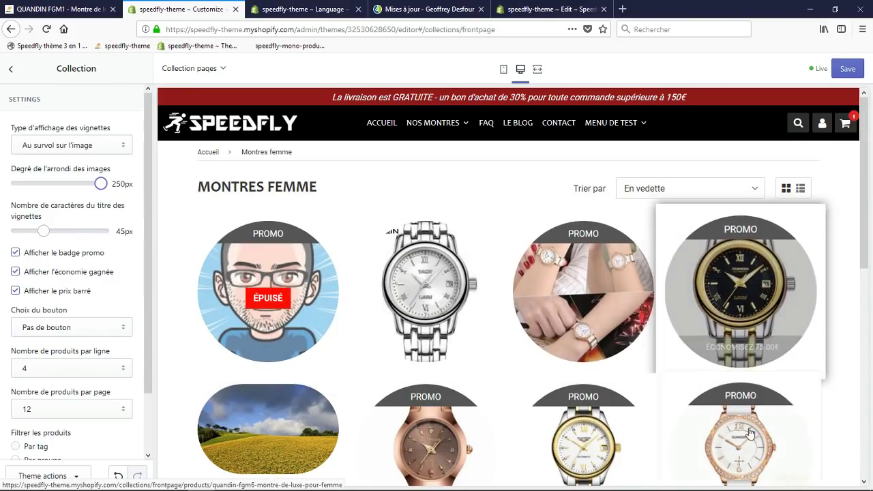
{"action": "scroll", "coordinate": [751, 433], "scroll_direction": "down", "scroll_amount": 3}
{"action": "scroll", "coordinate": [627, 290], "scroll_direction": "up", "scroll_amount": 3}
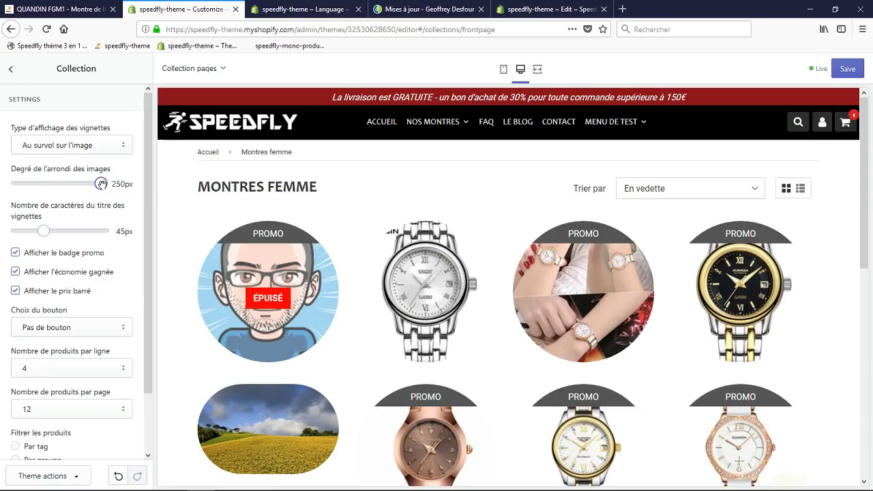
{"action": "left_click_drag", "start_coordinate": [94, 185], "coordinate": [8, 188]}
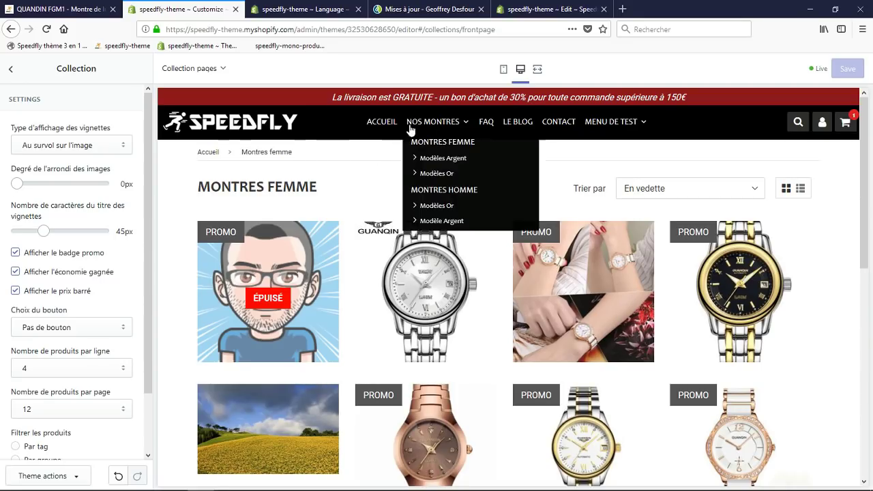
On the home page's Notre nouvelle collection section, try an image rounding of 220px and restore it to 0px.
{"action": "left_click", "coordinate": [244, 126]}
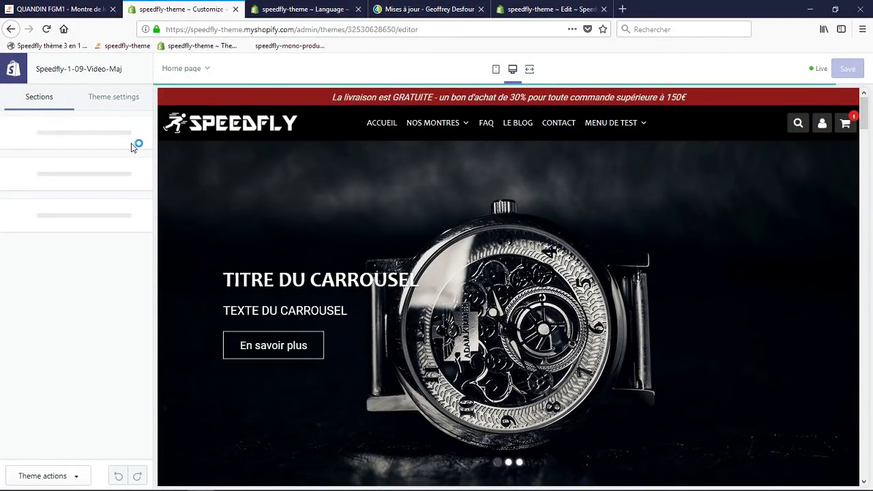
{"action": "scroll", "coordinate": [68, 273], "scroll_direction": "down", "scroll_amount": 5}
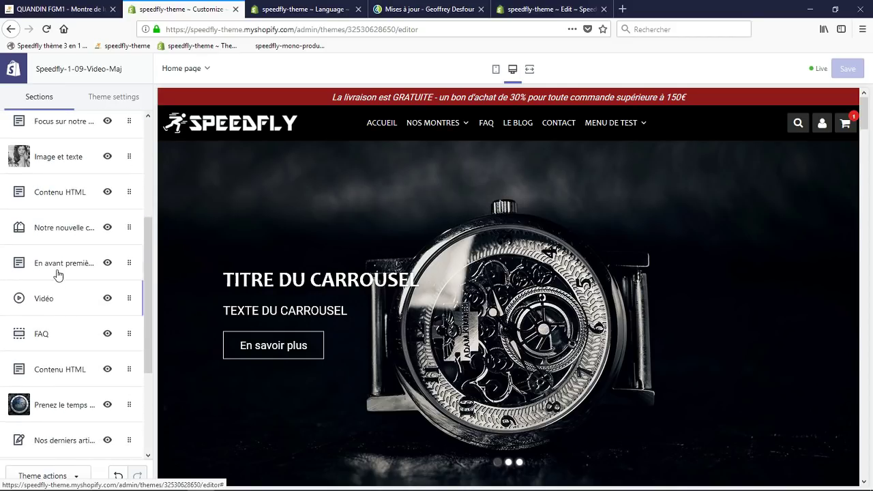
{"action": "left_click", "coordinate": [52, 228]}
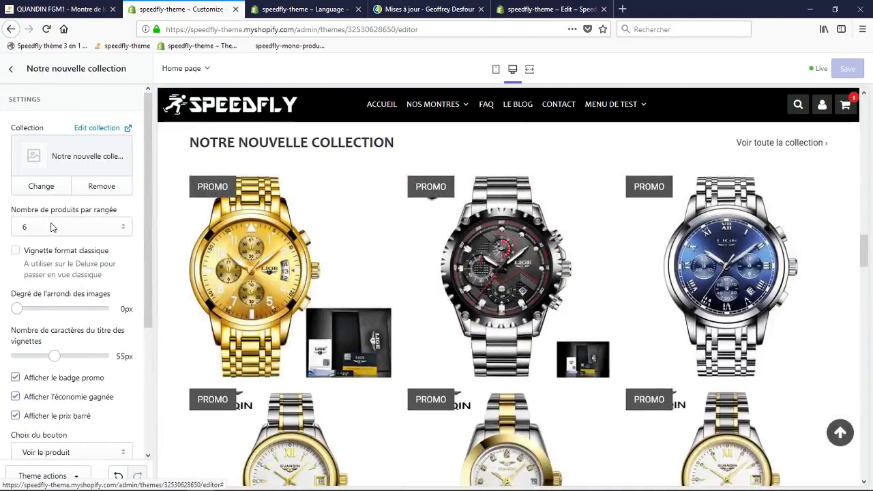
{"action": "left_click_drag", "start_coordinate": [19, 309], "coordinate": [91, 310]}
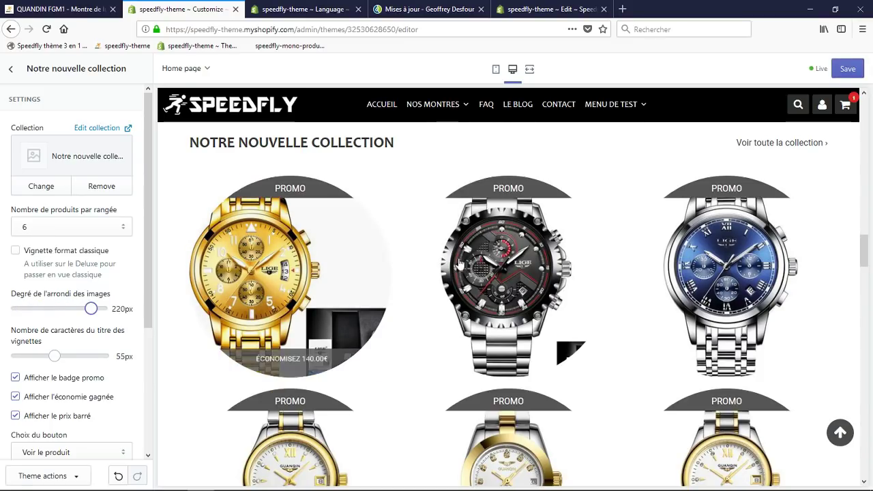
{"action": "left_click_drag", "start_coordinate": [90, 309], "coordinate": [3, 314]}
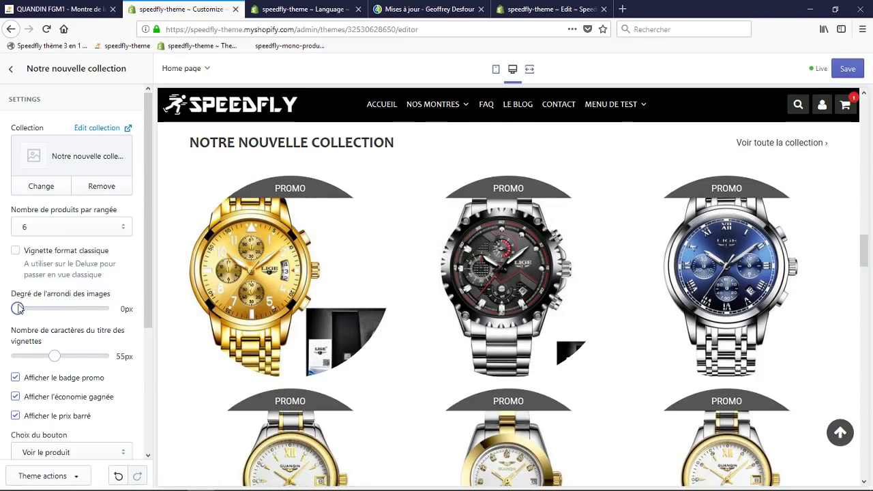
Consult the update list and open the QUANDIN FGM2 product page from the storefront's Montres femme collection.
{"action": "left_click", "coordinate": [398, 9]}
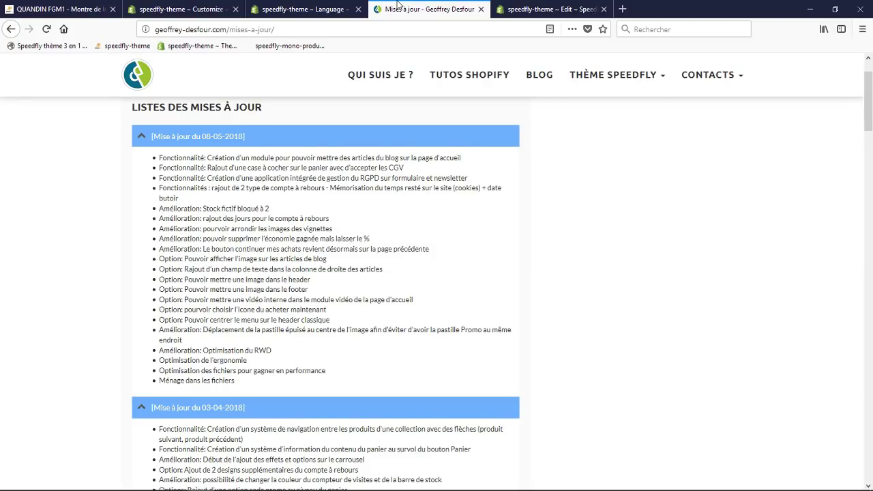
{"action": "left_click", "coordinate": [301, 9]}
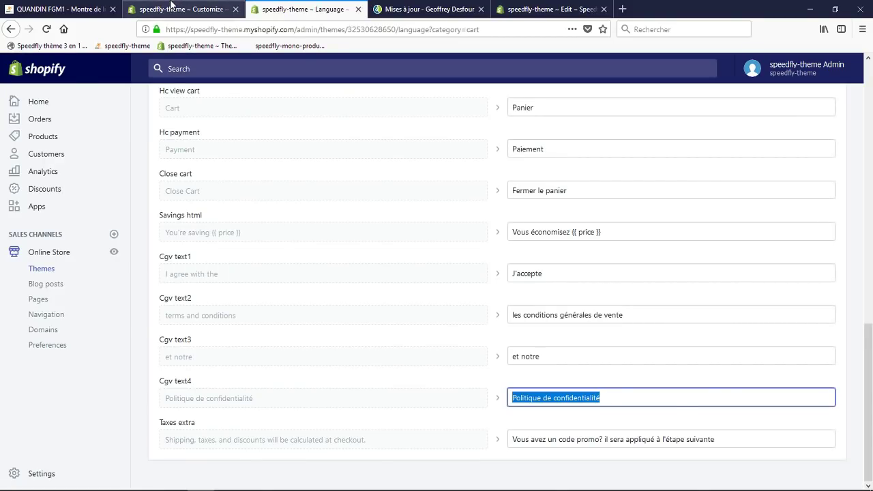
{"action": "left_click", "coordinate": [171, 8]}
{"action": "left_click", "coordinate": [102, 9]}
{"action": "left_click", "coordinate": [136, 9]}
{"action": "left_click", "coordinate": [106, 9]}
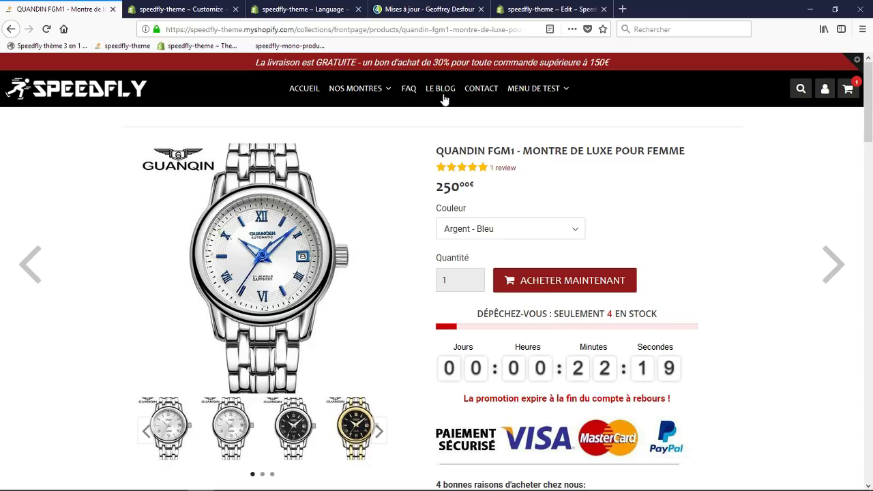
{"action": "mouse_move", "coordinate": [357, 97]}
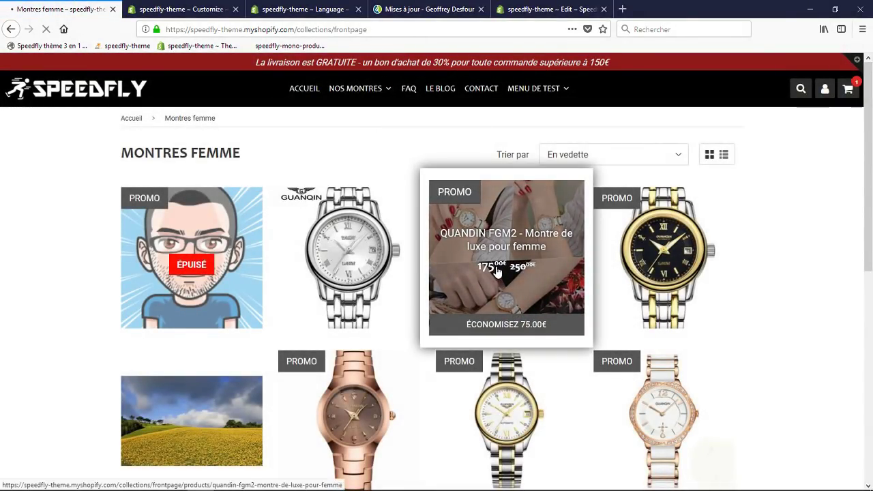
{"action": "left_click", "coordinate": [497, 271]}
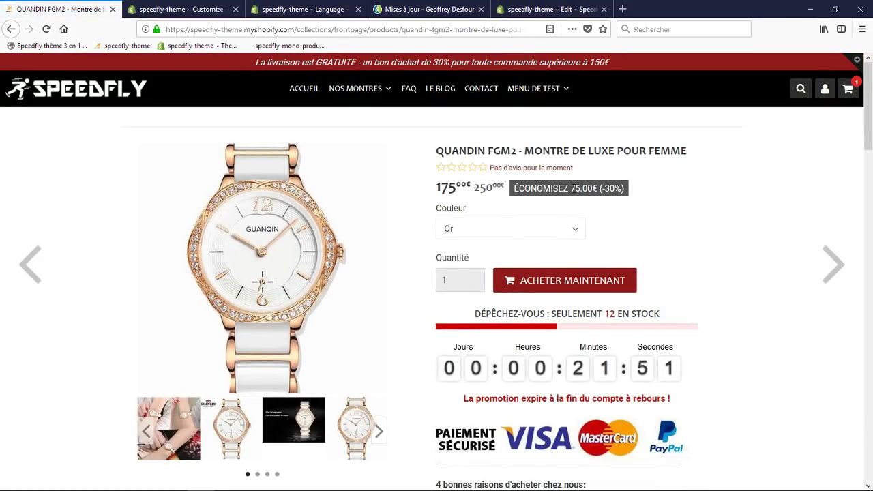
Examine the savings amount and the discount percentage beside the QUANDIN FGM2 price.
{"action": "left_click_drag", "start_coordinate": [571, 188], "coordinate": [623, 188]}
{"action": "left_click", "coordinate": [648, 195]}
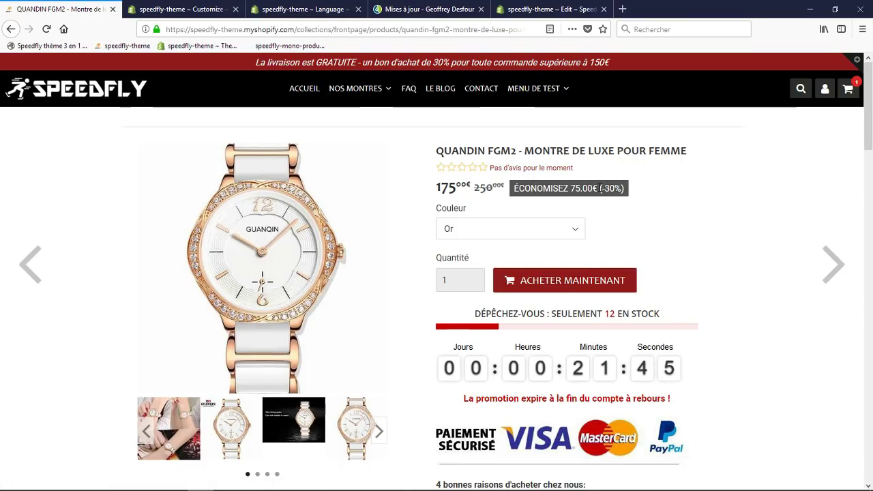
{"action": "left_click_drag", "start_coordinate": [613, 188], "coordinate": [626, 191]}
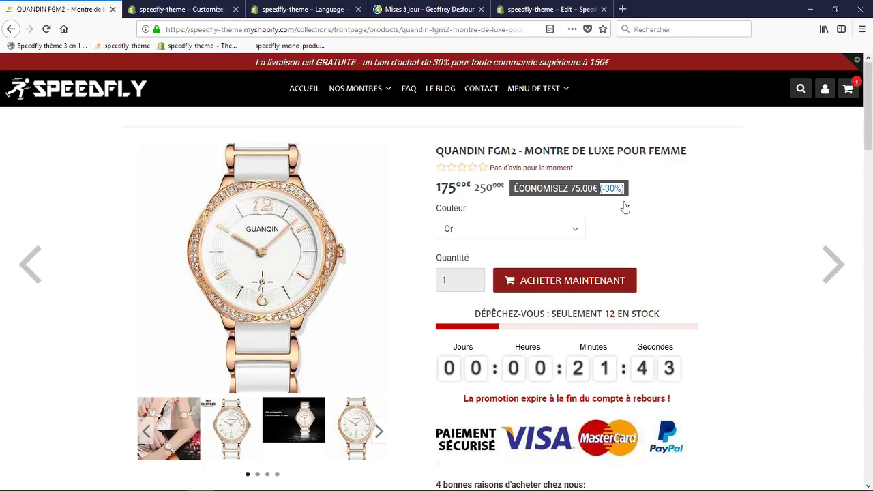
{"action": "left_click", "coordinate": [731, 201]}
In the theme customizer, go to the QUANDIN FGM2 product page through Montres femme and open its Product section settings.
{"action": "left_click", "coordinate": [182, 9]}
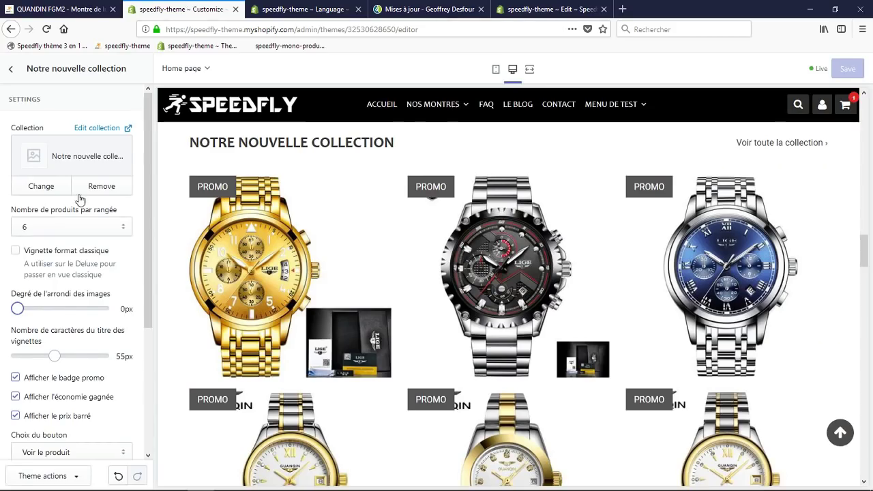
{"action": "mouse_move", "coordinate": [445, 112]}
{"action": "left_click", "coordinate": [444, 141]}
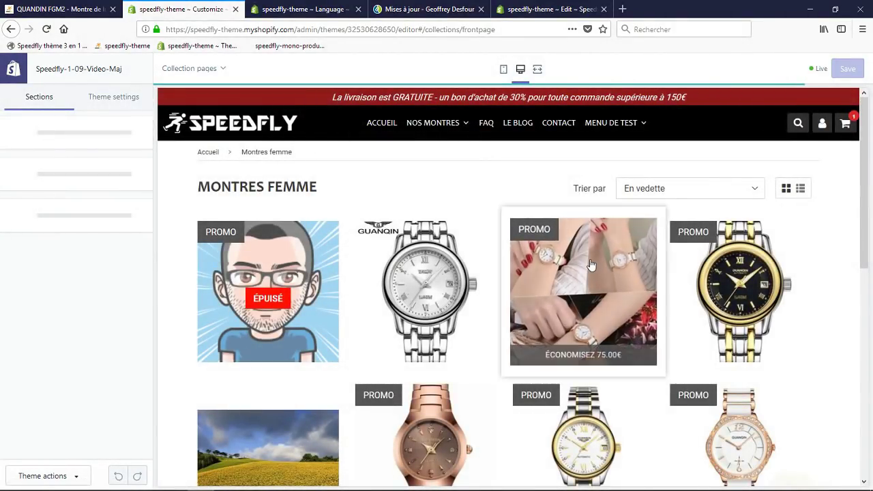
{"action": "left_click", "coordinate": [590, 266]}
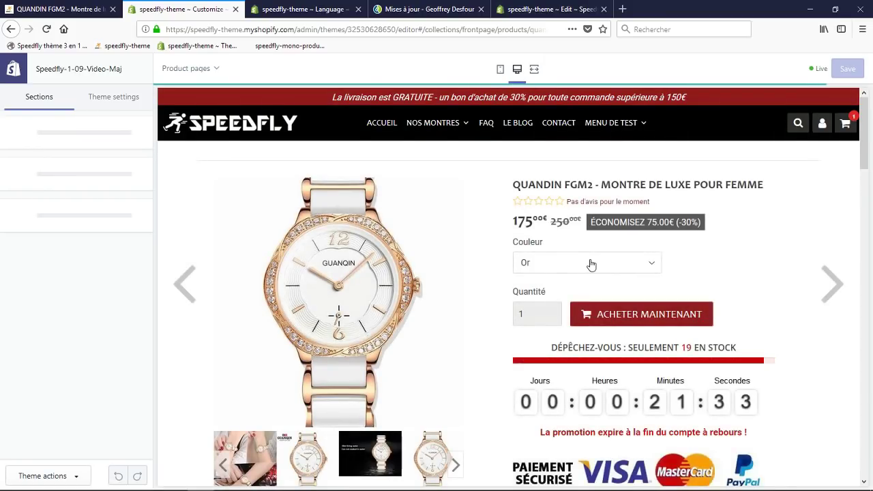
{"action": "left_click", "coordinate": [80, 180]}
Try disabling the Afficher le pourcentage option in the product settings and enable it again.
{"action": "scroll", "coordinate": [86, 282], "scroll_direction": "down", "scroll_amount": 5}
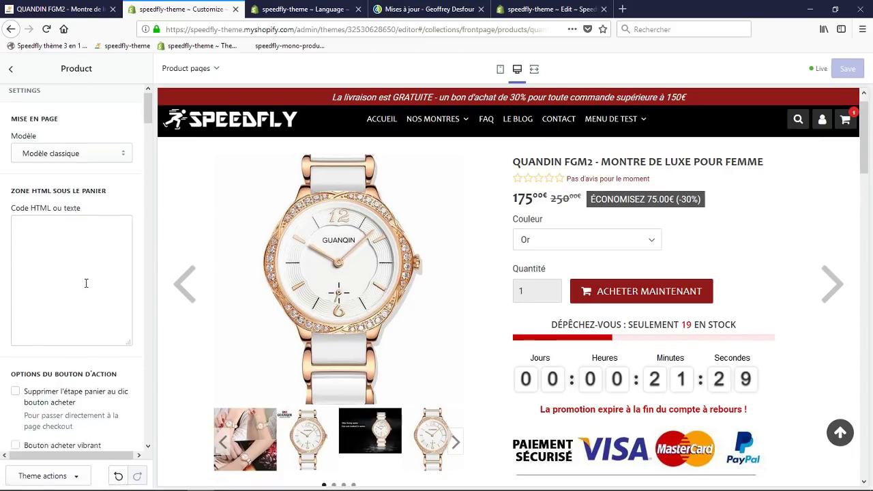
{"action": "scroll", "coordinate": [86, 286], "scroll_direction": "down", "scroll_amount": 8}
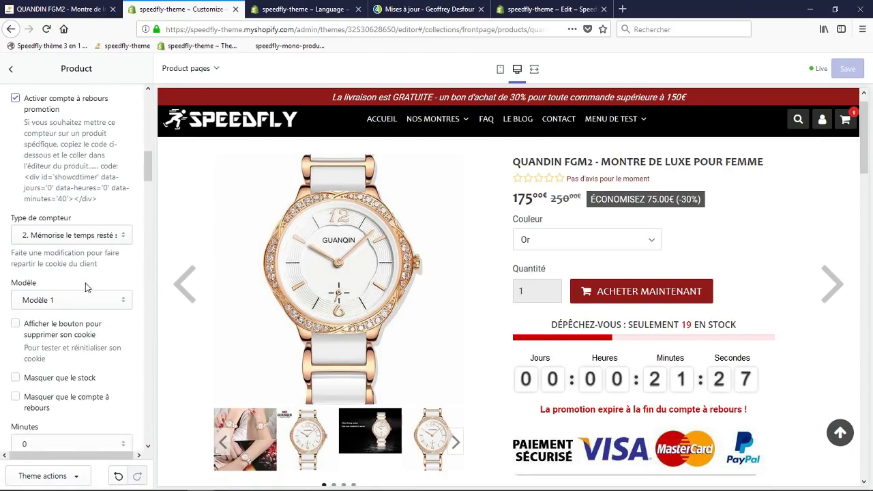
{"action": "scroll", "coordinate": [86, 286], "scroll_direction": "down", "scroll_amount": 10}
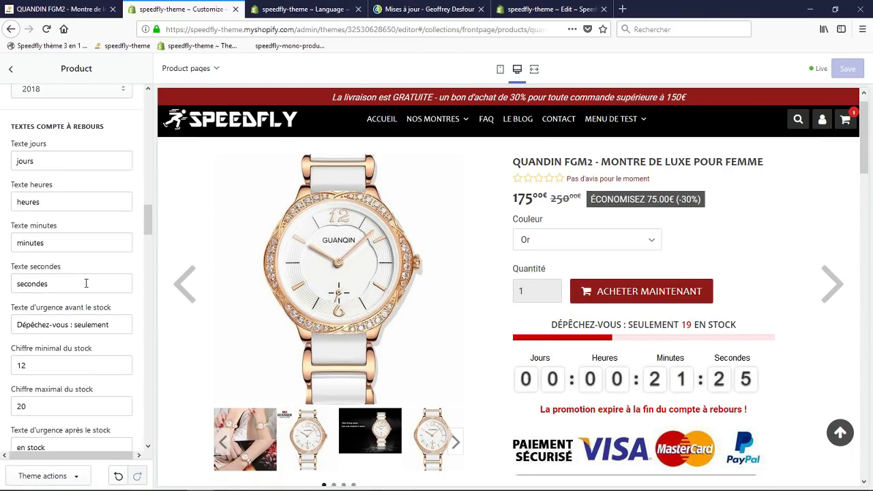
{"action": "scroll", "coordinate": [86, 282], "scroll_direction": "down", "scroll_amount": 10}
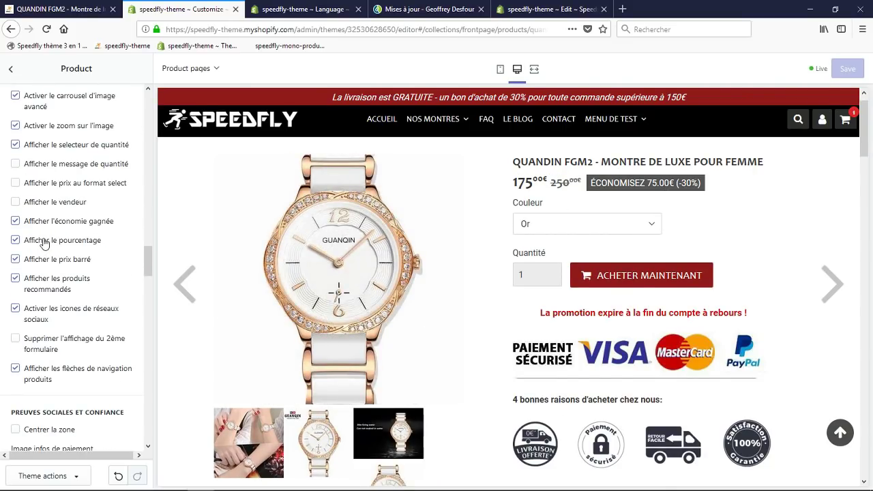
{"action": "left_click", "coordinate": [46, 242]}
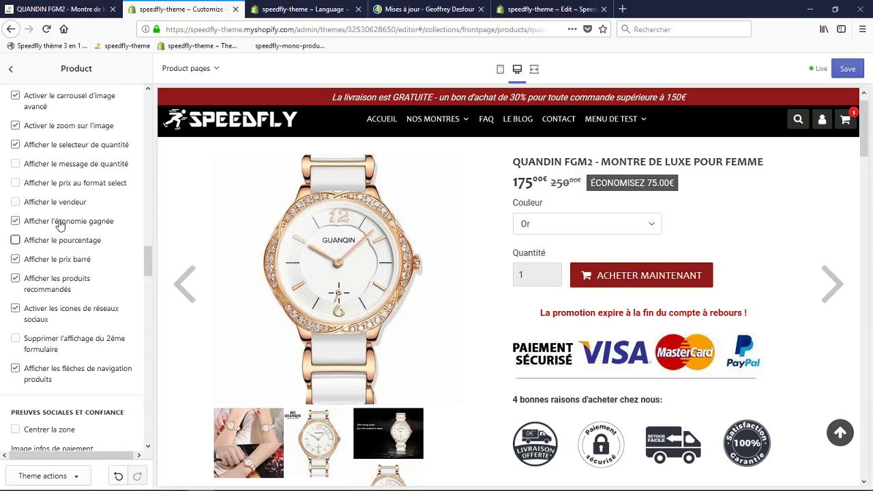
{"action": "left_click", "coordinate": [48, 246]}
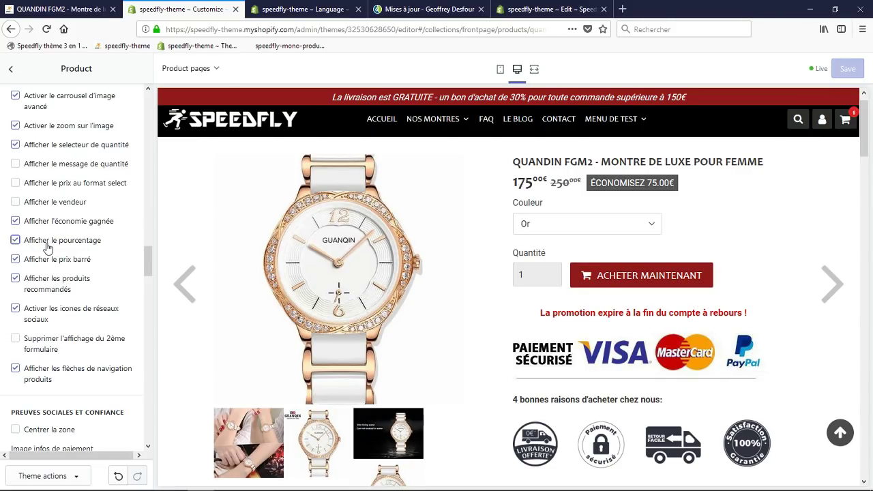
Try disabling the Afficher l'économie gagnée option, enable it again and return to the 08-05-2018 update list.
{"action": "left_click", "coordinate": [60, 227]}
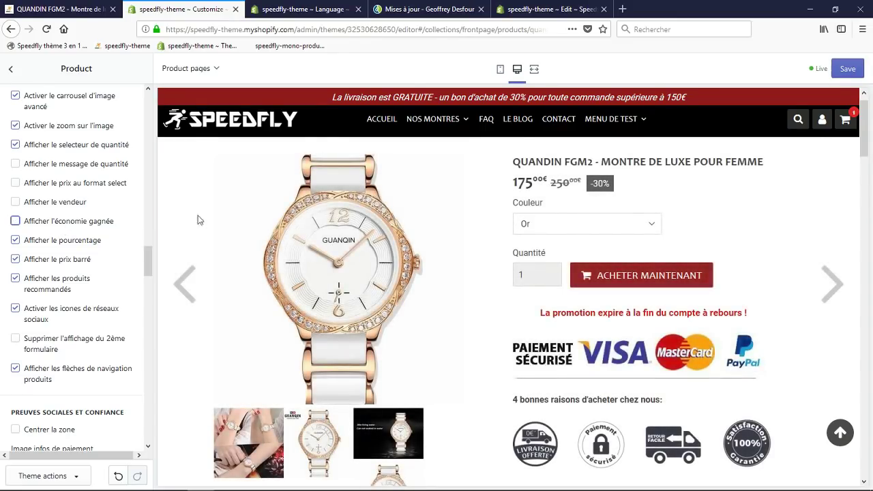
{"action": "left_click", "coordinate": [36, 227]}
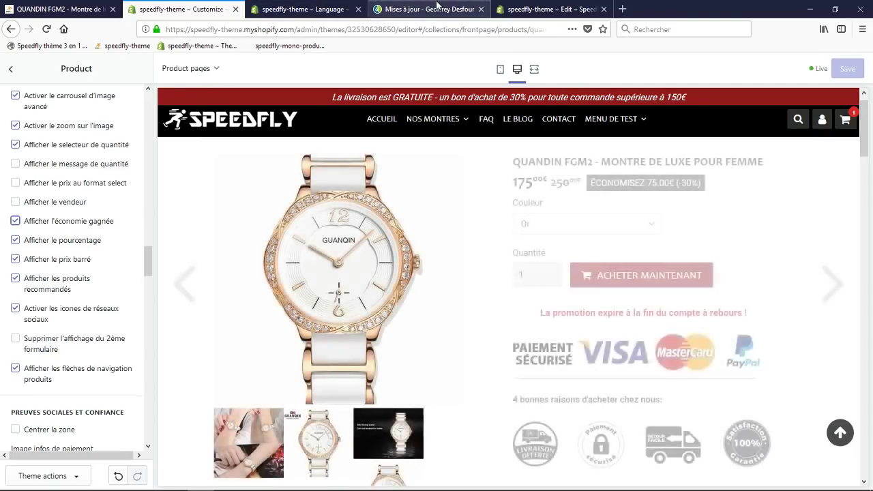
{"action": "left_click", "coordinate": [436, 7]}
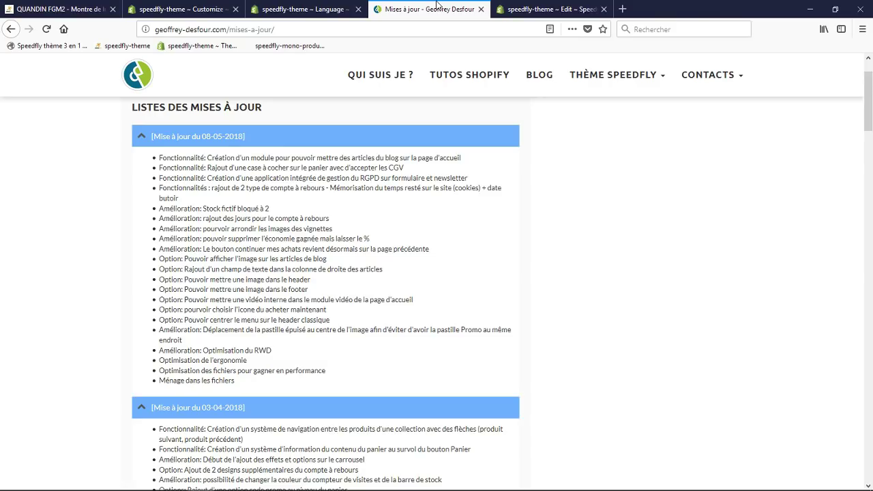
Add the QUANDIN FGM2 watch to the cart, test Continuer mes achats from the cart page and return to the update list.
{"action": "left_click", "coordinate": [317, 14]}
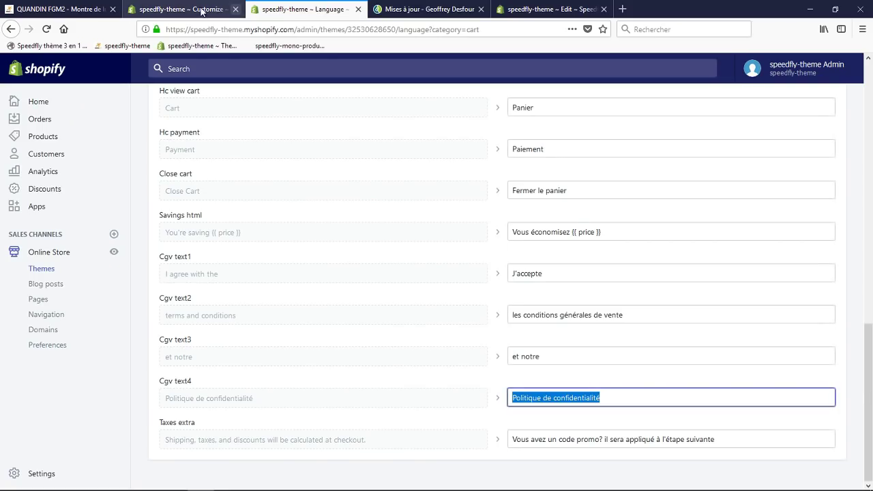
{"action": "left_click", "coordinate": [65, 7]}
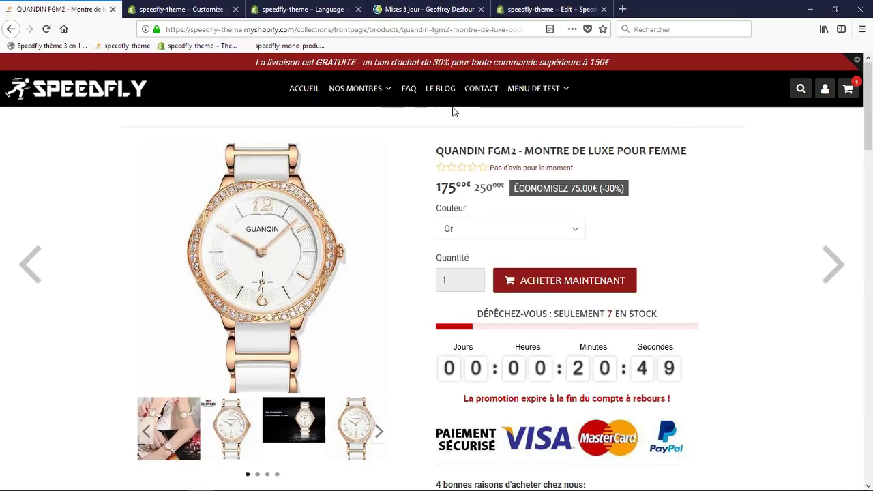
{"action": "left_click", "coordinate": [579, 282]}
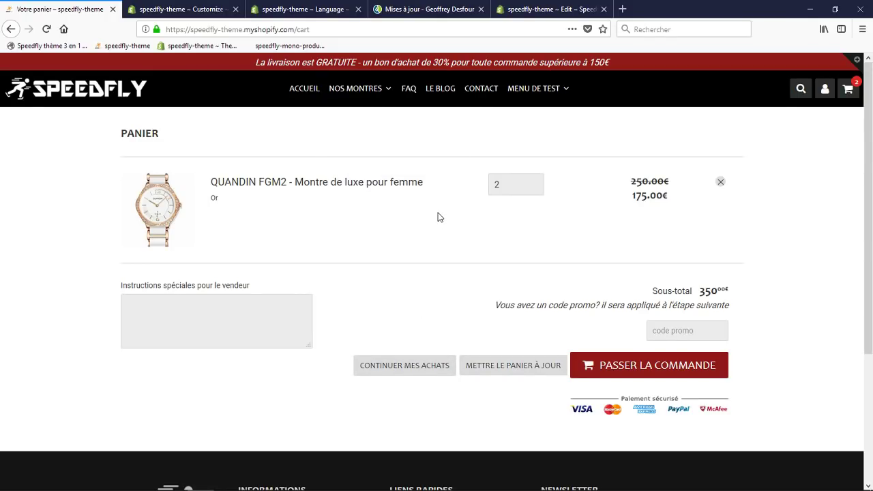
{"action": "left_click", "coordinate": [425, 368]}
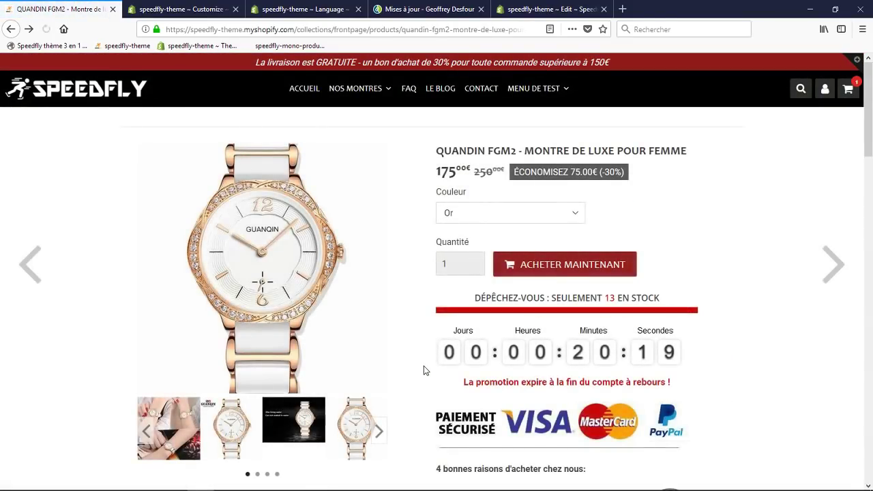
{"action": "left_click", "coordinate": [181, 9]}
{"action": "left_click", "coordinate": [374, 6]}
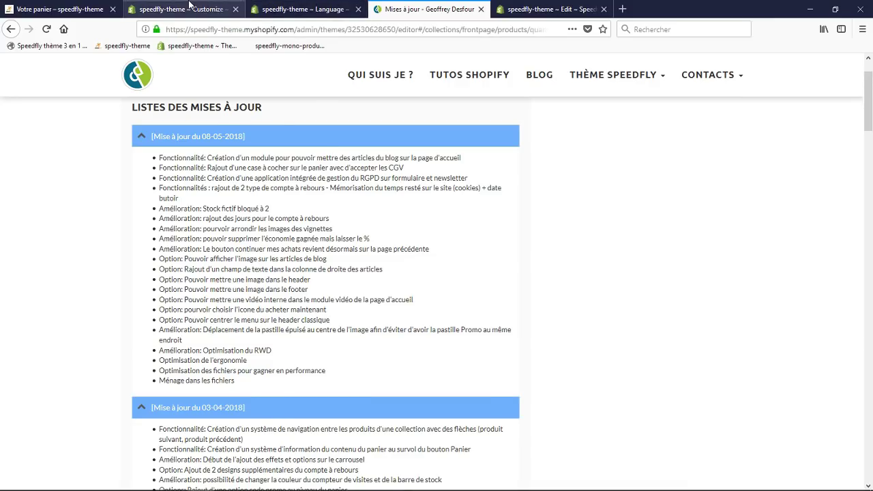
On the storefront, browse the News blog and open Article 4 to examine its image and layout.
{"action": "left_click", "coordinate": [60, 9]}
{"action": "left_click", "coordinate": [442, 70]}
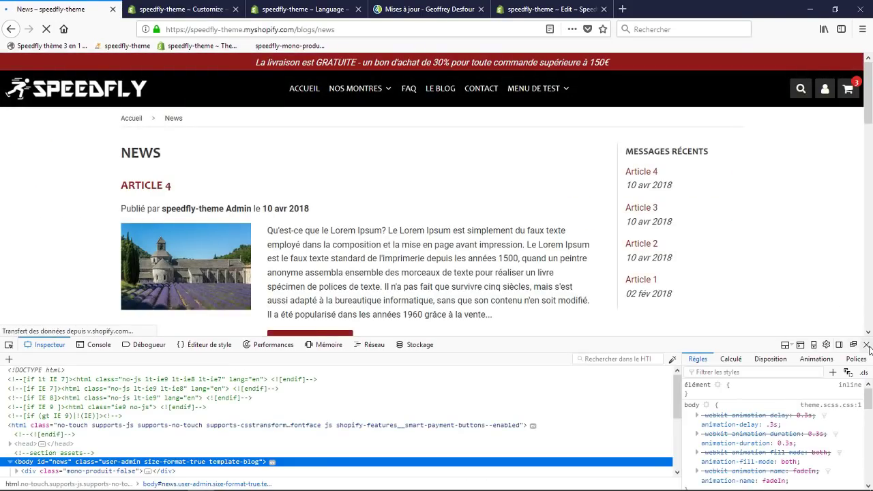
{"action": "key", "text": "F12"}
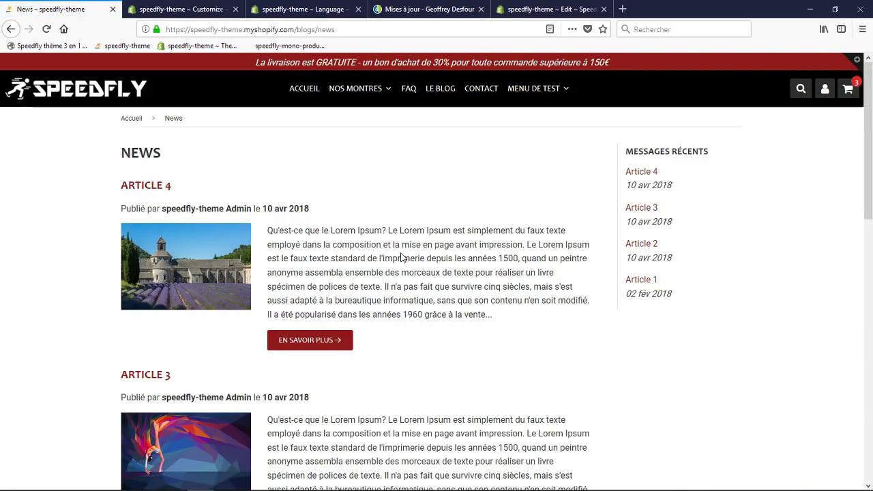
{"action": "scroll", "coordinate": [188, 236], "scroll_direction": "down", "scroll_amount": 3}
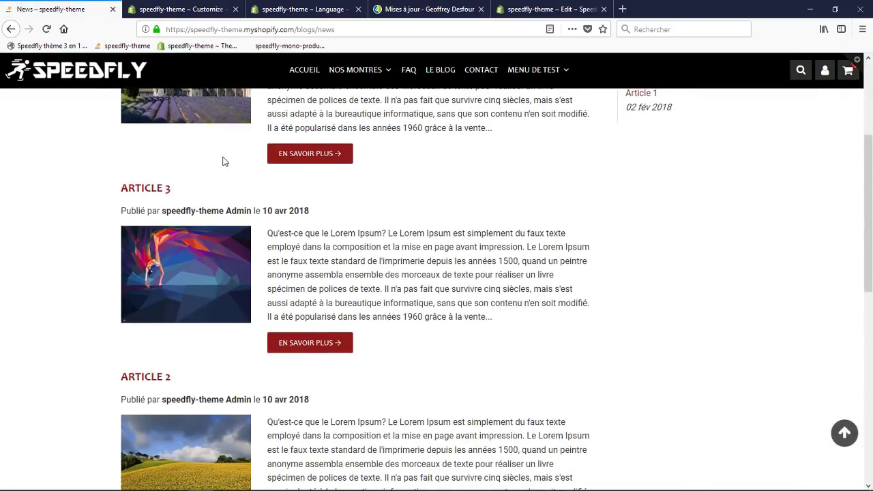
{"action": "left_click", "coordinate": [317, 161]}
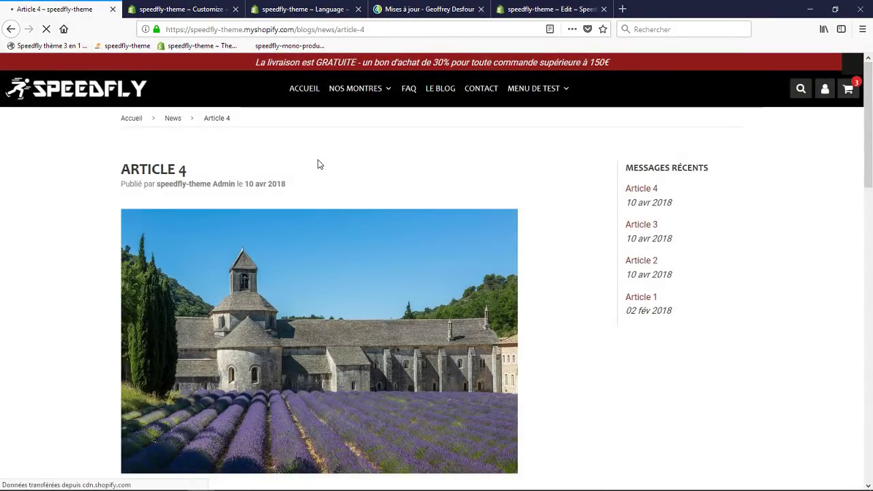
{"action": "scroll", "coordinate": [368, 219], "scroll_direction": "down", "scroll_amount": 3}
{"action": "scroll", "coordinate": [273, 150], "scroll_direction": "up", "scroll_amount": 3}
In the theme customizer, go to Article 4 through the blog and open the Article pages section settings.
{"action": "left_click", "coordinate": [200, 11]}
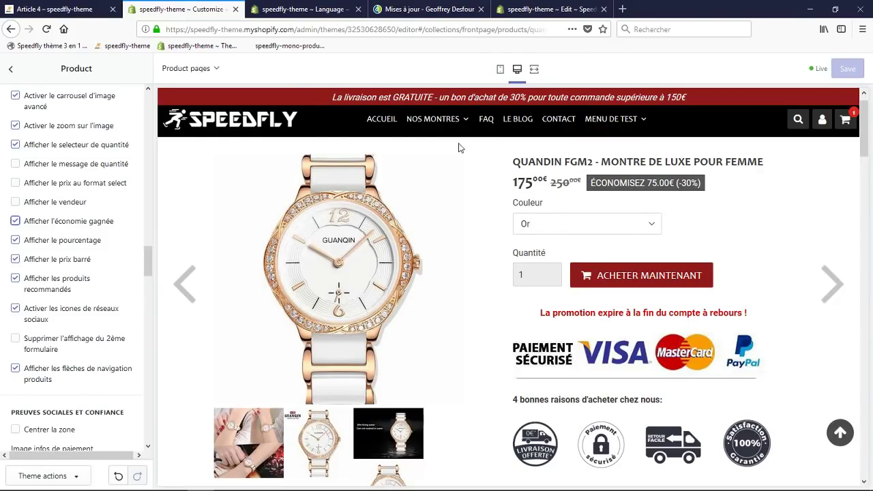
{"action": "left_click", "coordinate": [511, 121]}
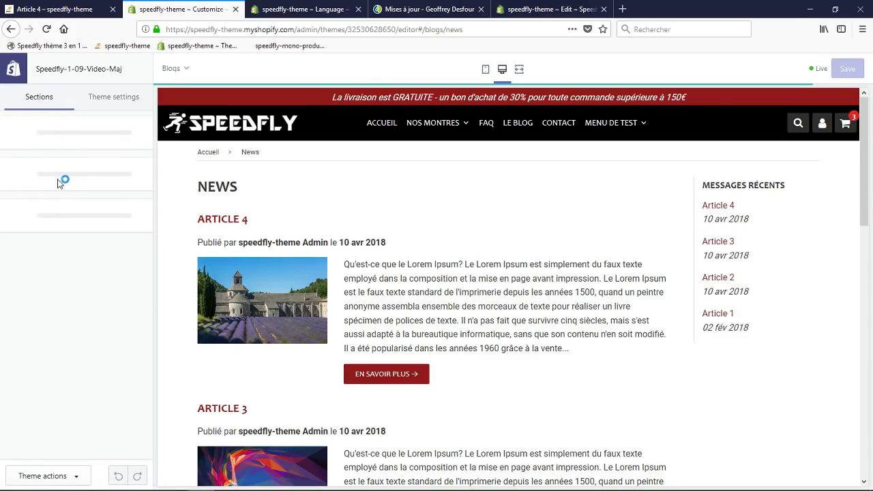
{"action": "left_click", "coordinate": [387, 375]}
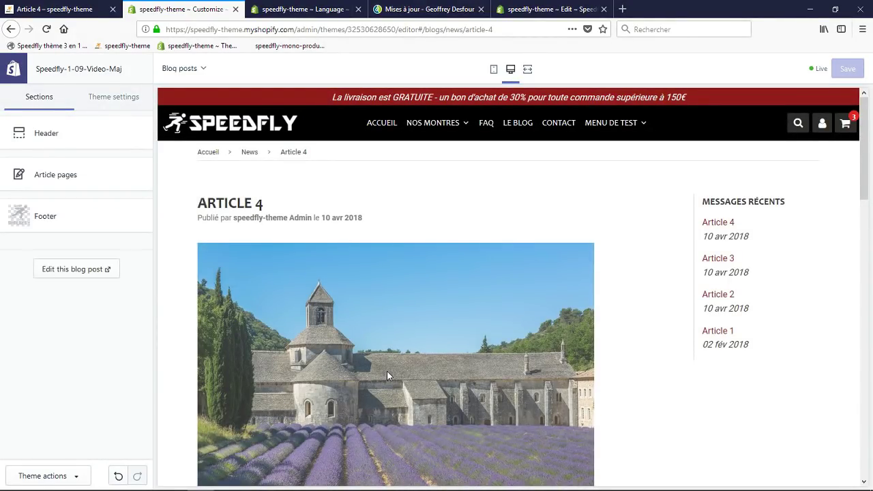
{"action": "left_click", "coordinate": [60, 178]}
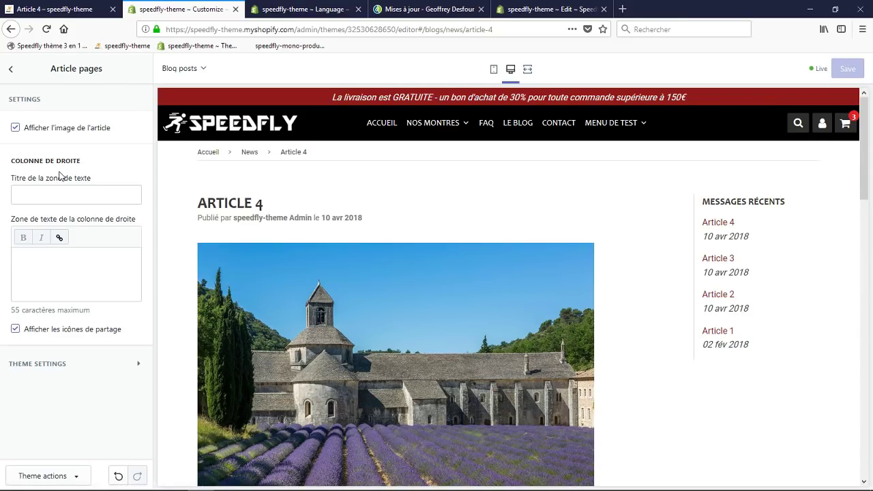
Try disabling the Afficher l'image de l'article option, enable it again and return to the update list.
{"action": "left_click", "coordinate": [43, 132]}
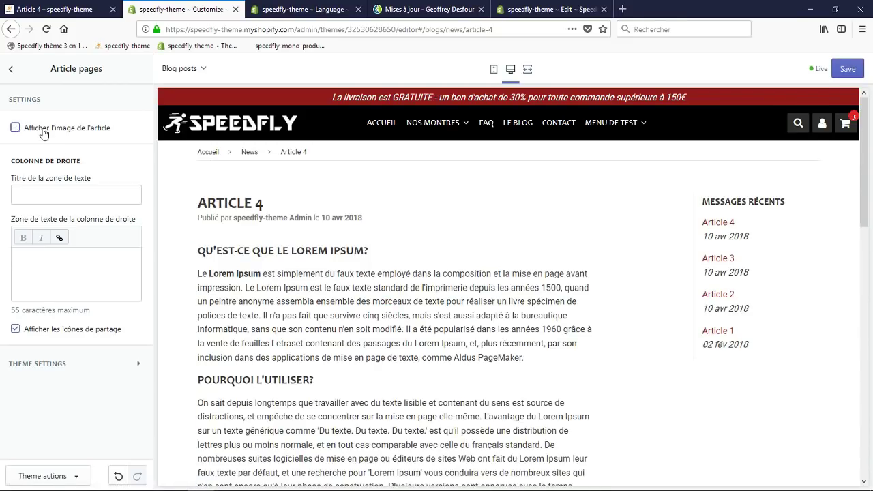
{"action": "left_click", "coordinate": [43, 132]}
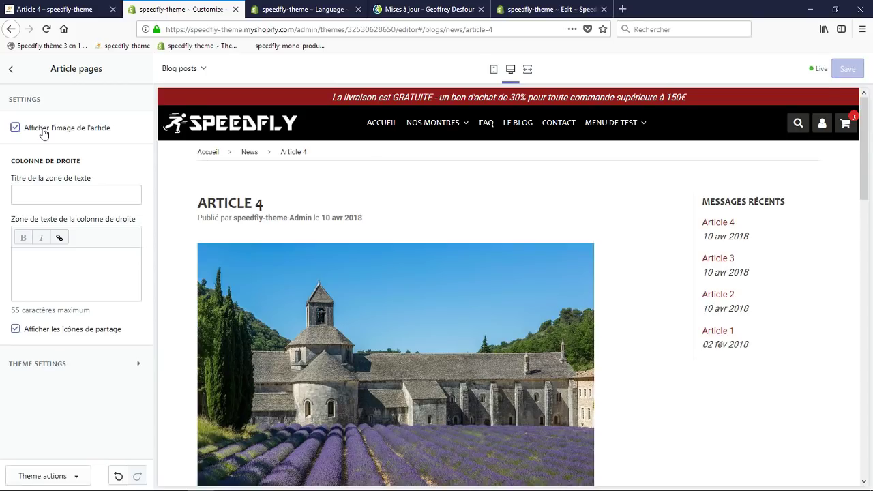
{"action": "left_click", "coordinate": [412, 5]}
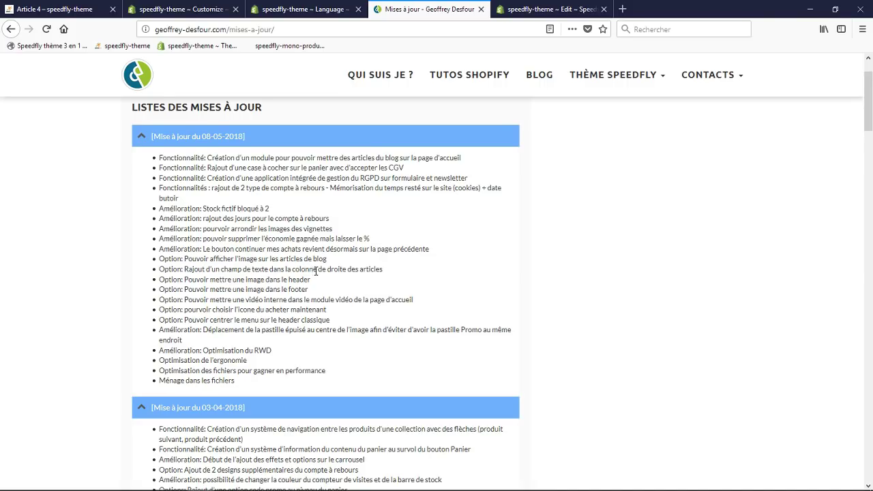
In the Article pages settings, set the Colonne de droite title to "Titre" and its text to "dqzdqzdzqd".
{"action": "left_click", "coordinate": [304, 9]}
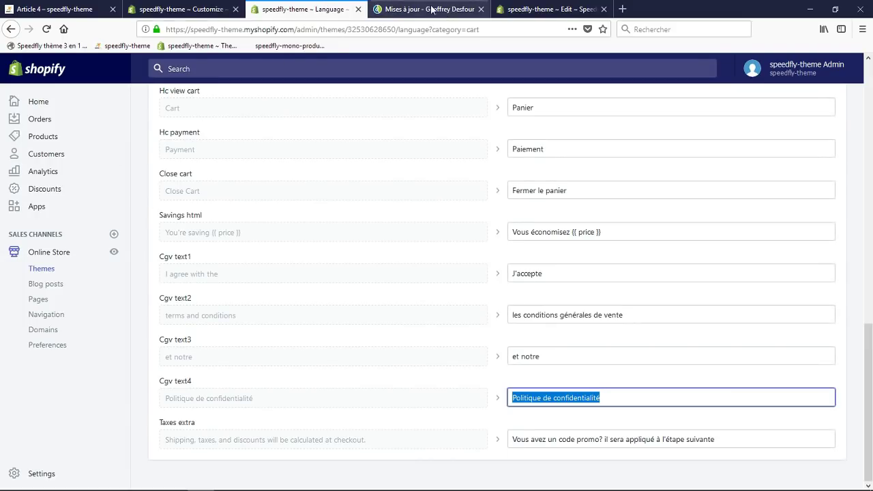
{"action": "left_click", "coordinate": [178, 9]}
{"action": "left_click", "coordinate": [98, 197]}
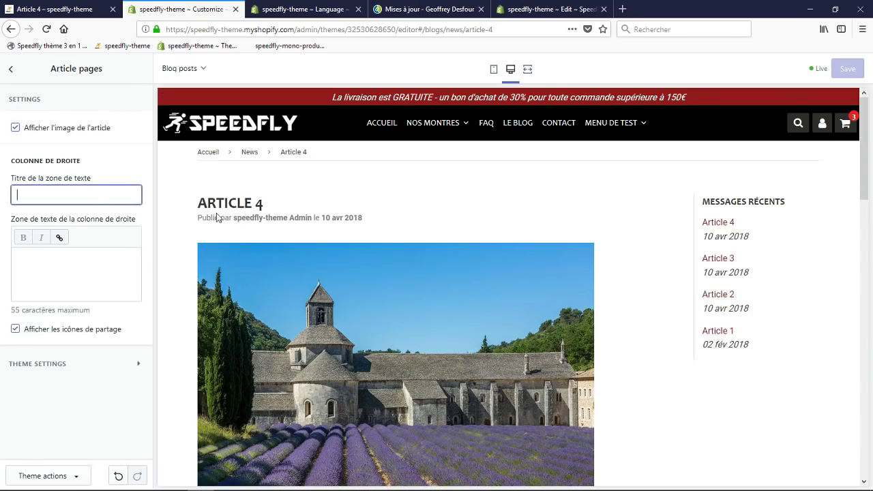
{"action": "type", "text": "Titre"}
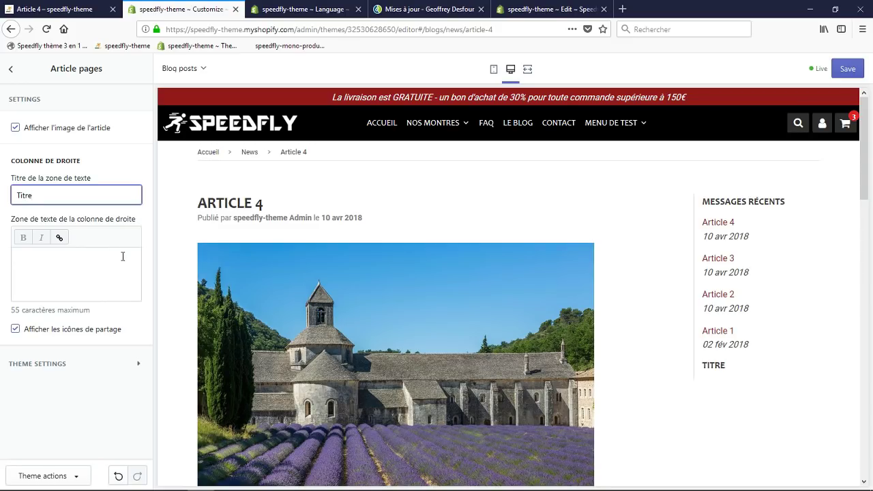
{"action": "left_click", "coordinate": [99, 264]}
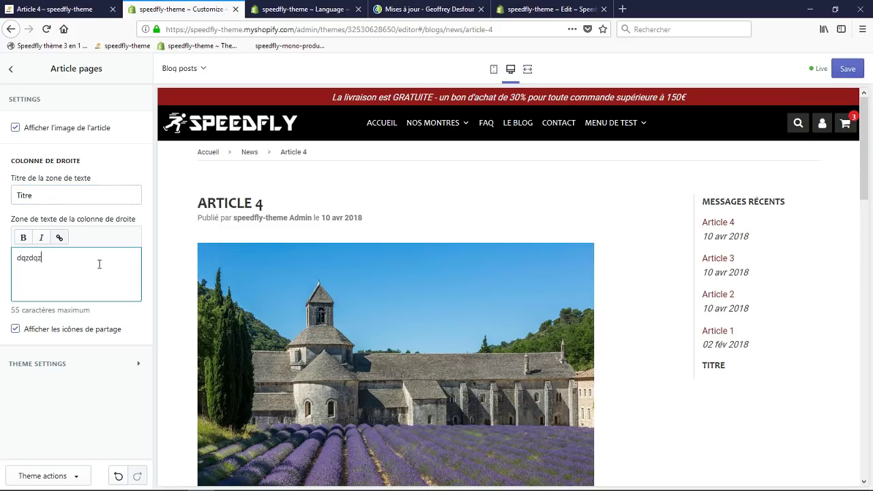
{"action": "left_click_drag", "start_coordinate": [61, 258], "coordinate": [15, 258]}
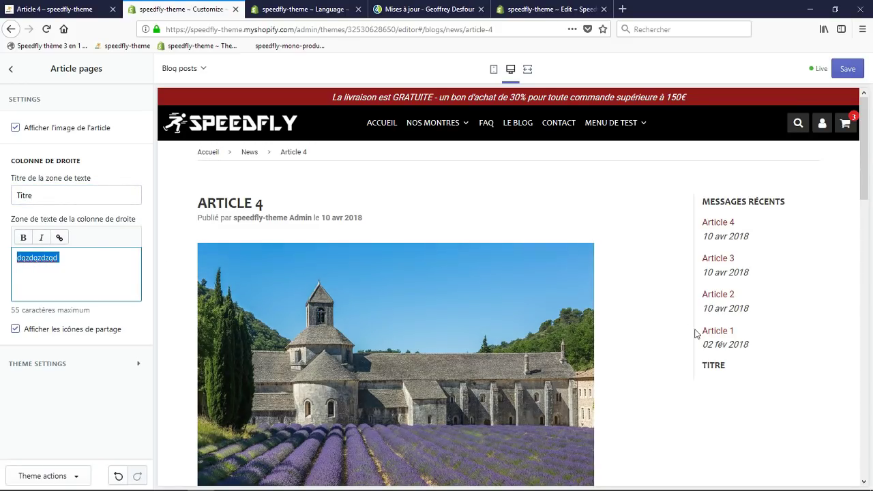
{"action": "scroll", "coordinate": [746, 339], "scroll_direction": "down", "scroll_amount": 1}
Link the text "dqzdqzdzqd" to the LIGE MGX1 product and save the theme changes.
{"action": "left_click", "coordinate": [58, 258]}
{"action": "double_click", "coordinate": [64, 258]}
{"action": "left_click", "coordinate": [60, 239]}
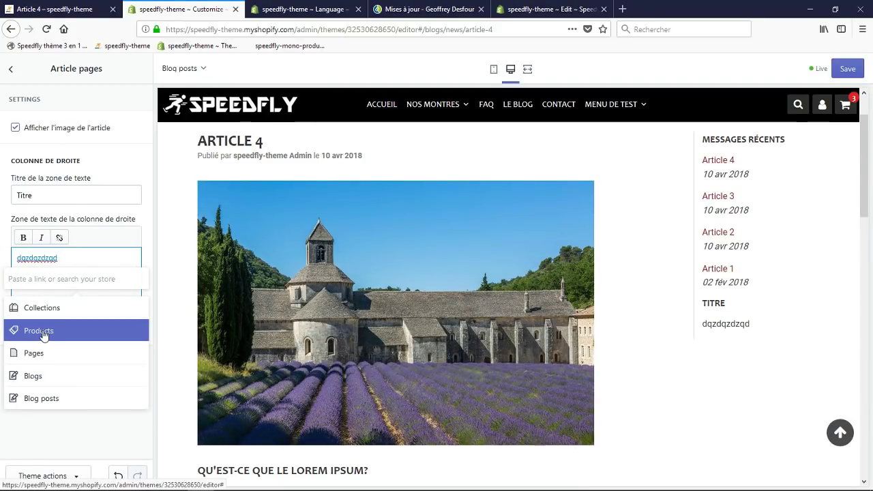
{"action": "left_click", "coordinate": [43, 331]}
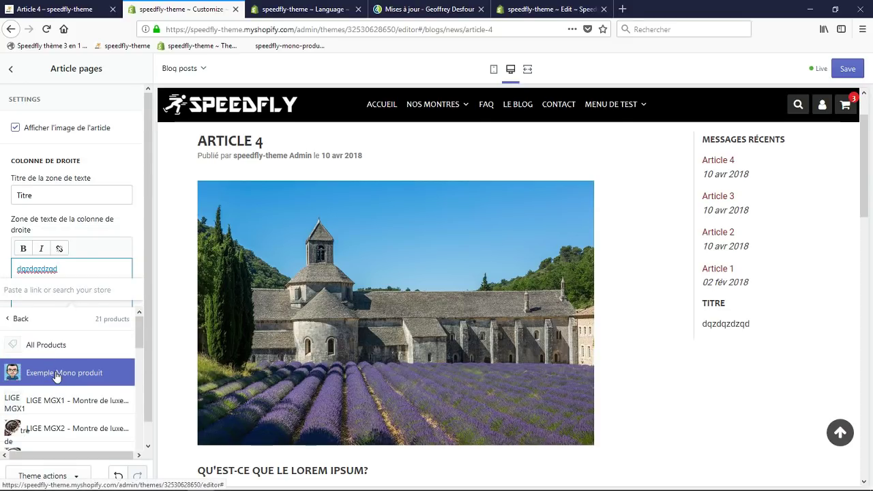
{"action": "left_click", "coordinate": [65, 401]}
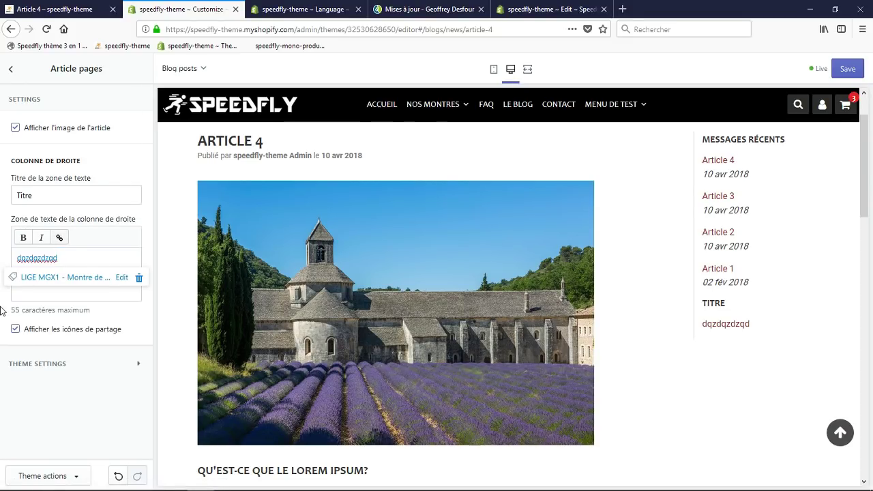
{"action": "left_click", "coordinate": [850, 71]}
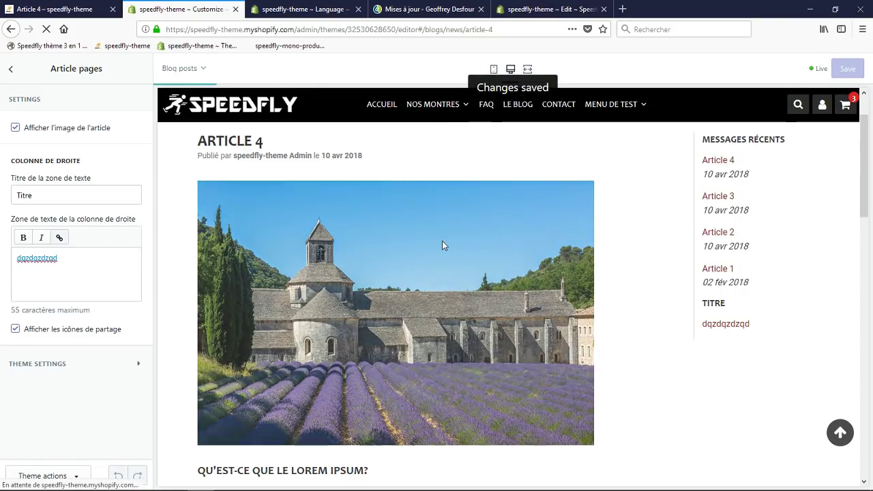
Reload Article 4 on the storefront, test the new link under Titre, go back to the article and return to the update list.
{"action": "left_click", "coordinate": [92, 7]}
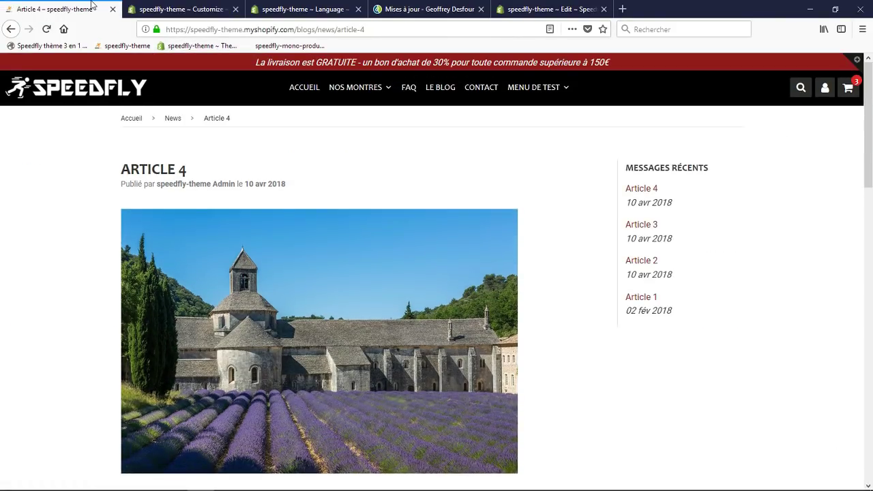
{"action": "key", "text": "F5"}
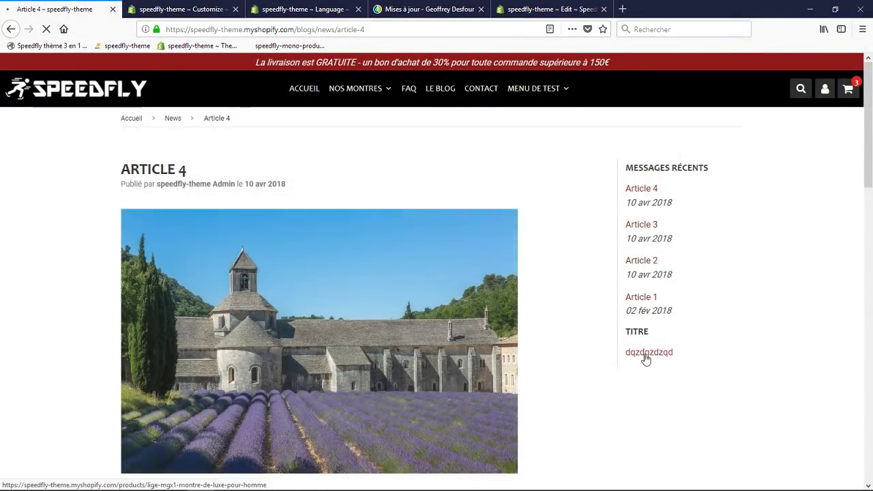
{"action": "left_click", "coordinate": [645, 356]}
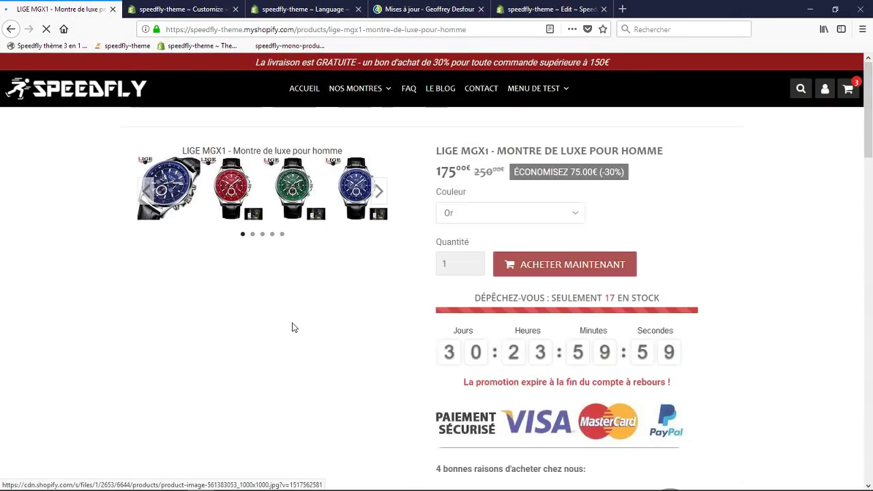
{"action": "key", "text": "alt+Left"}
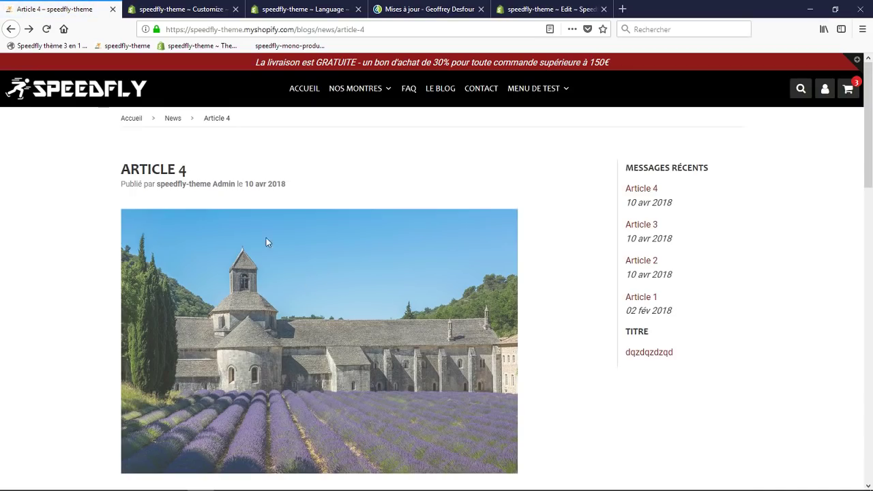
{"action": "left_click", "coordinate": [182, 6]}
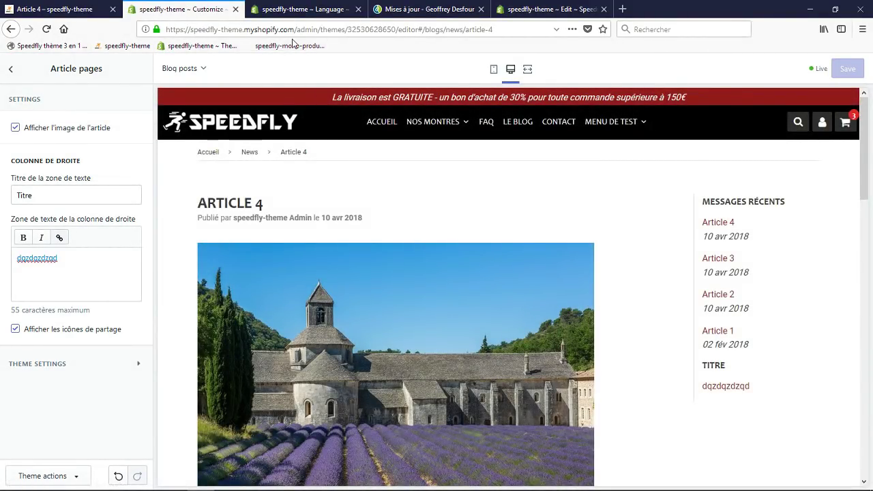
{"action": "left_click", "coordinate": [421, 10]}
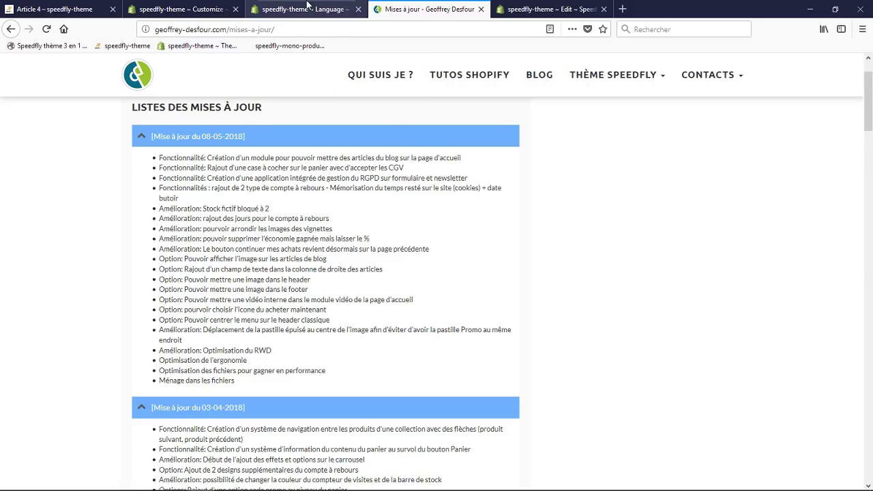
In the theme customizer, go to the home page and open the Header section settings.
{"action": "left_click", "coordinate": [219, 9]}
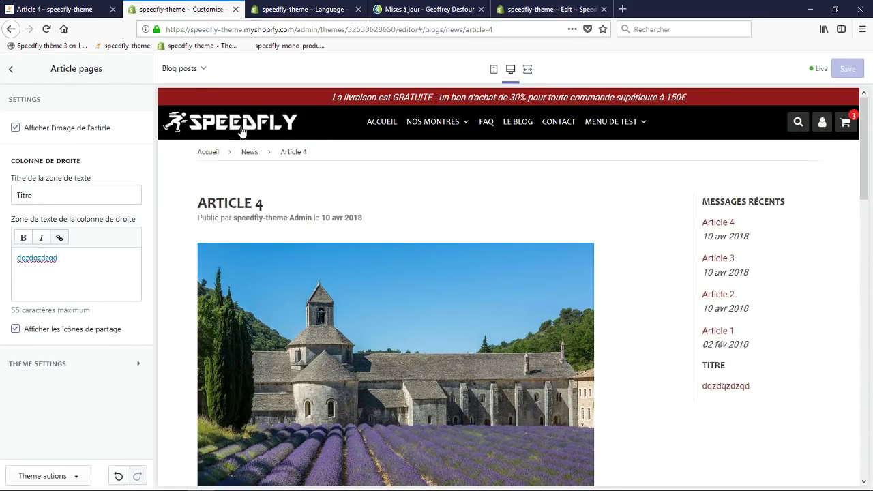
{"action": "left_click", "coordinate": [243, 122]}
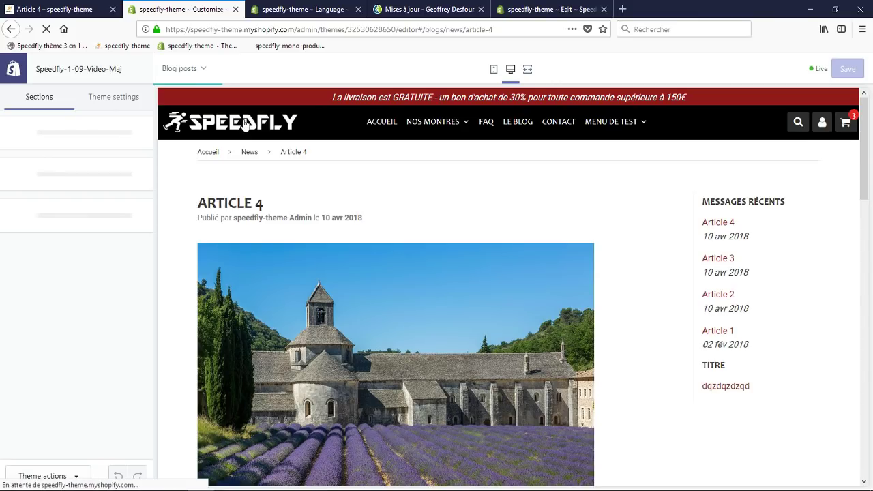
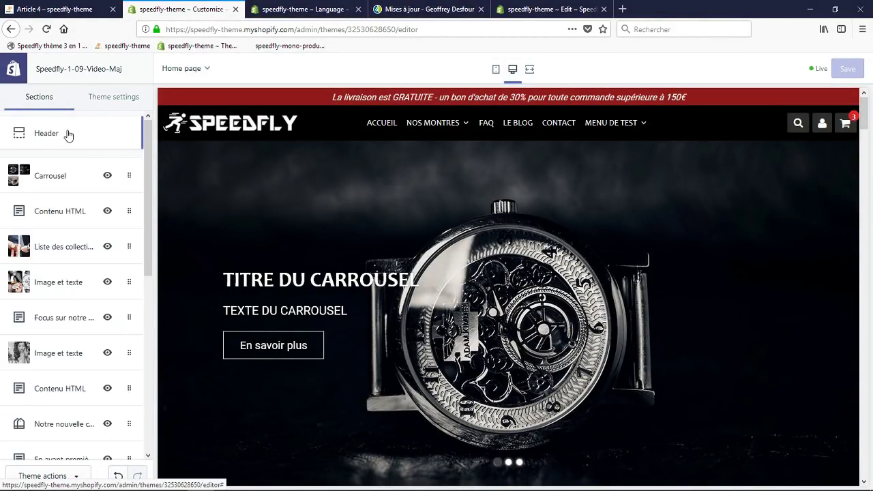
{"action": "left_click", "coordinate": [68, 134]}
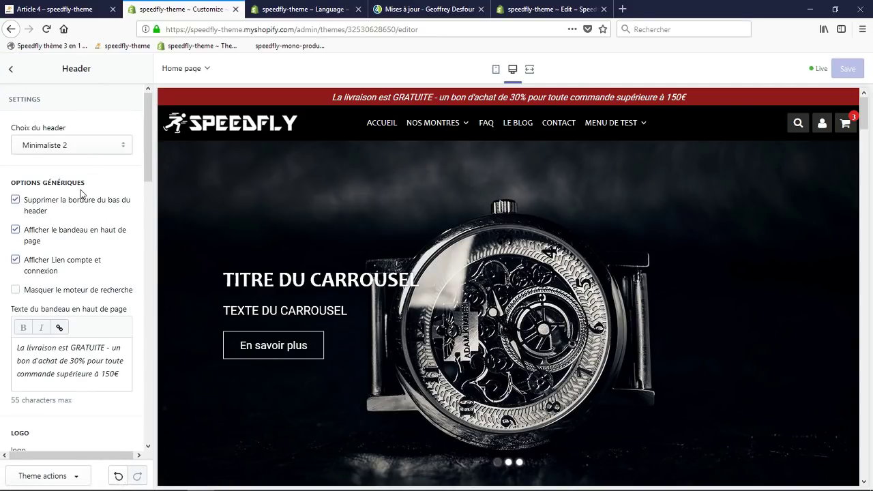
Set Choix du header to Classique 1 and save the theme changes.
{"action": "left_click", "coordinate": [62, 146]}
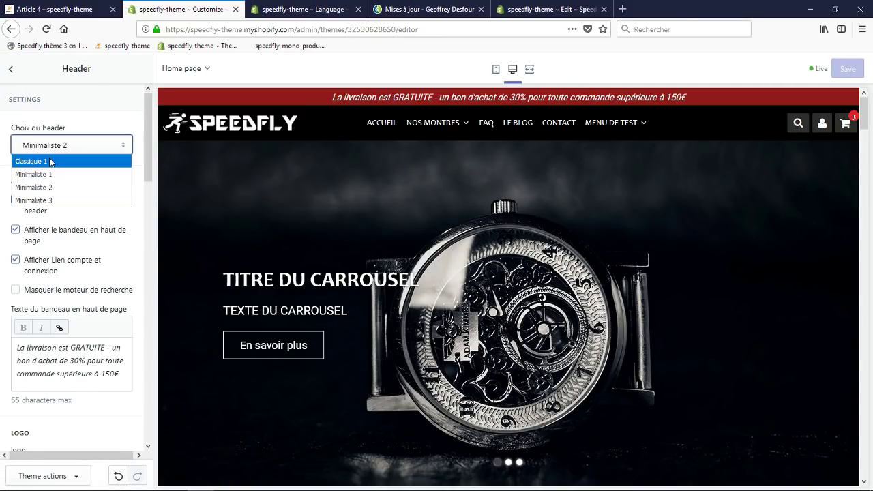
{"action": "left_click", "coordinate": [50, 161]}
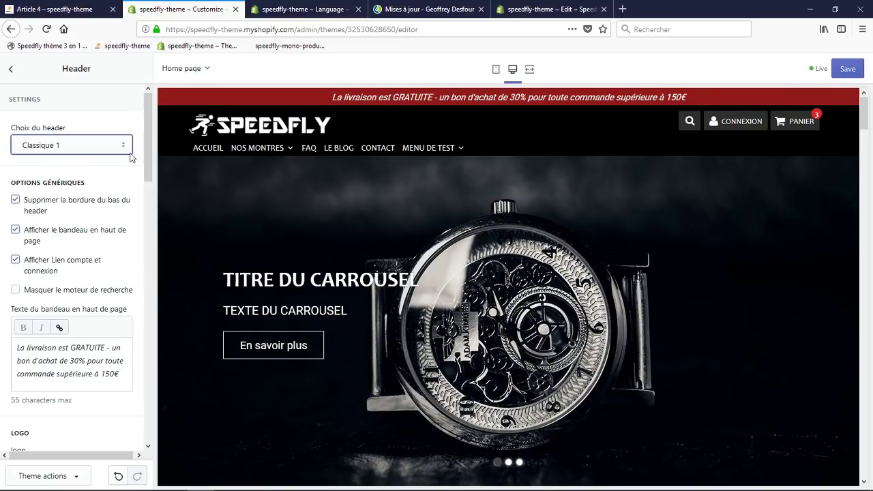
{"action": "left_click", "coordinate": [861, 70]}
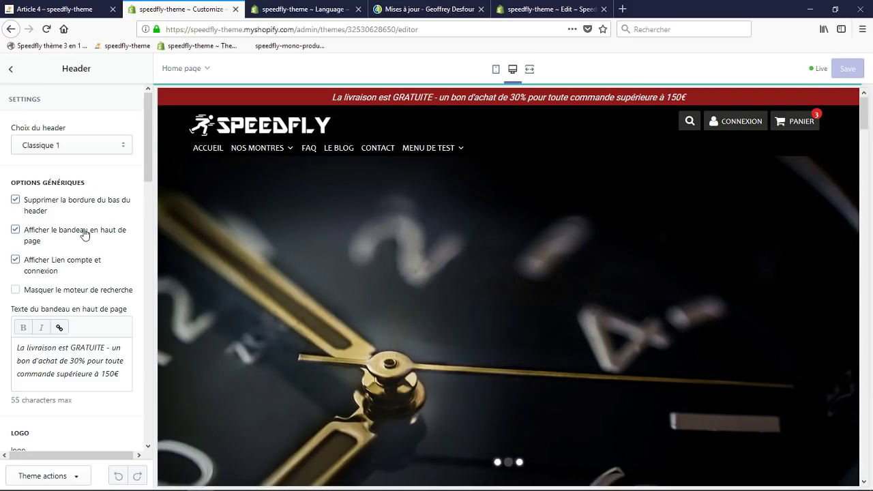
Choose the first phone-number banner in the image library as the image for the classic header.
{"action": "scroll", "coordinate": [86, 232], "scroll_direction": "down", "scroll_amount": 2}
{"action": "scroll", "coordinate": [64, 232], "scroll_direction": "down", "scroll_amount": 6}
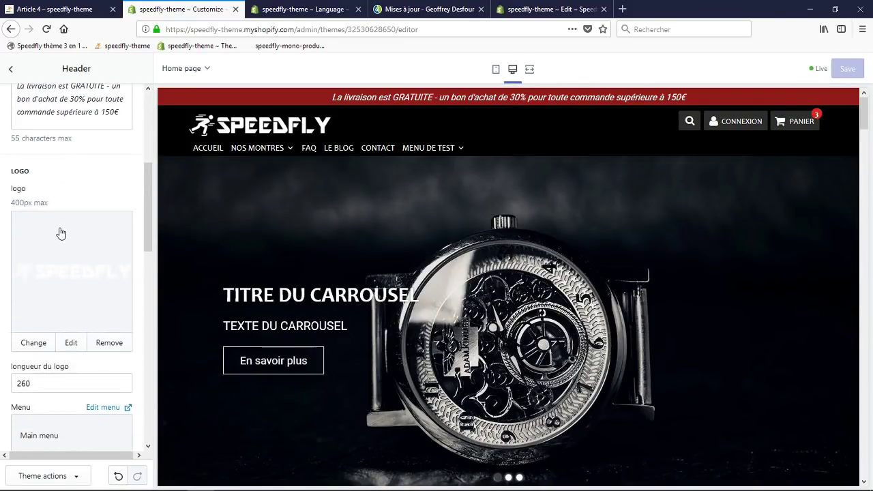
{"action": "scroll", "coordinate": [61, 231], "scroll_direction": "down", "scroll_amount": 5}
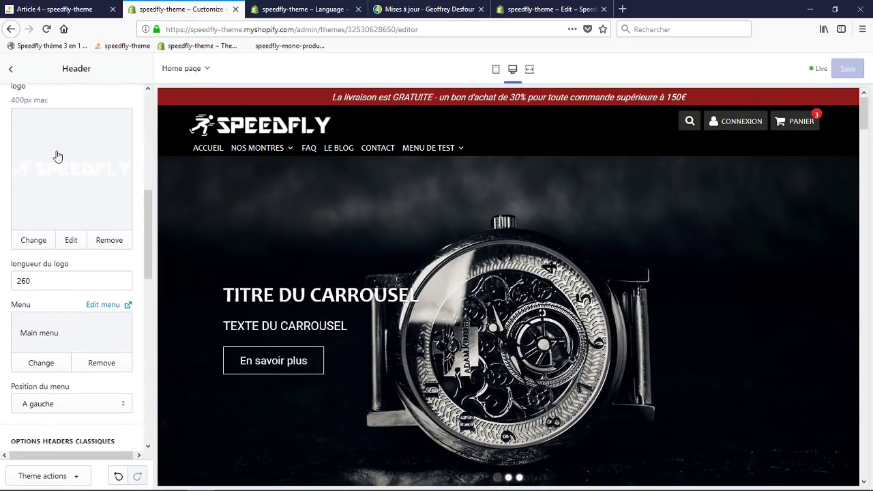
{"action": "scroll", "coordinate": [60, 161], "scroll_direction": "down", "scroll_amount": 9}
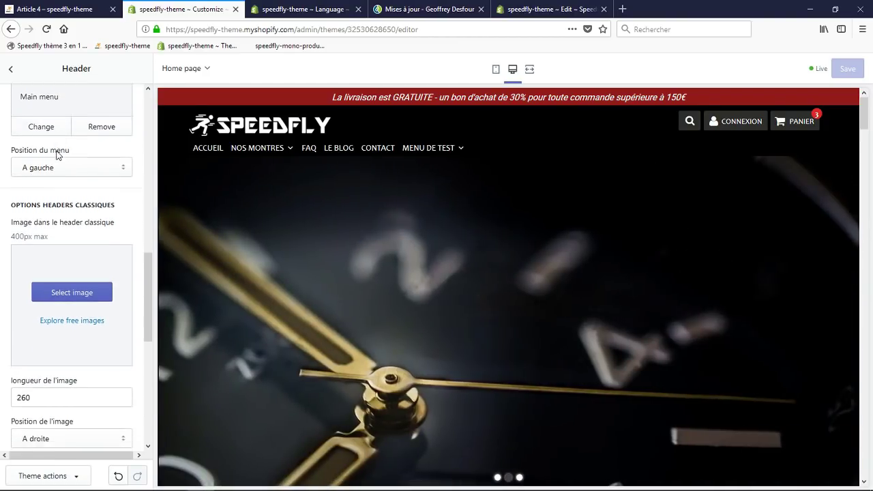
{"action": "scroll", "coordinate": [27, 157], "scroll_direction": "up", "scroll_amount": 2}
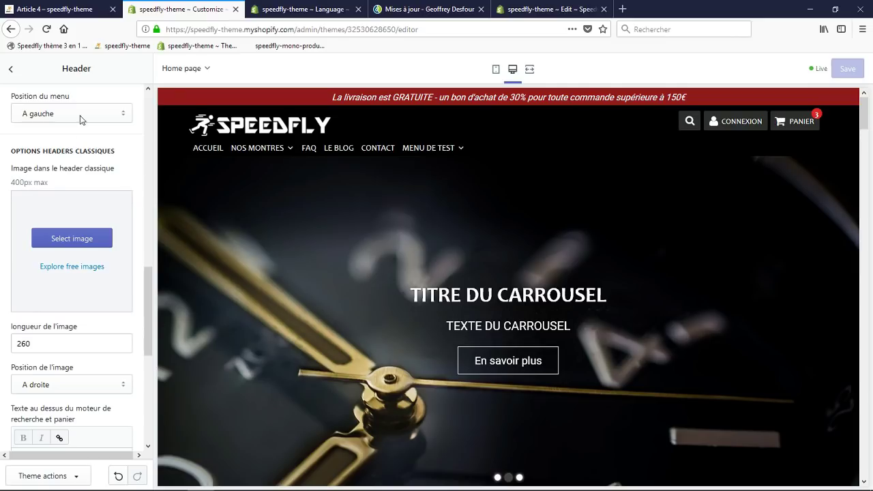
{"action": "scroll", "coordinate": [71, 130], "scroll_direction": "up", "scroll_amount": 6}
{"action": "scroll", "coordinate": [68, 251], "scroll_direction": "down", "scroll_amount": 6}
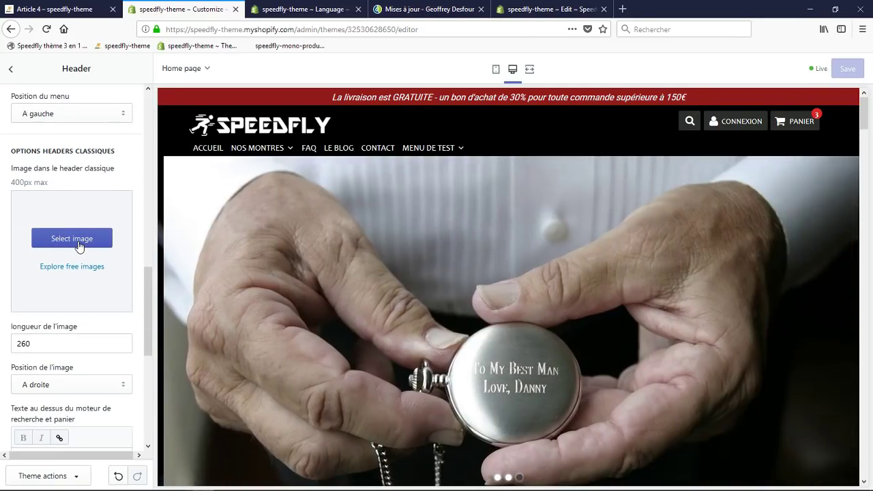
{"action": "left_click", "coordinate": [78, 241]}
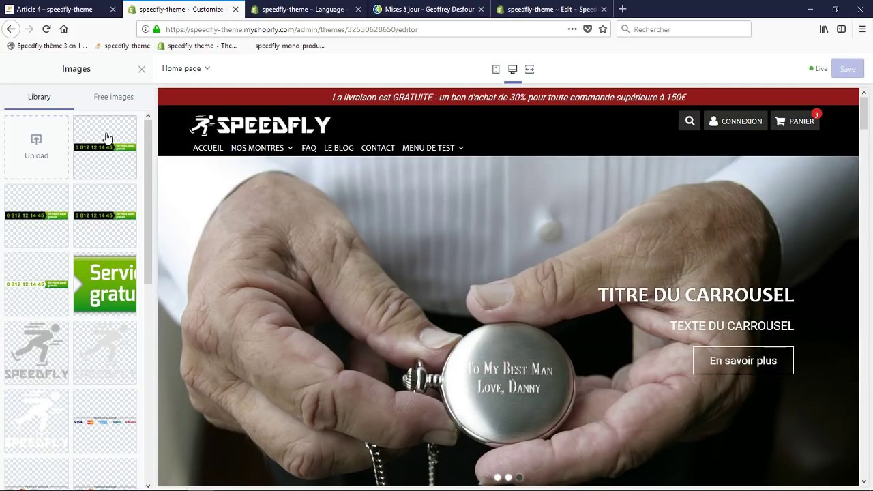
{"action": "left_click", "coordinate": [106, 139]}
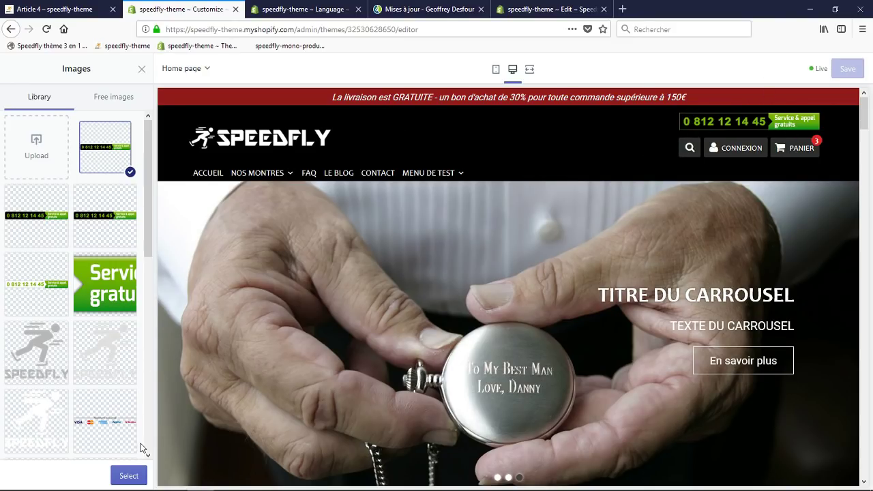
{"action": "left_click", "coordinate": [134, 477]}
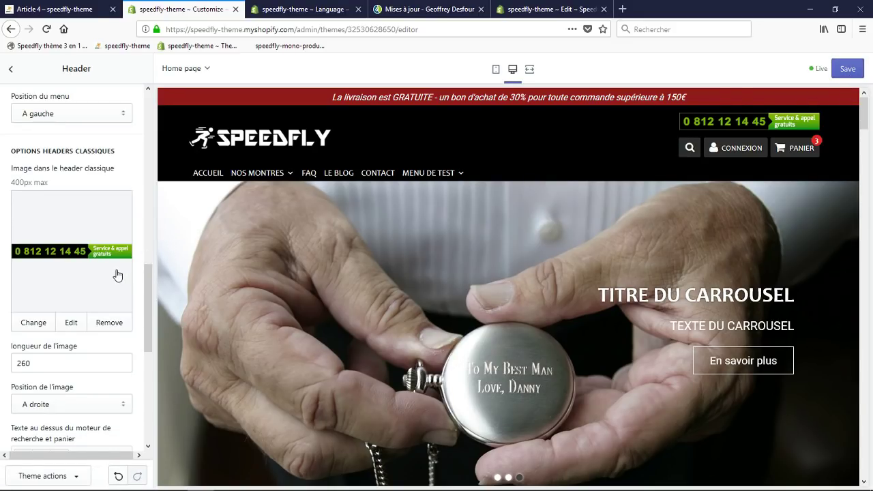
Set the classic header image's length to 100.
{"action": "scroll", "coordinate": [114, 277], "scroll_direction": "down", "scroll_amount": 2}
{"action": "scroll", "coordinate": [113, 275], "scroll_direction": "down", "scroll_amount": 2}
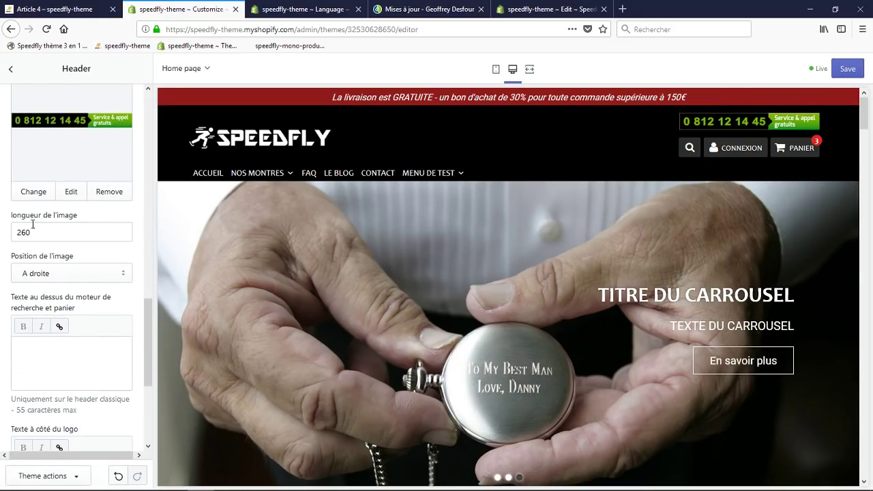
{"action": "left_click", "coordinate": [34, 233]}
{"action": "left_click_drag", "start_coordinate": [32, 233], "coordinate": [2, 233]}
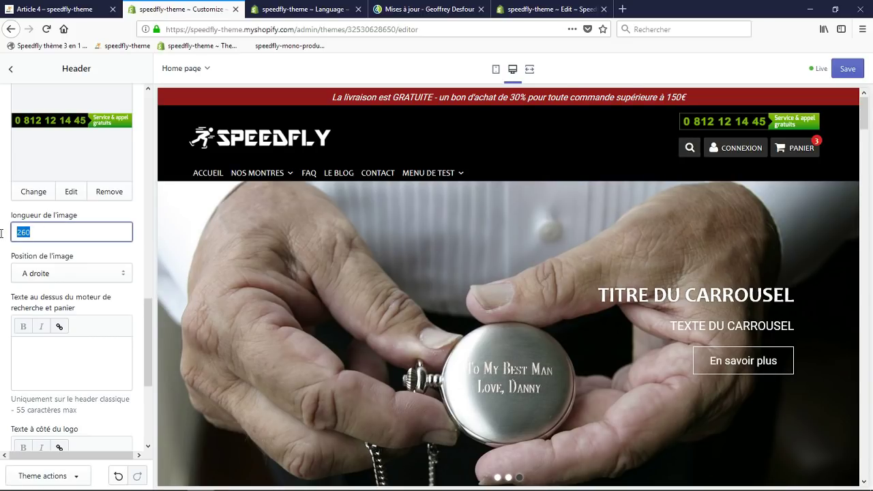
{"action": "type", "text": "100"}
{"action": "left_click", "coordinate": [1, 236]}
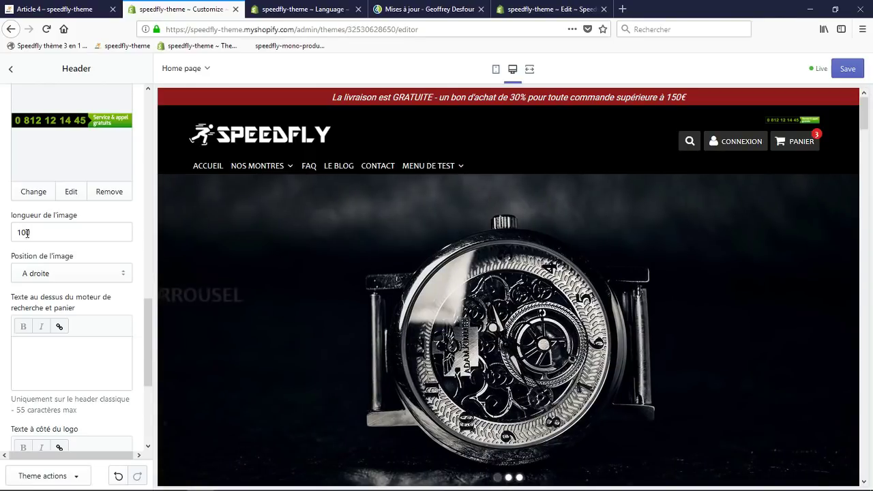
Try a length of 160 for the classic header image, and set it back to 260.
{"action": "left_click_drag", "start_coordinate": [35, 232], "coordinate": [6, 233]}
{"action": "type", "text": "160"}
{"action": "left_click", "coordinate": [3, 234]}
{"action": "left_click_drag", "start_coordinate": [36, 232], "coordinate": [7, 232]}
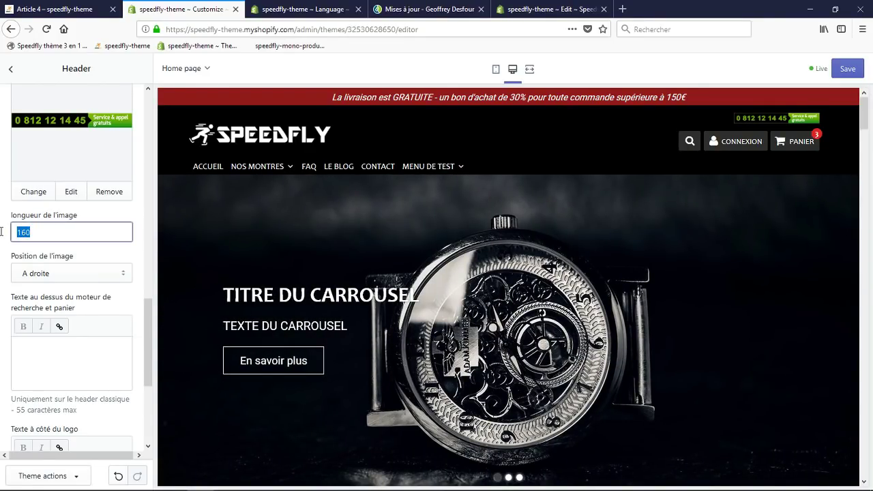
{"action": "type", "text": "260"}
{"action": "left_click", "coordinate": [619, 179]}
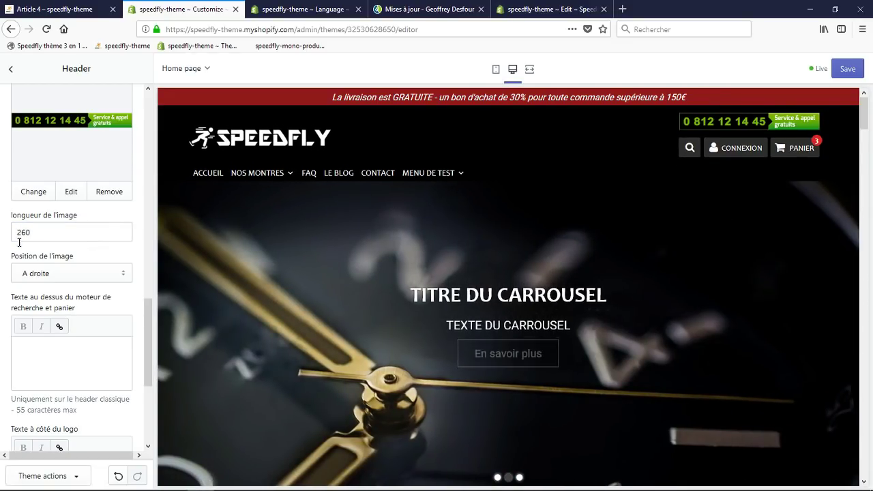
Try the header image position Au centre and switch it back to A droite.
{"action": "left_click", "coordinate": [51, 272]}
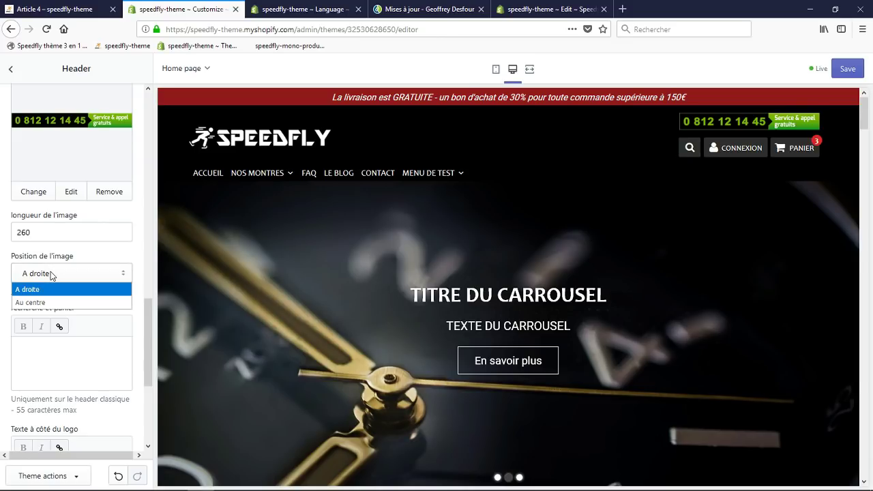
{"action": "left_click", "coordinate": [31, 303]}
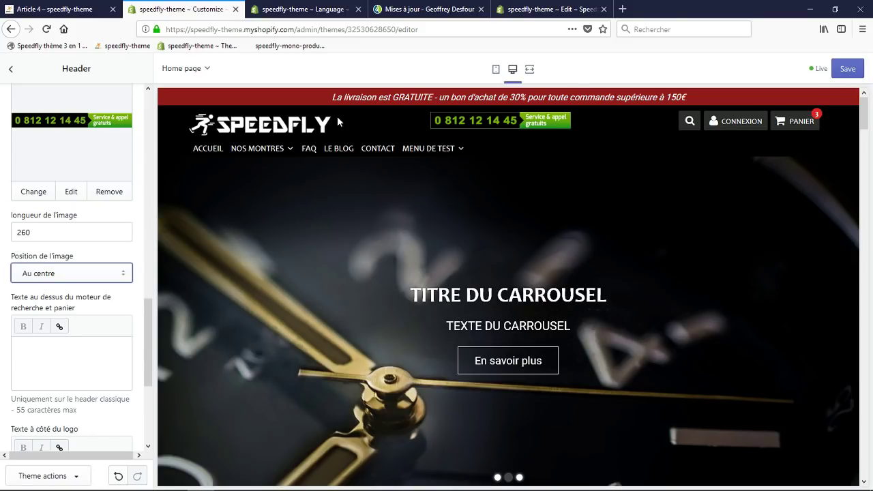
{"action": "left_click", "coordinate": [83, 278]}
{"action": "left_click", "coordinate": [59, 295]}
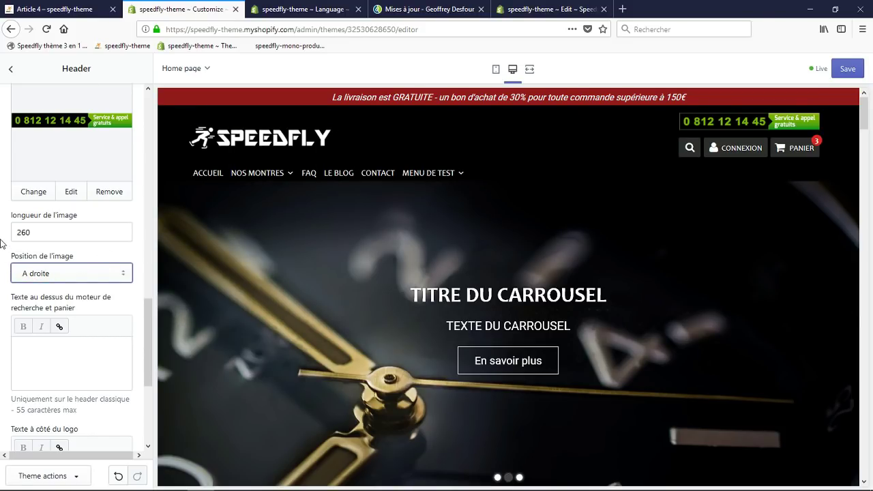
{"action": "scroll", "coordinate": [73, 308], "scroll_direction": "down", "scroll_amount": 4}
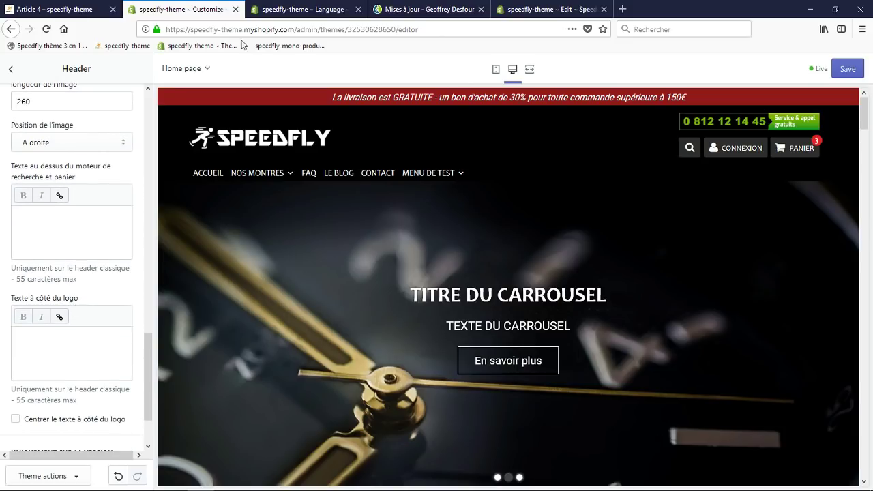
Consult the update list, examine the footer of Article 4 on the storefront, and return to the update list.
{"action": "left_click", "coordinate": [429, 9]}
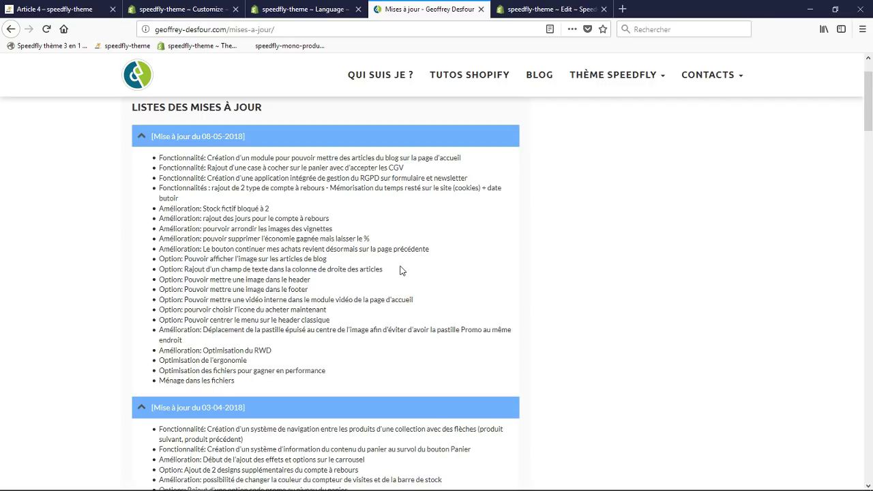
{"action": "left_click", "coordinate": [55, 9]}
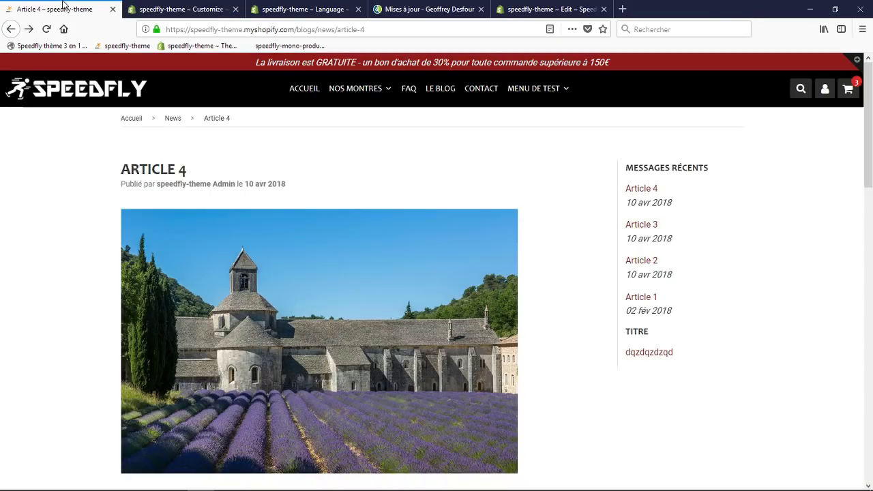
{"action": "scroll", "coordinate": [307, 239], "scroll_direction": "down", "scroll_amount": 4}
{"action": "scroll", "coordinate": [307, 238], "scroll_direction": "down", "scroll_amount": 10}
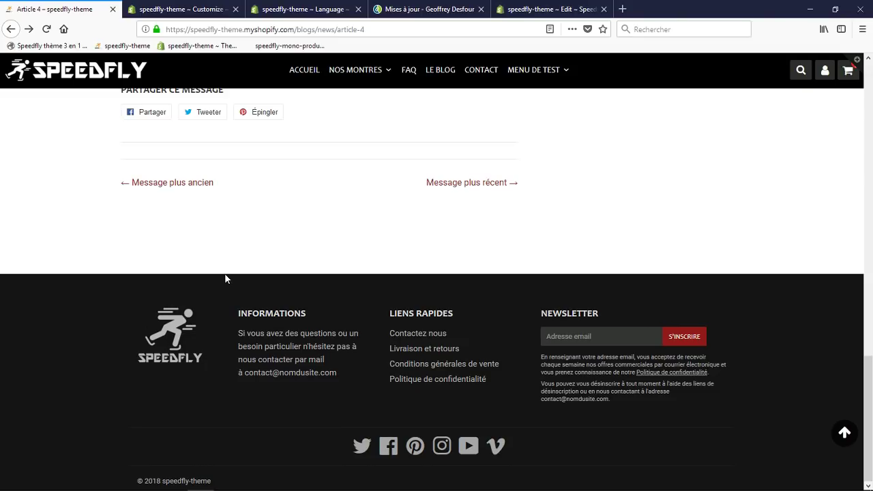
{"action": "left_click", "coordinate": [307, 8]}
{"action": "left_click", "coordinate": [406, 10]}
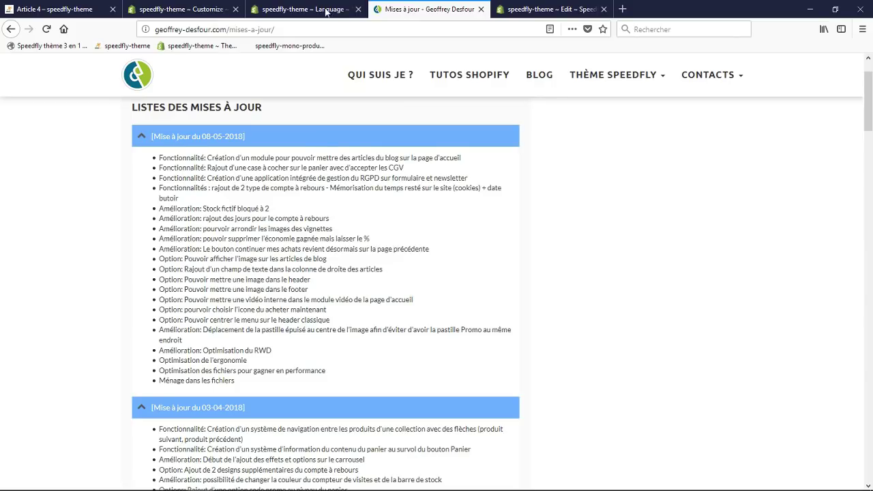
In the theme customizer, open the Footer section and expand its Image Logo block to view the image settings.
{"action": "left_click", "coordinate": [215, 10]}
{"action": "left_click", "coordinate": [14, 71]}
{"action": "scroll", "coordinate": [86, 288], "scroll_direction": "down", "scroll_amount": 5}
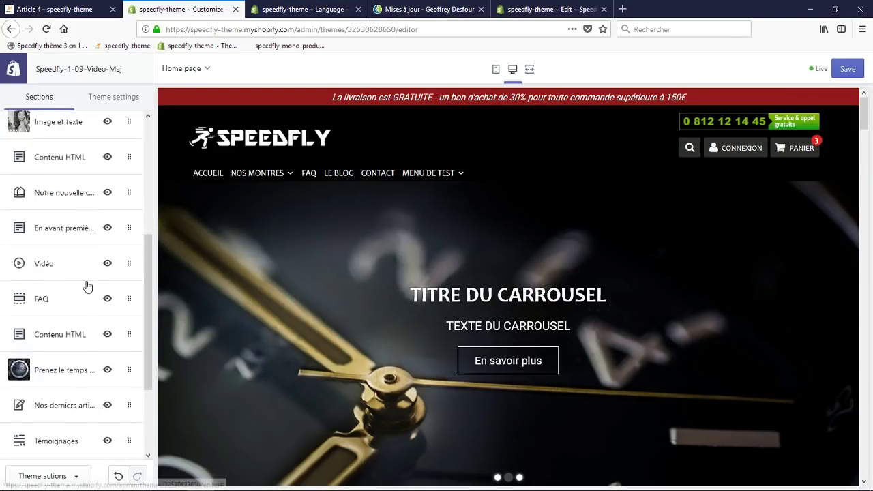
{"action": "left_click", "coordinate": [56, 431]}
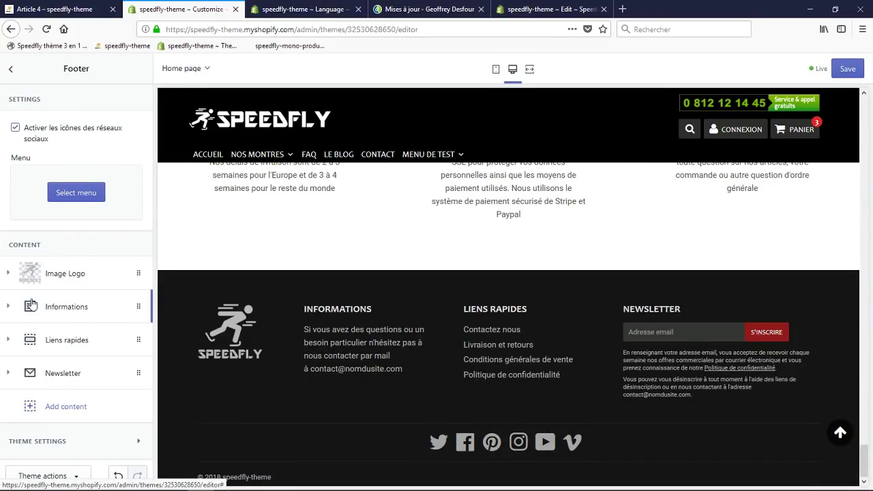
{"action": "left_click", "coordinate": [8, 275]}
{"action": "scroll", "coordinate": [86, 288], "scroll_direction": "down", "scroll_amount": 2}
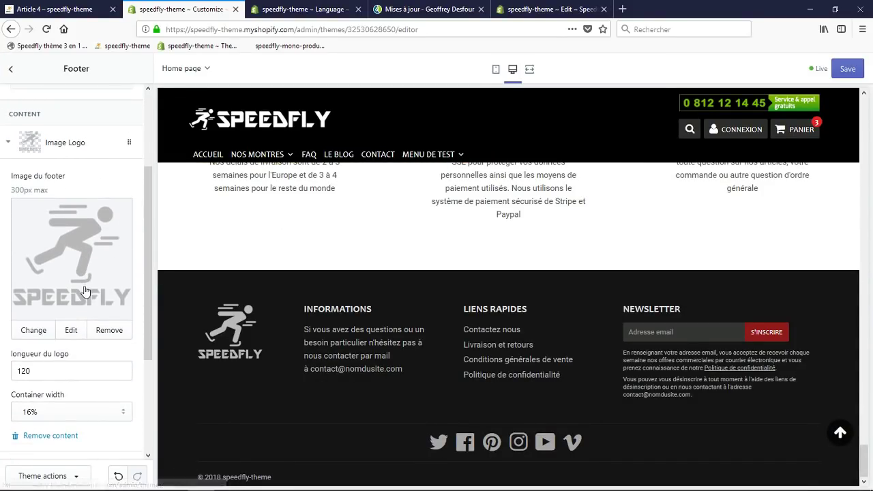
{"action": "scroll", "coordinate": [44, 238], "scroll_direction": "down", "scroll_amount": 2}
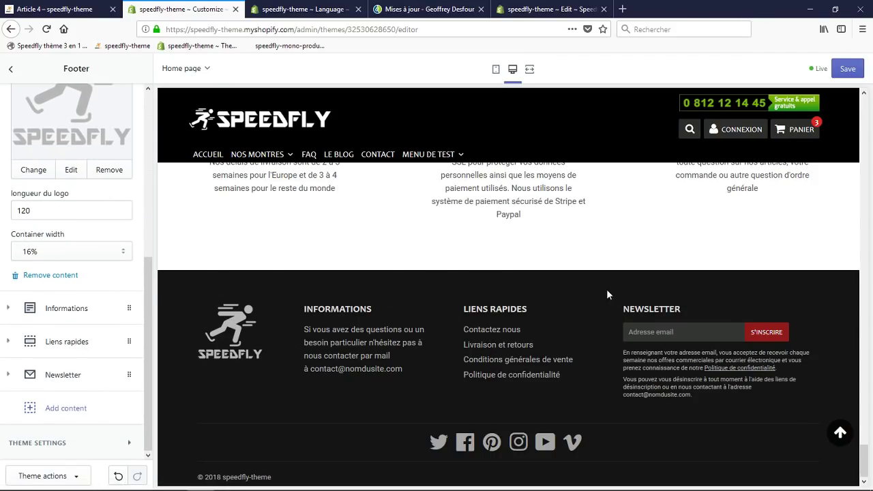
Open the choice of content types that can be added to the footer, and save the theme changes.
{"action": "left_click", "coordinate": [73, 415]}
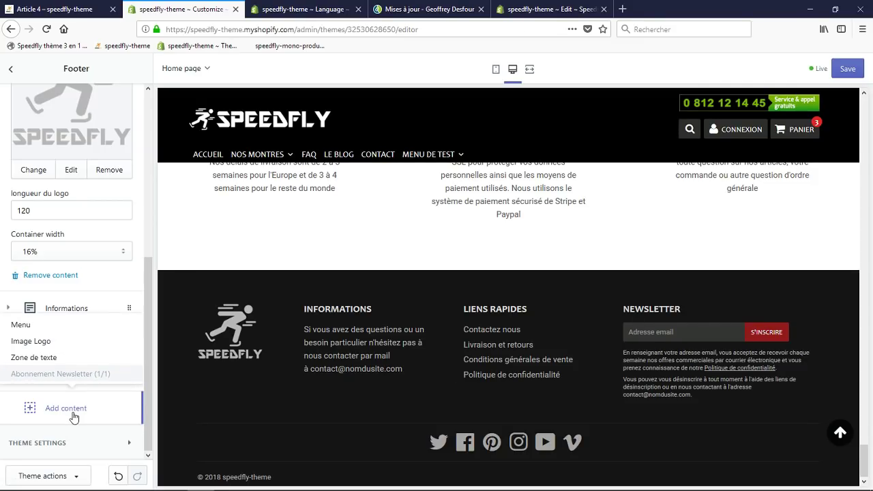
{"action": "left_click", "coordinate": [40, 360]}
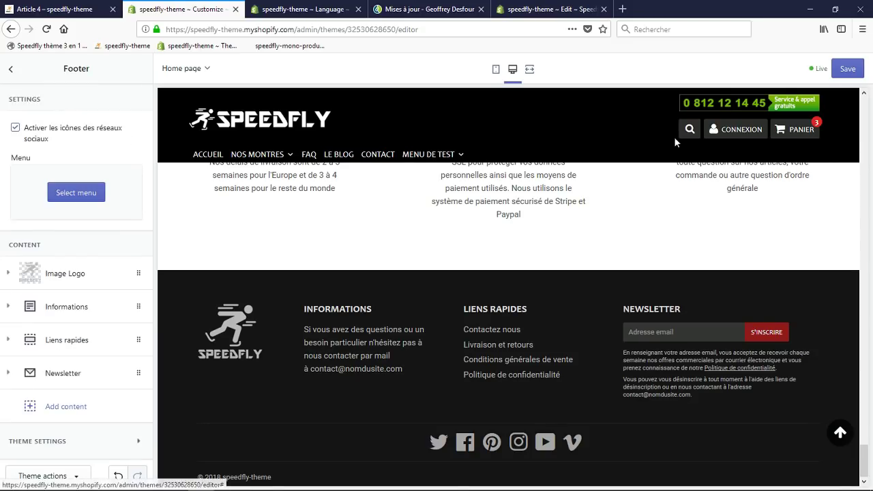
{"action": "left_click", "coordinate": [848, 69]}
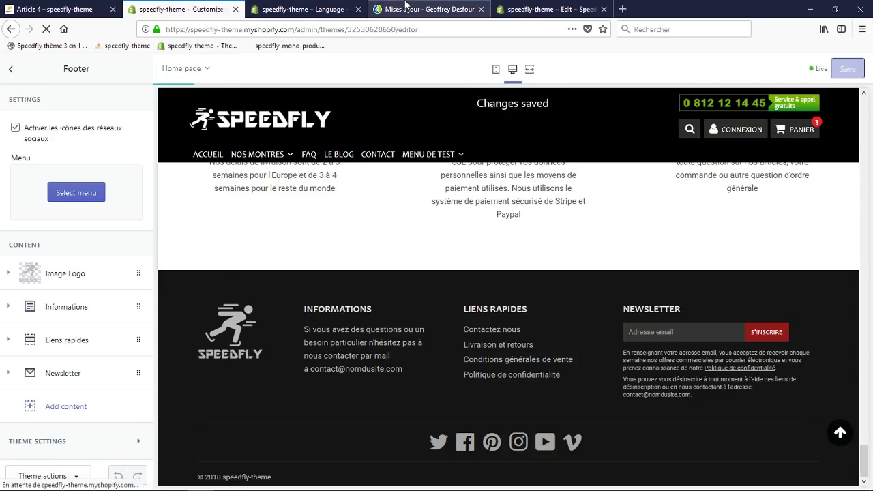
Check the update list for the next option and return to the theme customizer.
{"action": "left_click", "coordinate": [408, 8]}
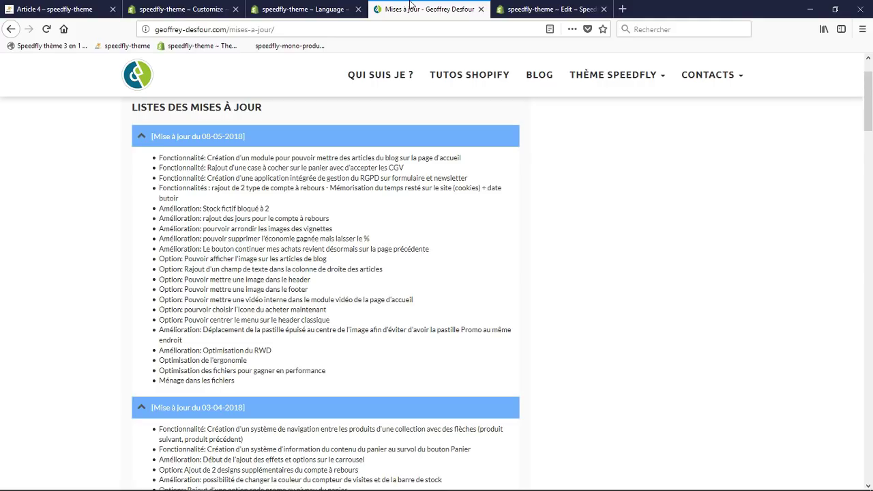
{"action": "left_click", "coordinate": [304, 9]}
{"action": "left_click", "coordinate": [191, 8]}
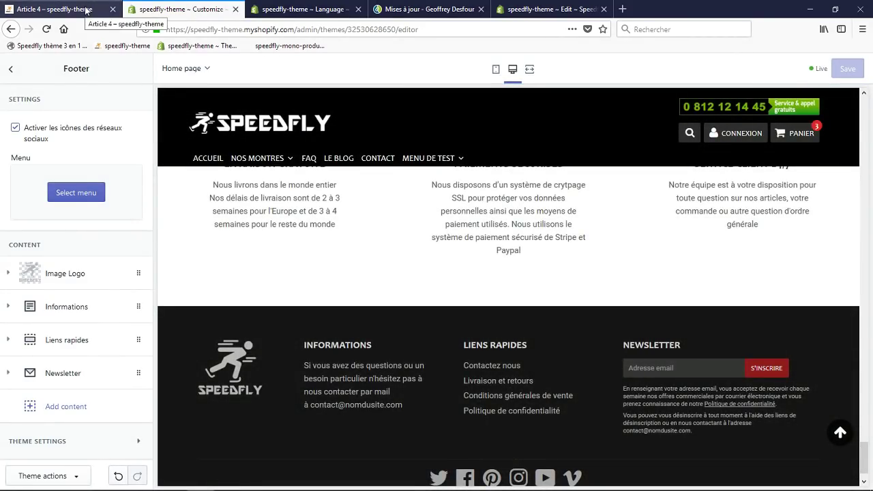
{"action": "left_click", "coordinate": [86, 10]}
{"action": "left_click", "coordinate": [184, 9]}
Leave the Footer settings and add a Vidéo section to the home page.
{"action": "left_click", "coordinate": [11, 69]}
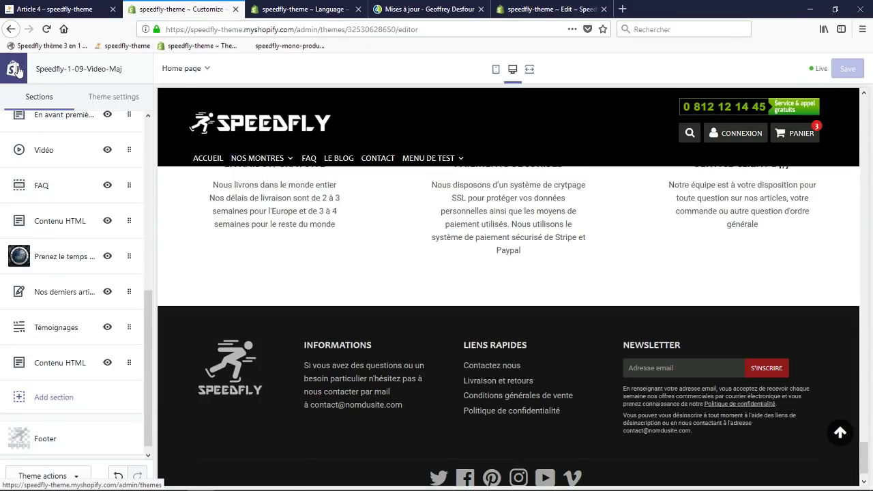
{"action": "scroll", "coordinate": [73, 275], "scroll_direction": "up", "scroll_amount": 2}
{"action": "scroll", "coordinate": [72, 287], "scroll_direction": "up", "scroll_amount": 1}
{"action": "scroll", "coordinate": [70, 293], "scroll_direction": "down", "scroll_amount": 5}
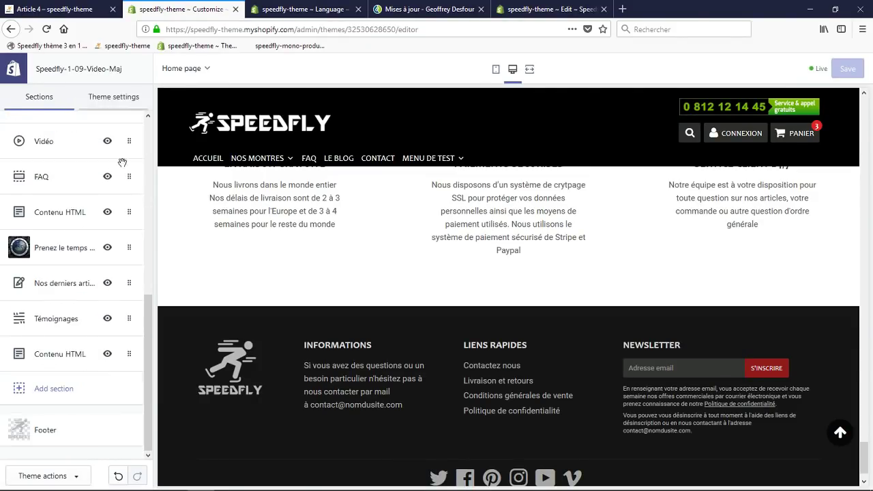
{"action": "left_click", "coordinate": [68, 400]}
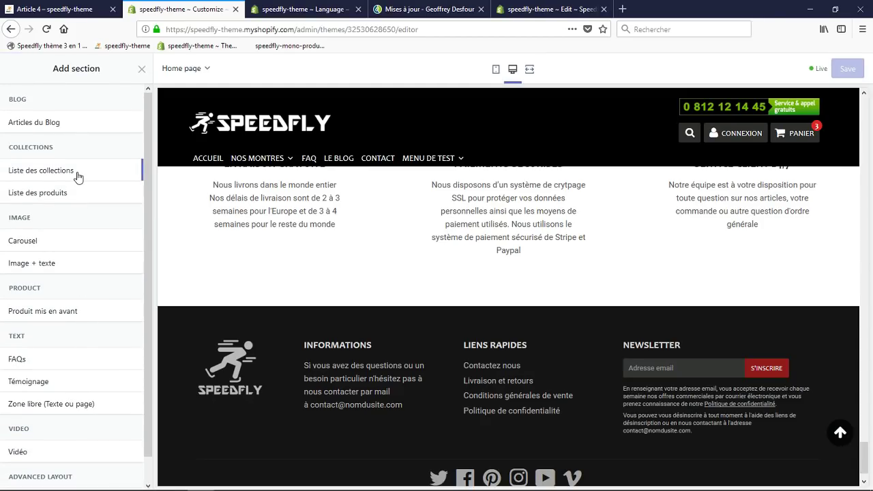
{"action": "scroll", "coordinate": [92, 269], "scroll_direction": "down", "scroll_amount": 1}
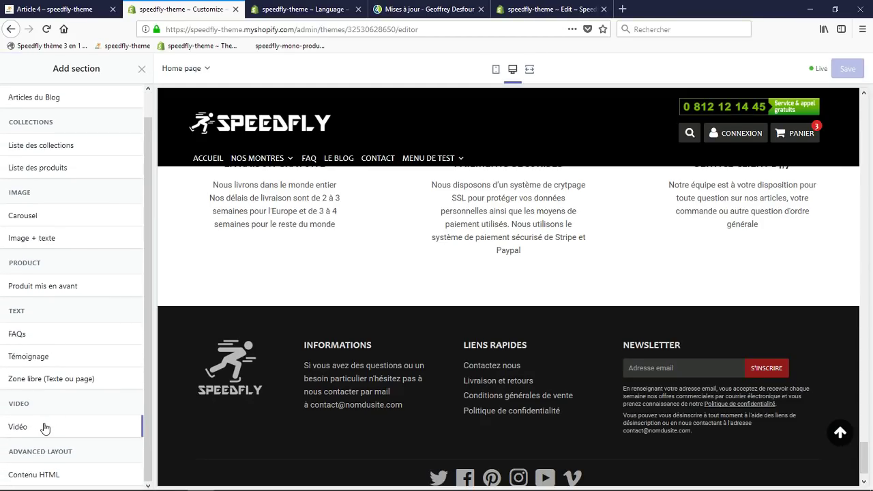
{"action": "mouse_move", "coordinate": [38, 427]}
{"action": "left_click", "coordinate": [124, 426]}
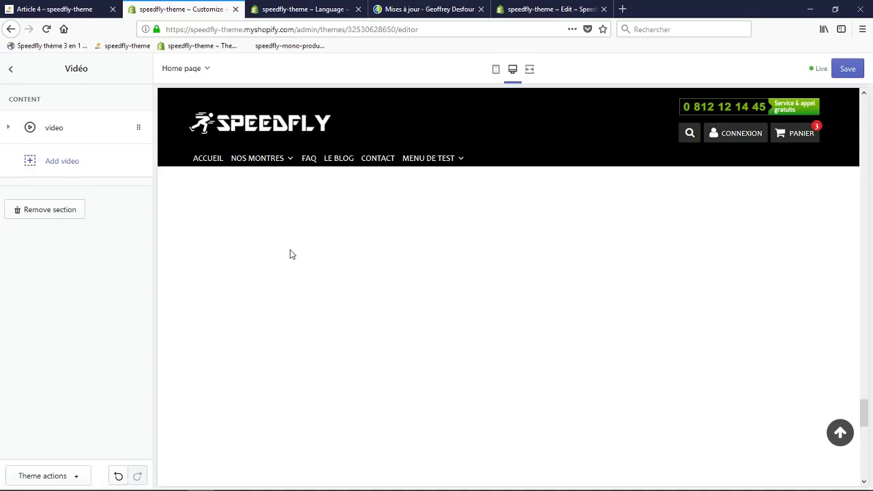
Expand the new section's video block, and copy the URL of 563399566.mp4 from the store's Files settings.
{"action": "left_click", "coordinate": [64, 128]}
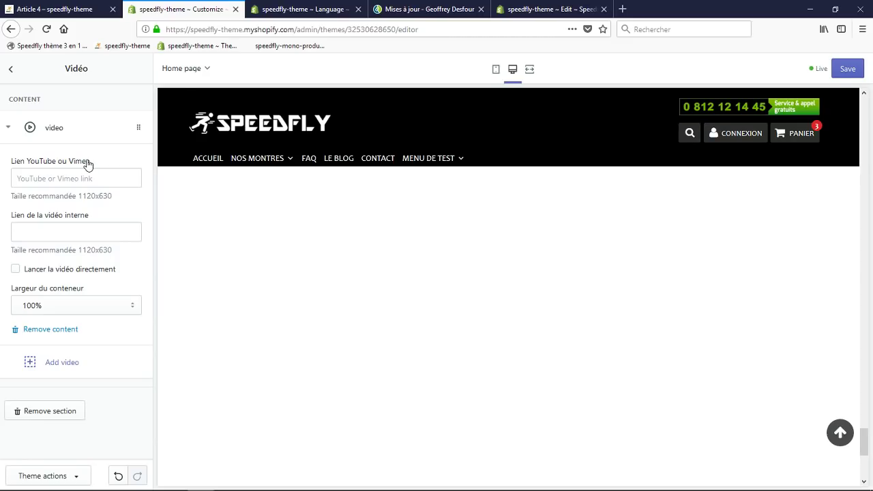
{"action": "left_click", "coordinate": [89, 234]}
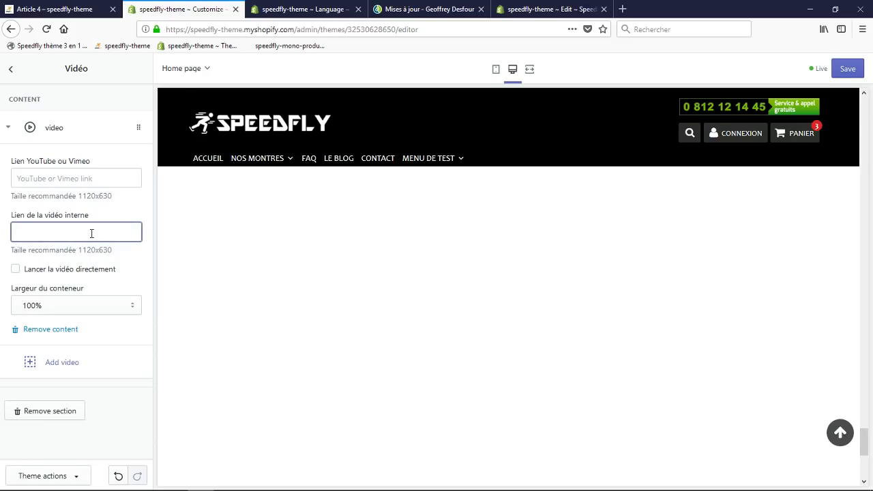
{"action": "left_click", "coordinate": [2, 198]}
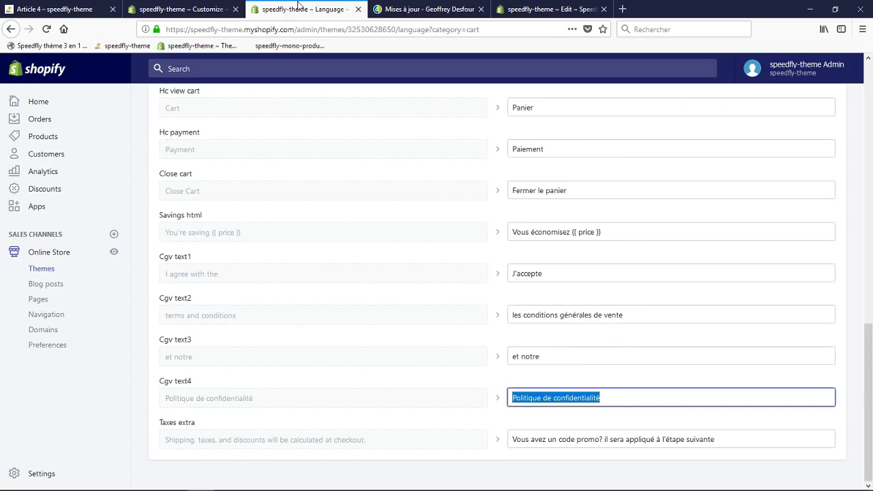
{"action": "left_click", "coordinate": [300, 9]}
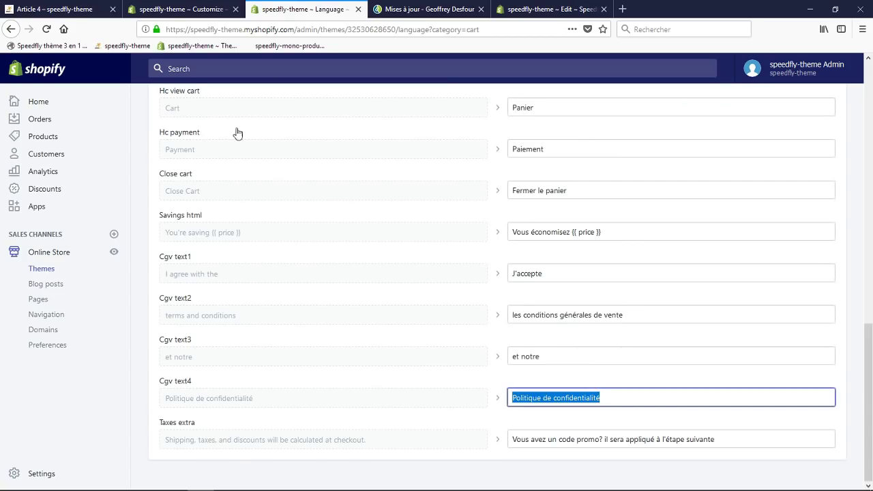
{"action": "left_click", "coordinate": [46, 476]}
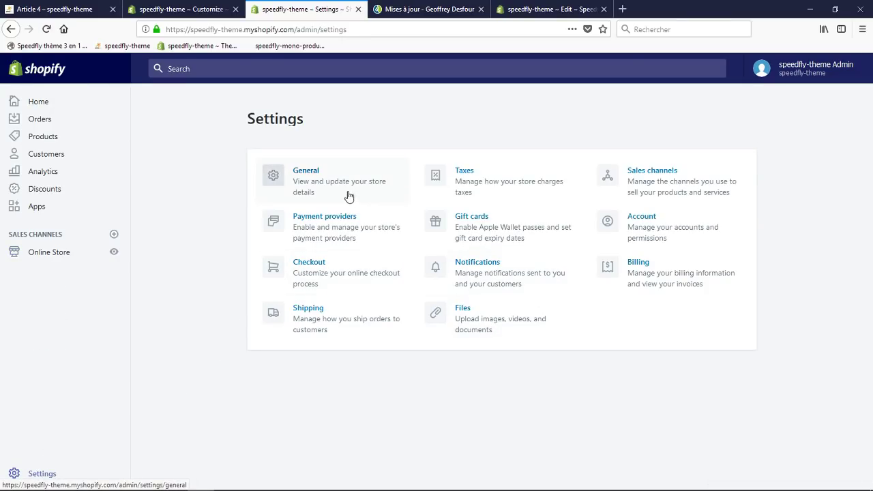
{"action": "left_click", "coordinate": [490, 323]}
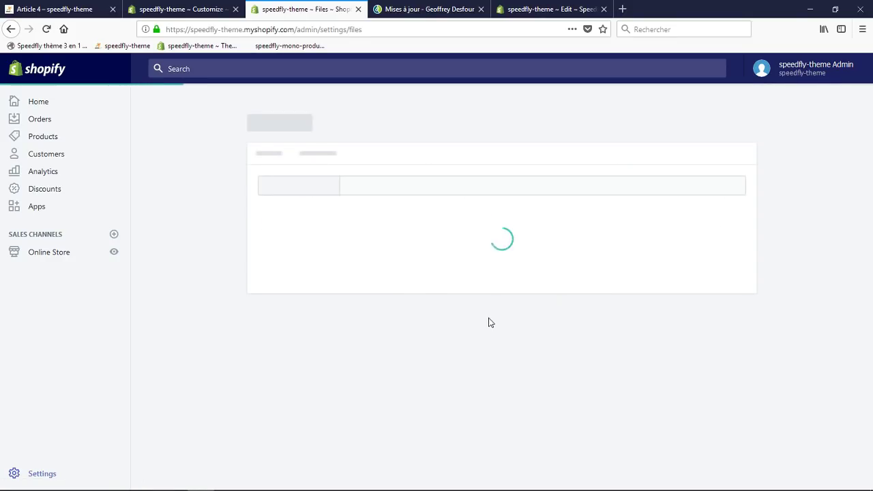
{"action": "scroll", "coordinate": [447, 335], "scroll_direction": "down", "scroll_amount": 3}
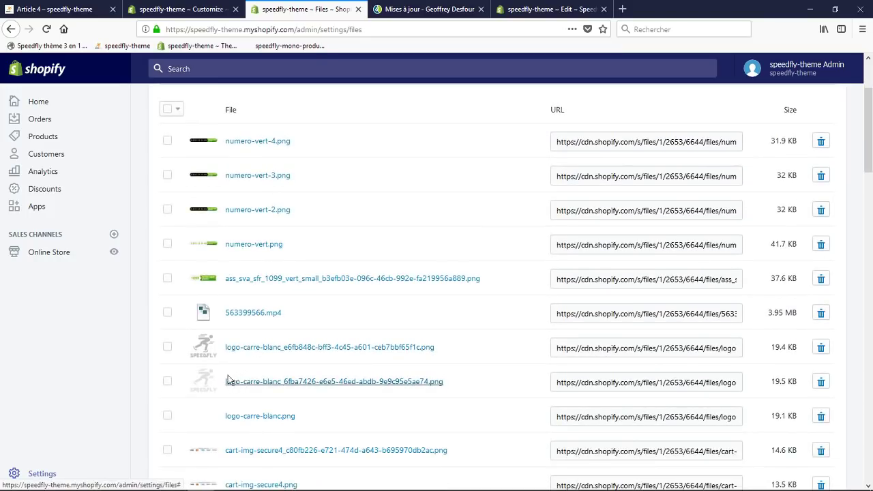
{"action": "left_click", "coordinate": [606, 313]}
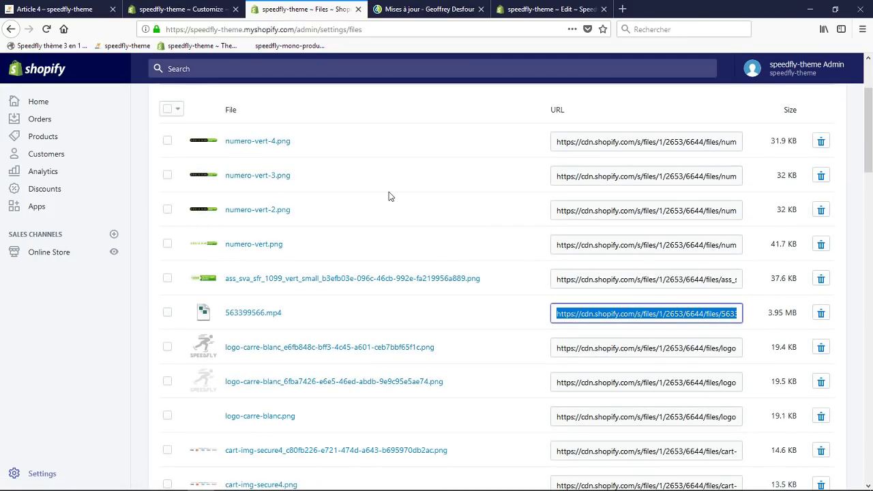
In the theme customizer, paste the copied URL as the video block's Lien de la vidéo interne and save the theme.
{"action": "left_click", "coordinate": [188, 10]}
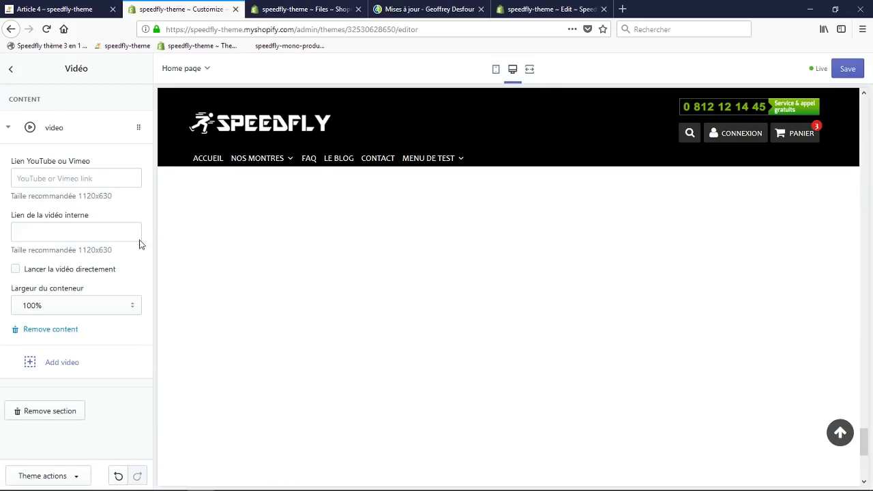
{"action": "left_click", "coordinate": [46, 239]}
{"action": "key", "text": "ctrl+v"}
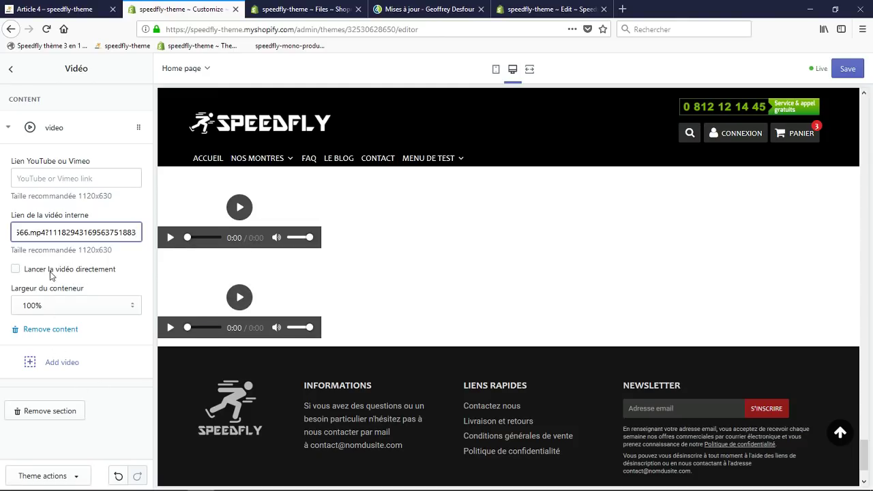
{"action": "key", "text": "ctrl+s"}
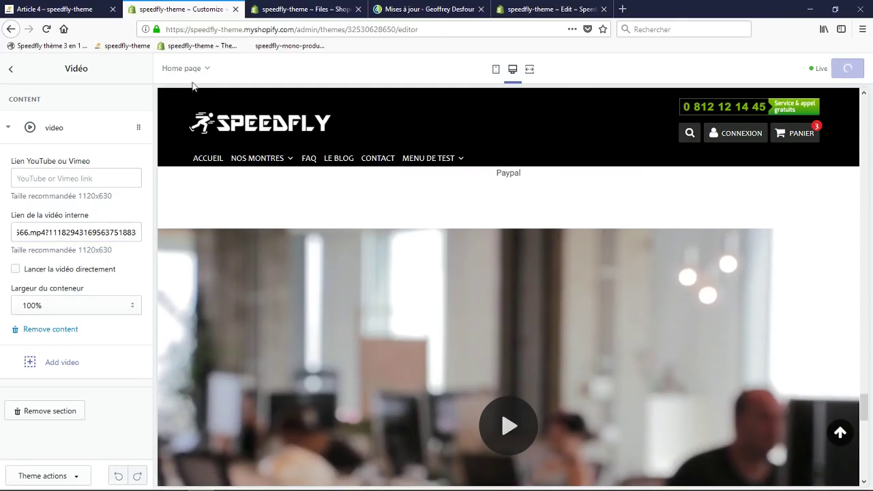
Open the storefront home page, play the new video above the footer, and pause it.
{"action": "left_click", "coordinate": [81, 13]}
{"action": "left_click", "coordinate": [257, 29]}
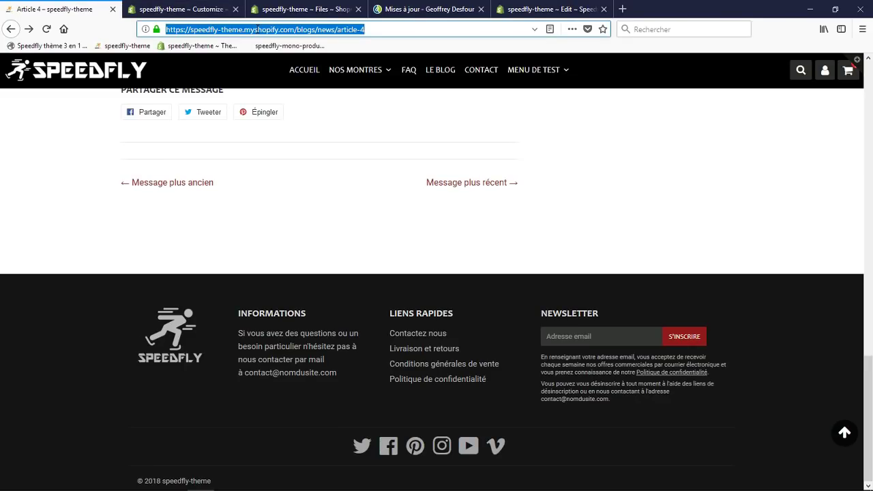
{"action": "left_click", "coordinate": [48, 46]}
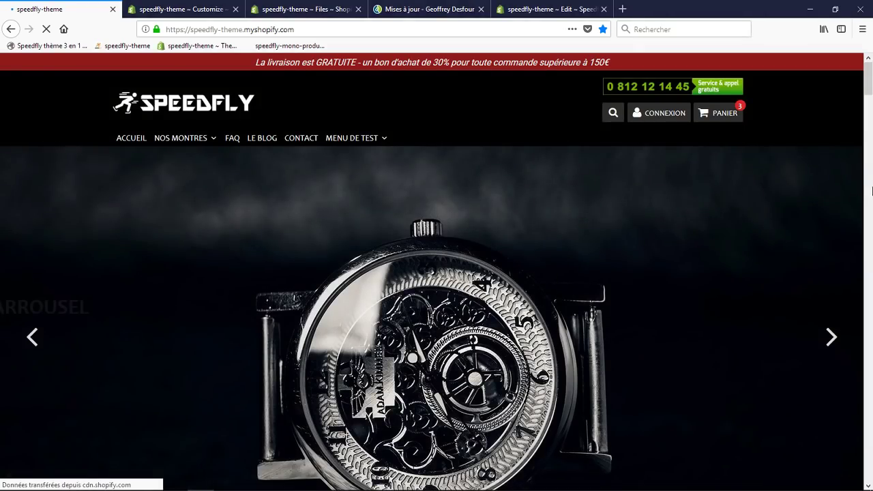
{"action": "left_click_drag", "start_coordinate": [870, 92], "coordinate": [870, 457]}
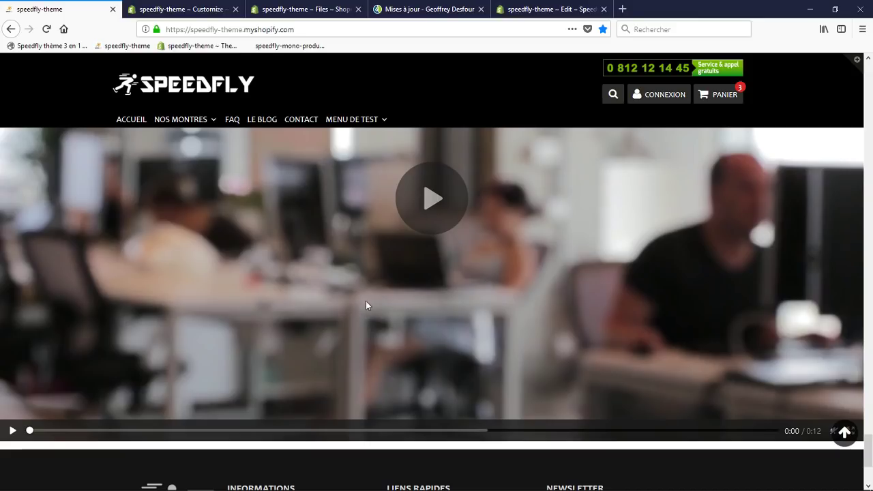
{"action": "scroll", "coordinate": [460, 232], "scroll_direction": "up", "scroll_amount": 2}
{"action": "left_click", "coordinate": [434, 264]}
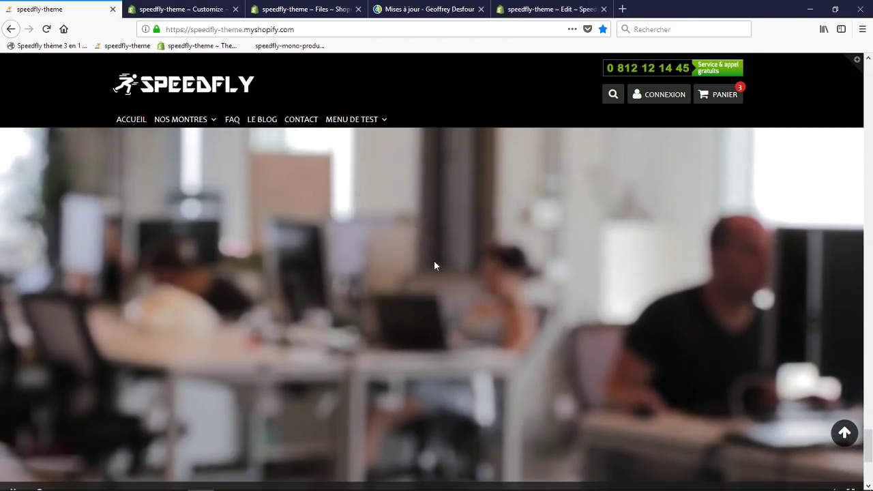
{"action": "scroll", "coordinate": [430, 279], "scroll_direction": "down", "scroll_amount": 3}
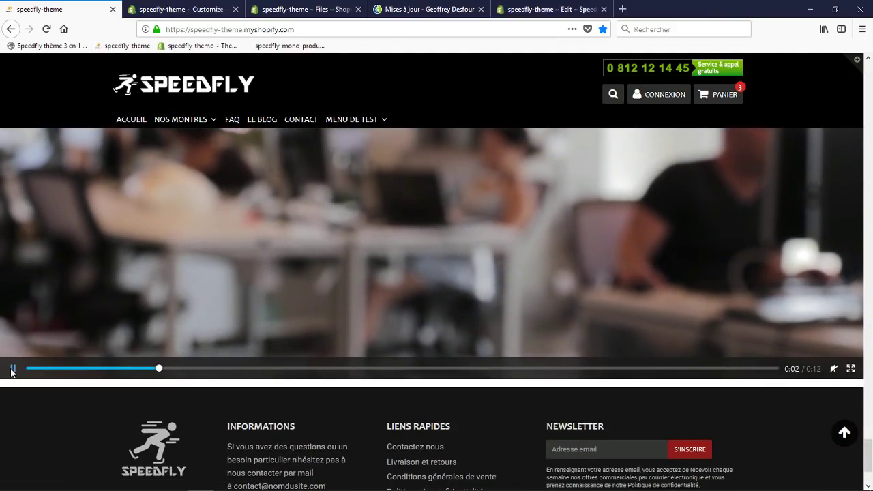
{"action": "left_click", "coordinate": [13, 368]}
{"action": "scroll", "coordinate": [348, 305], "scroll_direction": "up", "scroll_amount": 3}
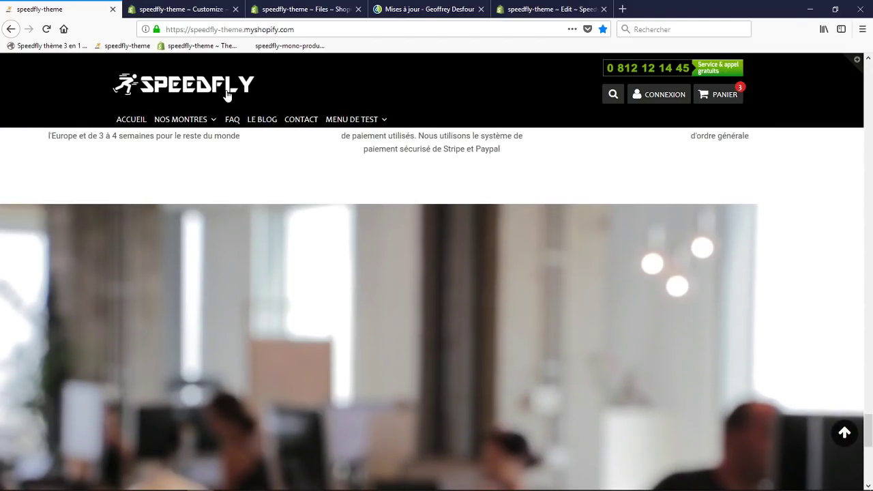
In the theme customizer, enable Lancer la vidéo directement for the video block, set Largeur du conteneur to 50%, and save.
{"action": "left_click", "coordinate": [198, 10]}
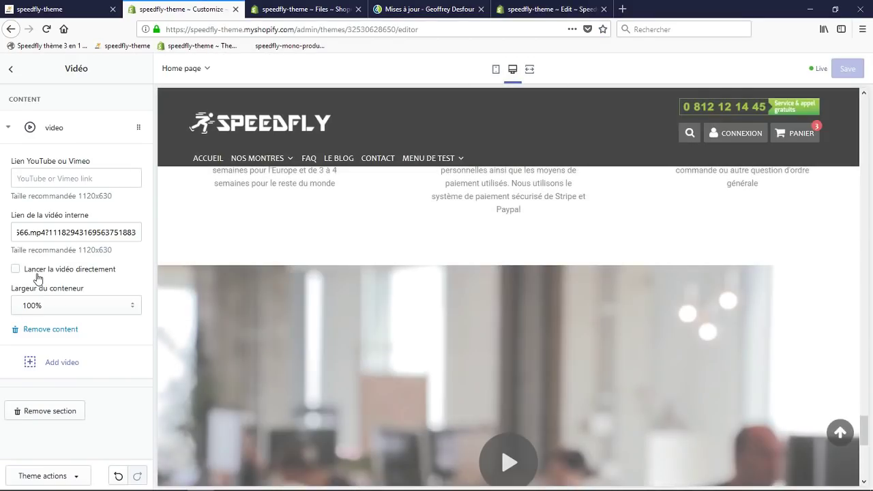
{"action": "left_click", "coordinate": [34, 270]}
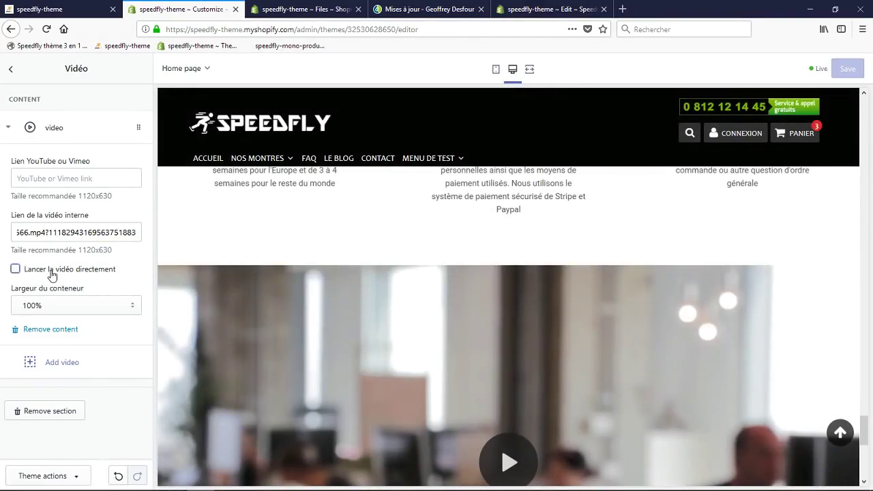
{"action": "left_click", "coordinate": [57, 305]}
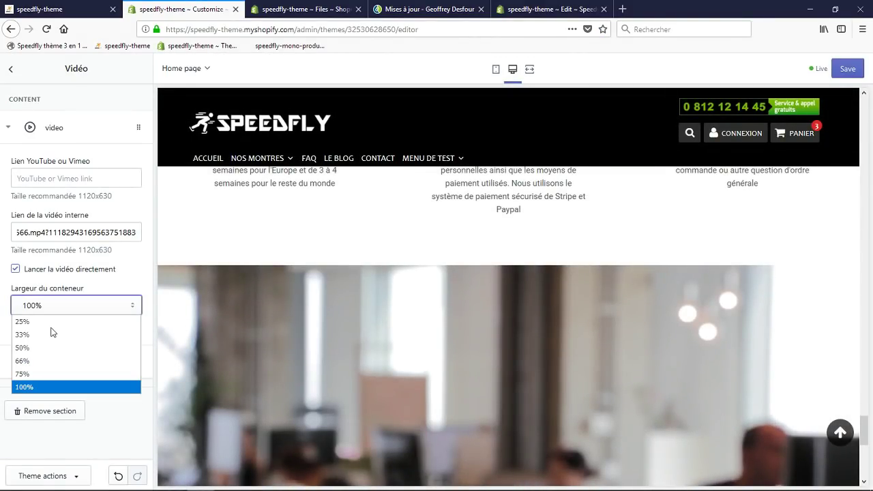
{"action": "left_click", "coordinate": [41, 344]}
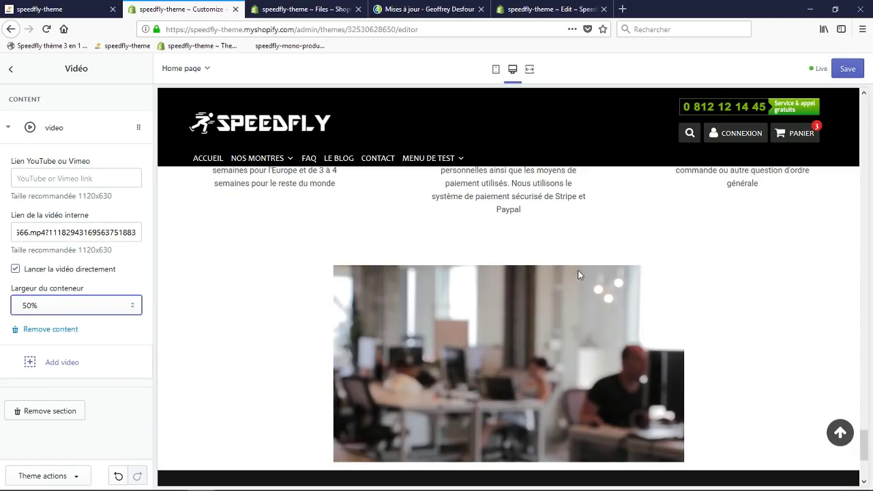
{"action": "key", "text": "ctrl+s"}
Reload the storefront home page and examine the video's width and automatic playback above the footer.
{"action": "left_click", "coordinate": [84, 8]}
{"action": "left_click", "coordinate": [227, 30]}
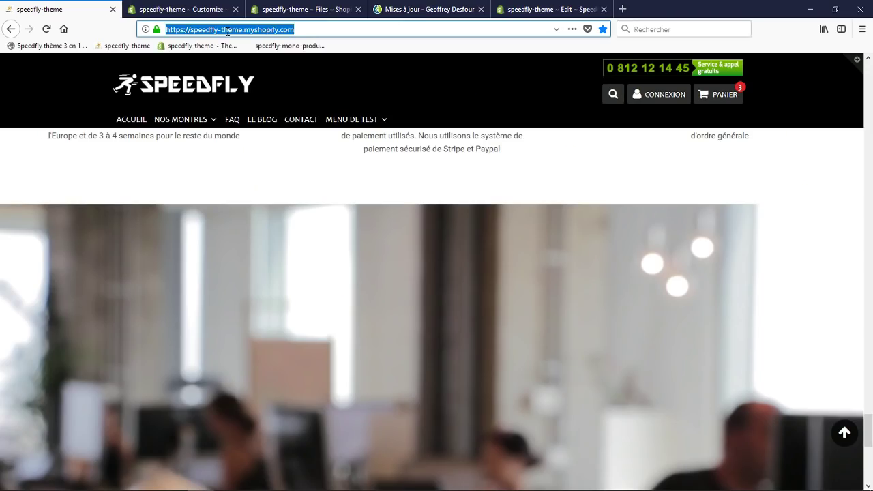
{"action": "key", "text": "Return"}
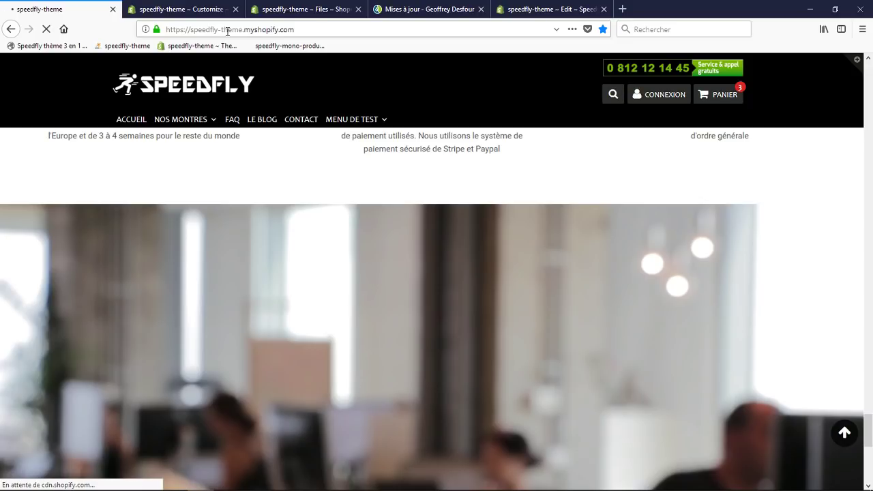
{"action": "mouse_move", "coordinate": [242, 486]}
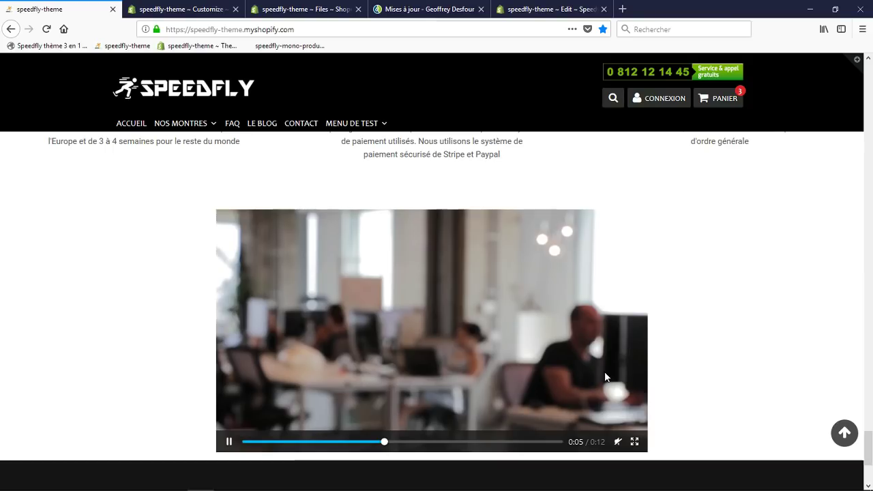
{"action": "scroll", "coordinate": [605, 371], "scroll_direction": "up", "scroll_amount": 2}
Consult the update list for the next option and return to the storefront home page.
{"action": "left_click", "coordinate": [424, 9]}
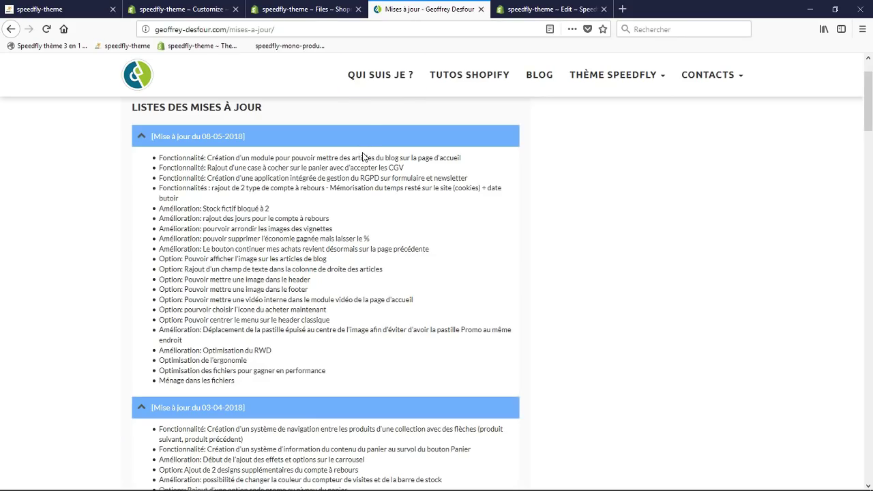
{"action": "left_click", "coordinate": [300, 9]}
{"action": "left_click", "coordinate": [174, 9]}
{"action": "left_click", "coordinate": [58, 6]}
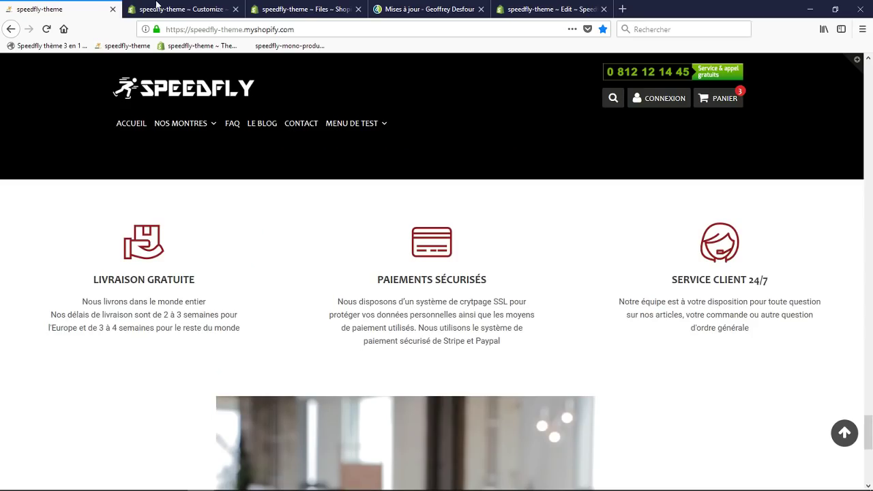
Open Options du thème in the customizer's theme settings and examine the Icônes setting for the Acheter maintenant button.
{"action": "left_click", "coordinate": [142, 6]}
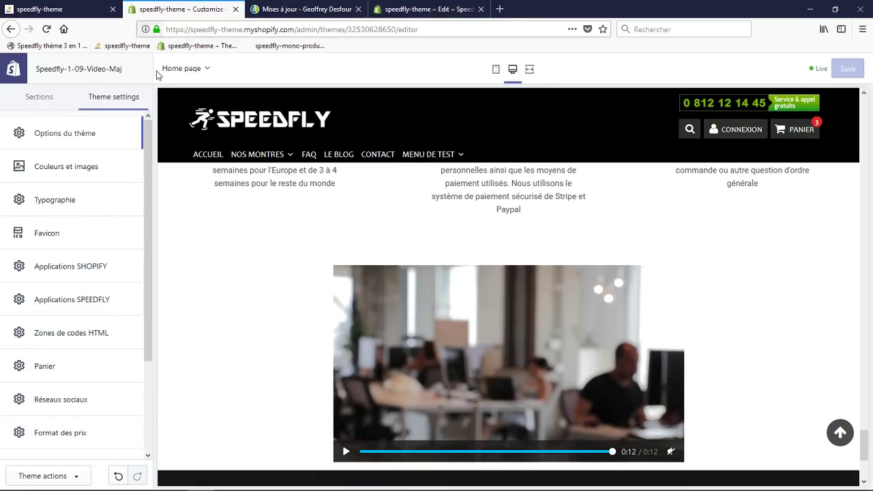
{"action": "left_click", "coordinate": [58, 136]}
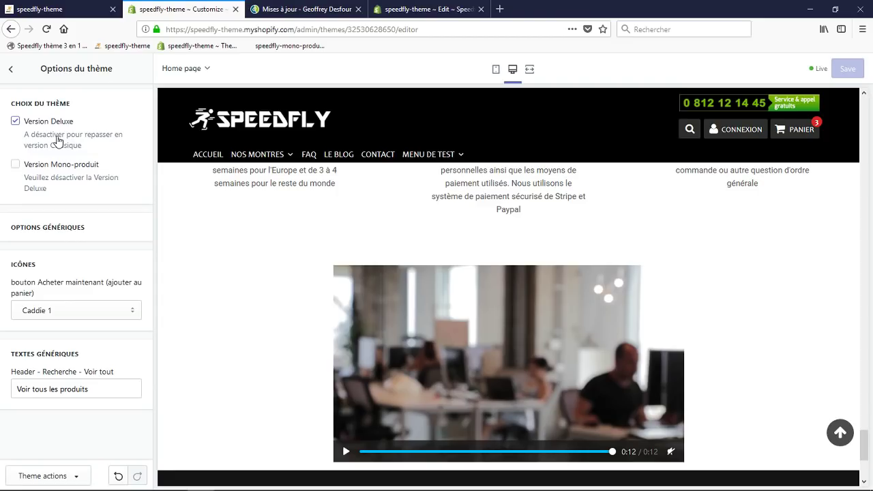
{"action": "double_click", "coordinate": [47, 266]}
{"action": "left_click", "coordinate": [50, 266]}
{"action": "left_click_drag", "start_coordinate": [8, 268], "coordinate": [39, 268]}
{"action": "left_click", "coordinate": [58, 271]}
In the customizer preview, open the Montres femme collection and view the QUANDIN FGM2 luxury watch product page.
{"action": "mouse_move", "coordinate": [257, 161]}
{"action": "left_click", "coordinate": [267, 192]}
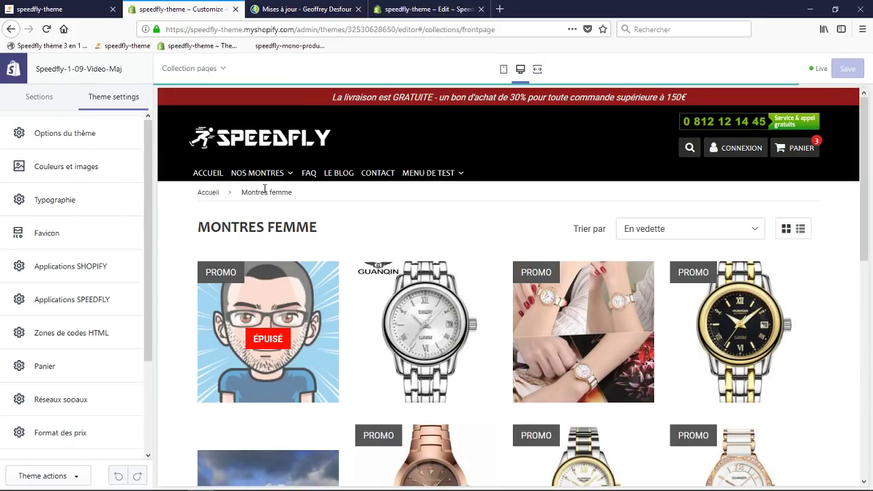
{"action": "left_click", "coordinate": [580, 331]}
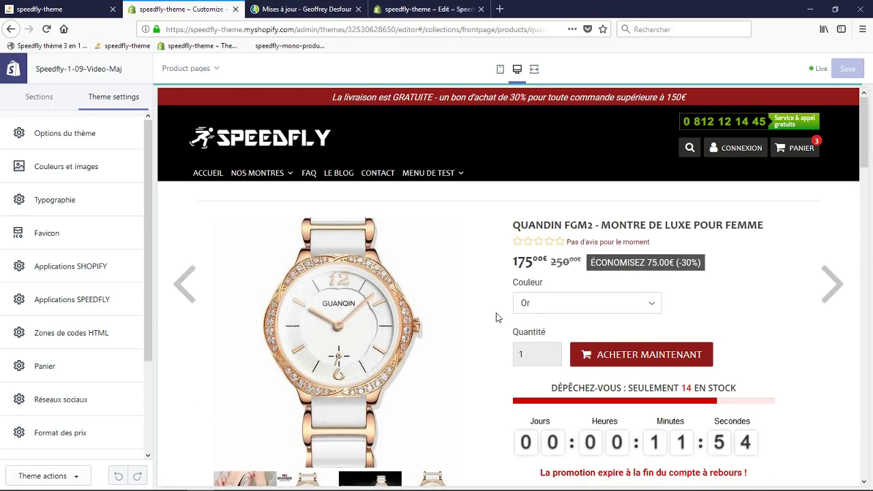
Examine the Acheter maintenant button on the previewed product page and open Options du thème.
{"action": "scroll", "coordinate": [657, 384], "scroll_direction": "down", "scroll_amount": 1}
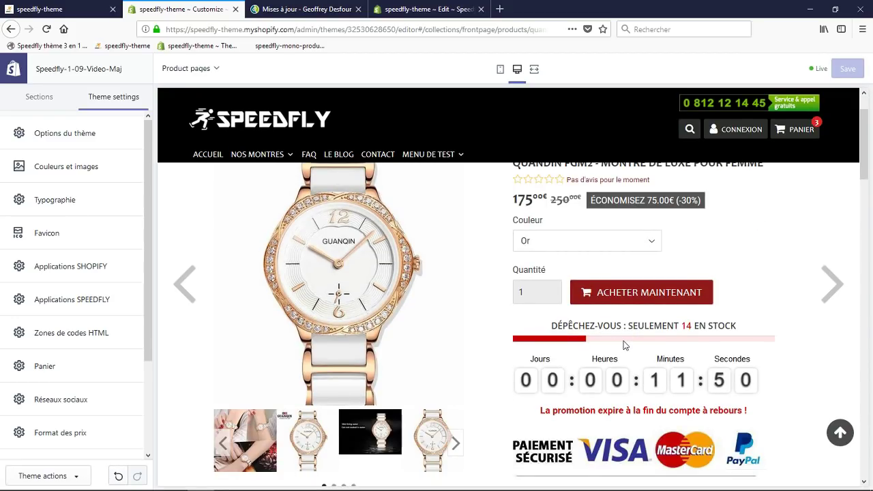
{"action": "scroll", "coordinate": [625, 346], "scroll_direction": "up", "scroll_amount": 1}
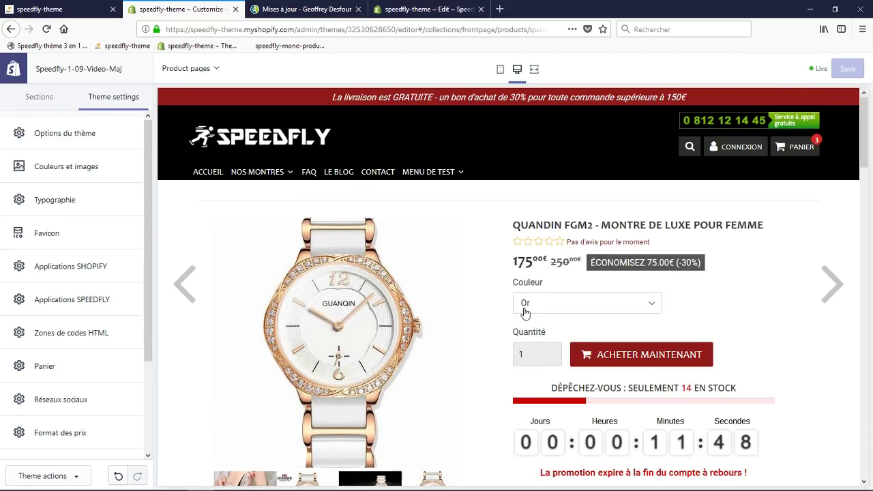
{"action": "scroll", "coordinate": [525, 312], "scroll_direction": "down", "scroll_amount": 1}
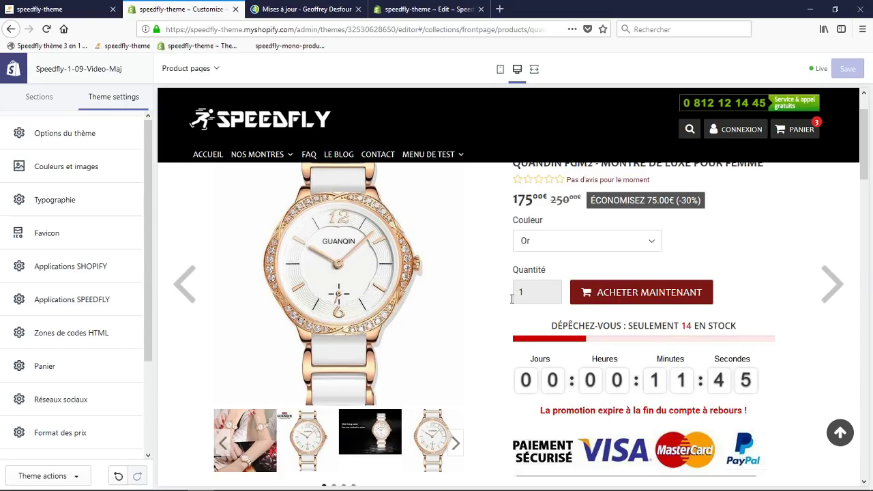
{"action": "left_click", "coordinate": [59, 138]}
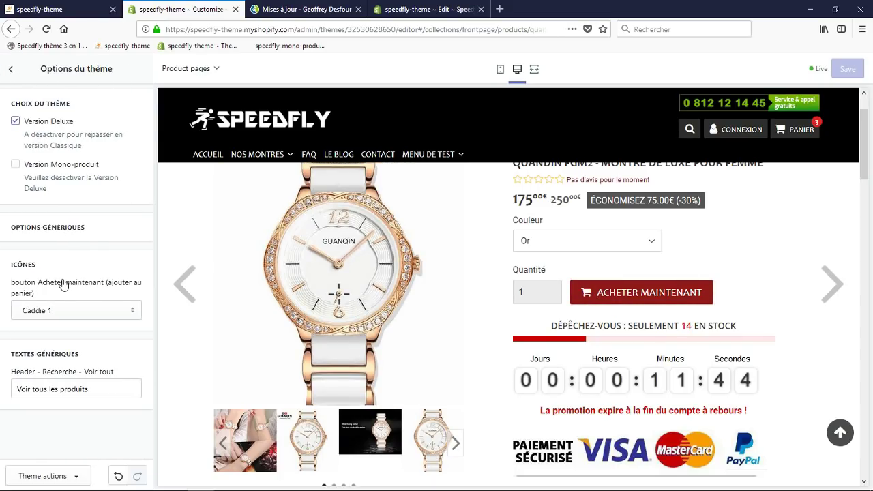
Set the Acheter maintenant button's icon to Sans.
{"action": "left_click", "coordinate": [51, 313]}
{"action": "left_click", "coordinate": [23, 327]}
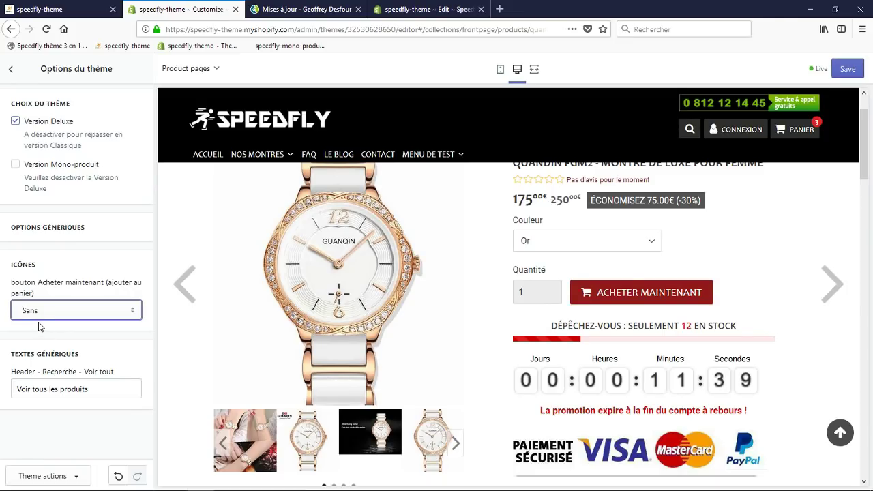
{"action": "left_click", "coordinate": [26, 332]}
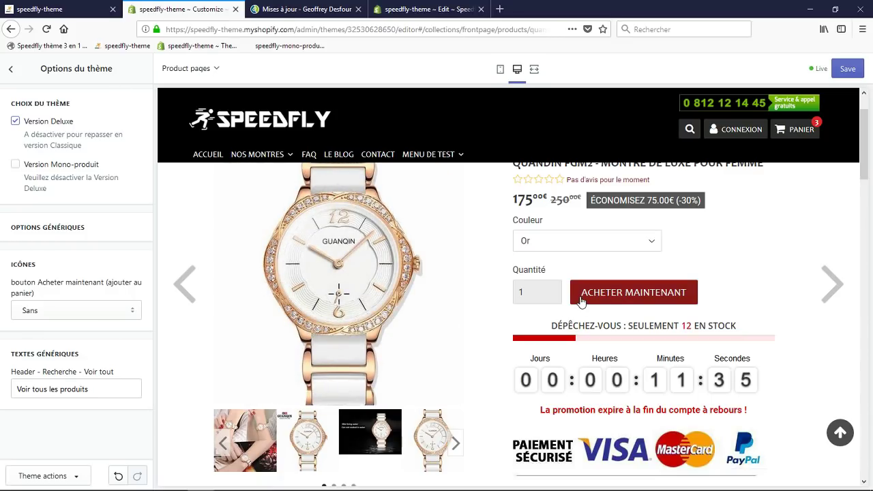
Try the Caddie 2 icon and then the Caddie 3 icon on the Acheter maintenant button.
{"action": "left_click", "coordinate": [87, 312]}
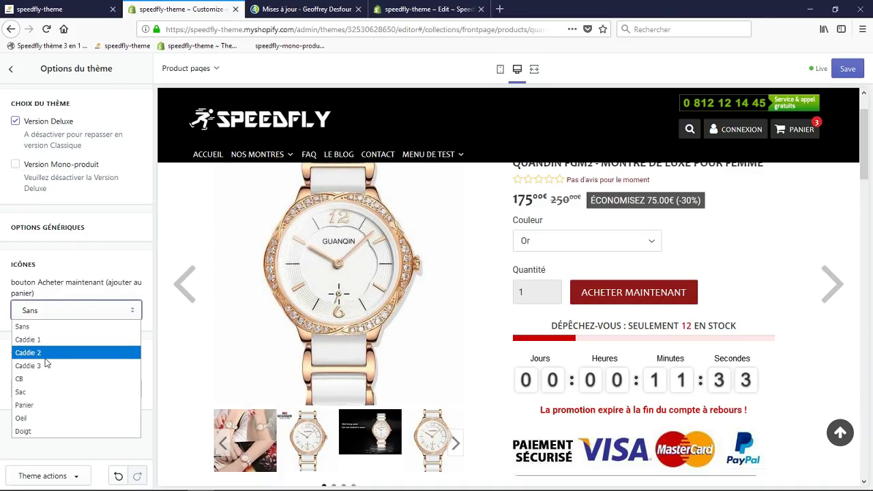
{"action": "left_click", "coordinate": [45, 354]}
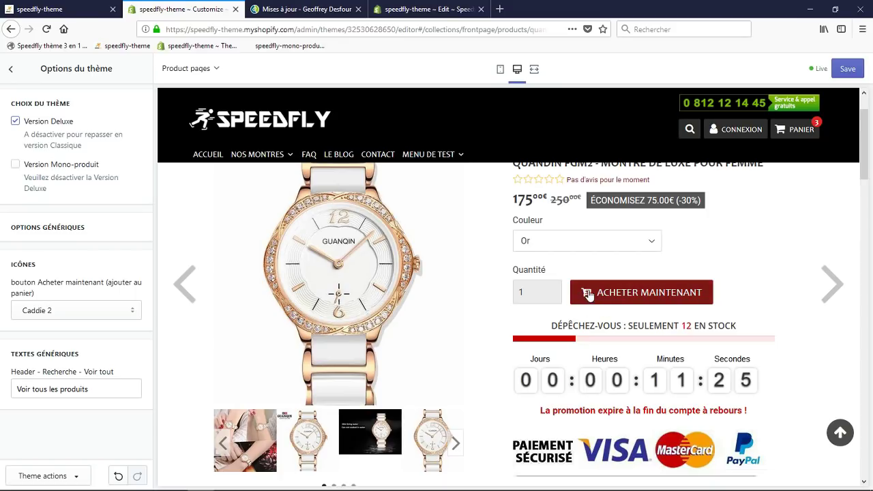
{"action": "left_click", "coordinate": [78, 308]}
{"action": "left_click", "coordinate": [40, 367]}
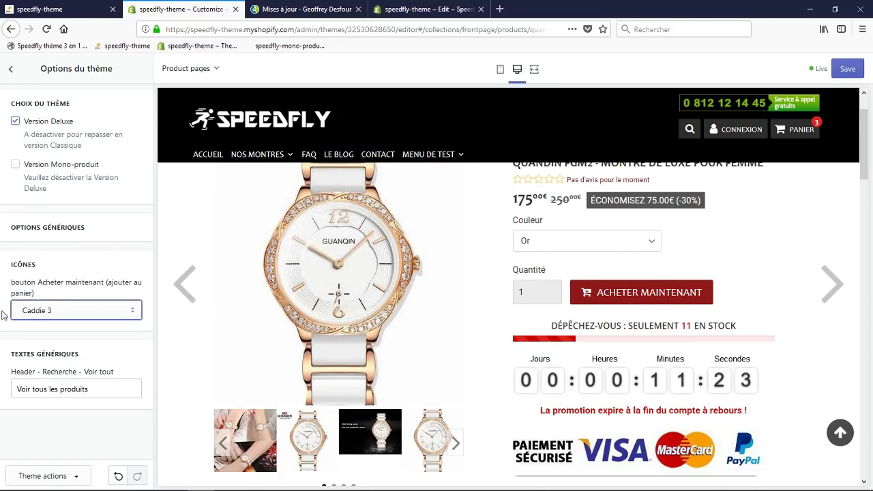
{"action": "left_click", "coordinate": [3, 280]}
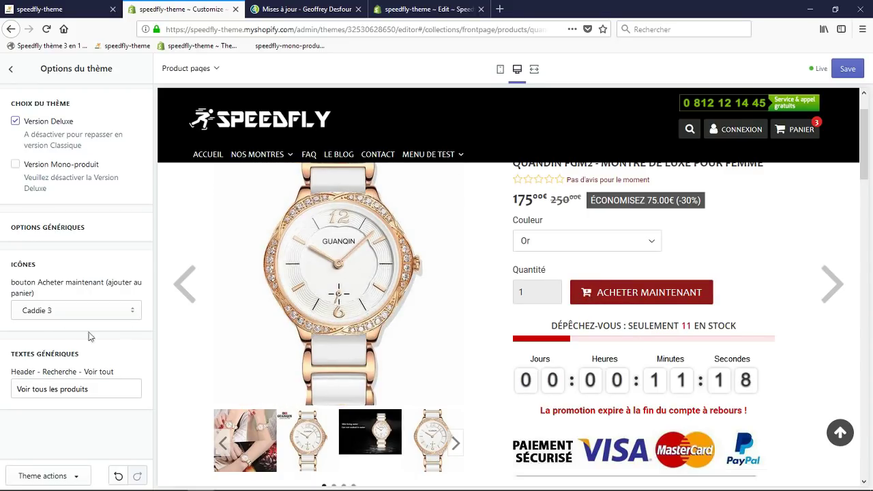
Try the CB icon and then the Sac icon on the Acheter maintenant button.
{"action": "left_click", "coordinate": [25, 311]}
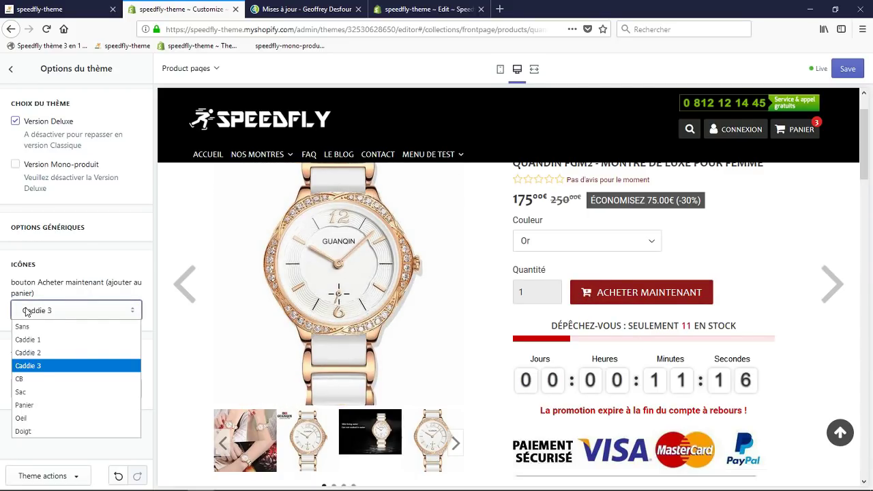
{"action": "left_click", "coordinate": [45, 379]}
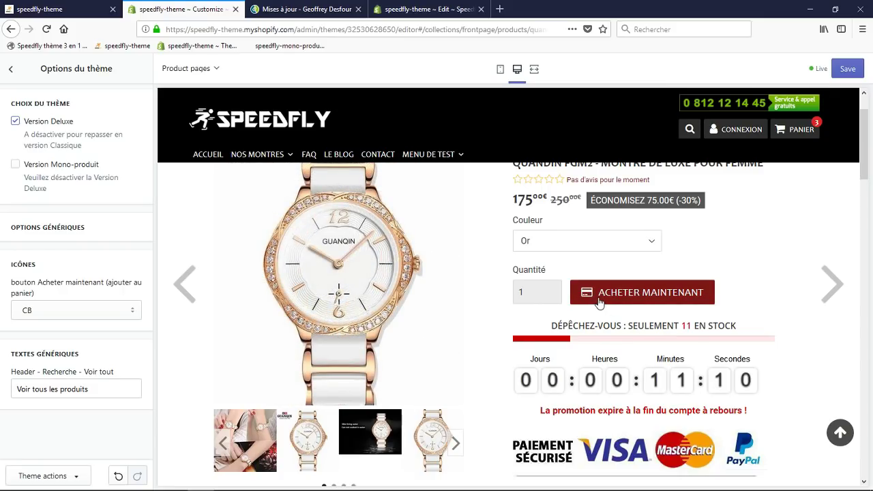
{"action": "left_click", "coordinate": [43, 316]}
{"action": "left_click", "coordinate": [37, 397]}
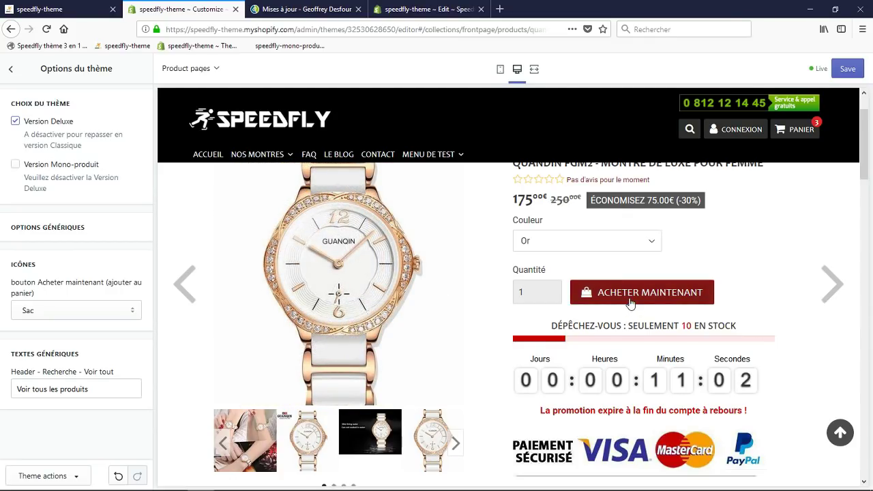
Try the Panier icon and then the Oeil icon on the Acheter maintenant button.
{"action": "left_click", "coordinate": [55, 313]}
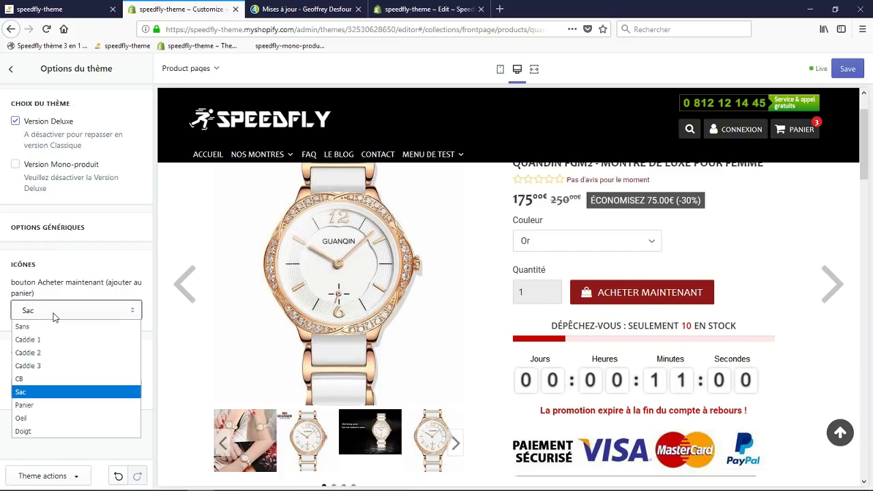
{"action": "left_click", "coordinate": [55, 405]}
{"action": "left_click", "coordinate": [89, 269]}
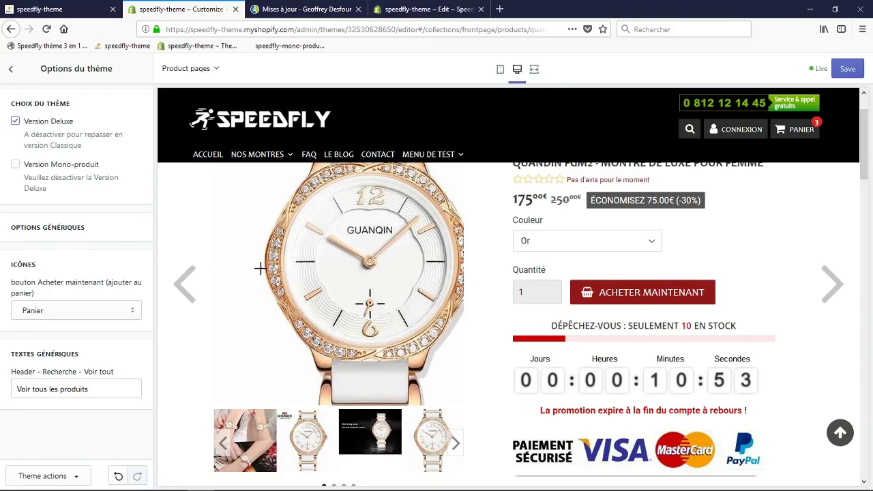
{"action": "left_click", "coordinate": [47, 314]}
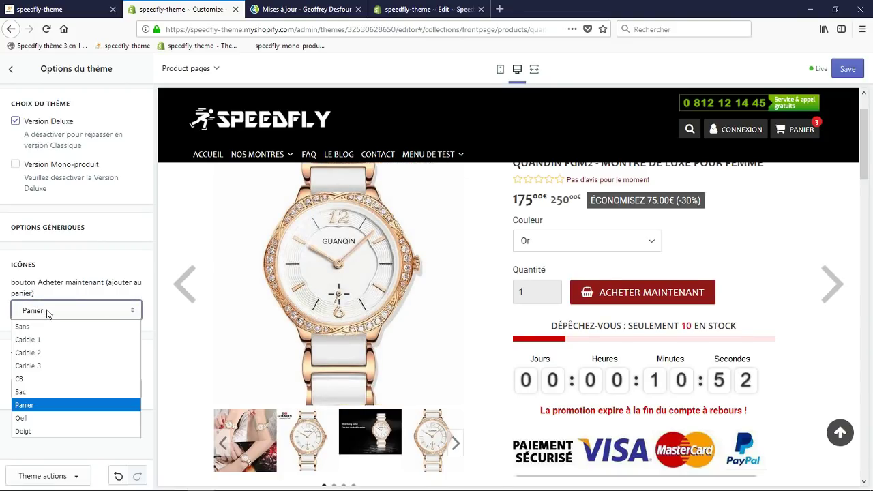
{"action": "left_click", "coordinate": [40, 419]}
{"action": "left_click", "coordinate": [97, 260]}
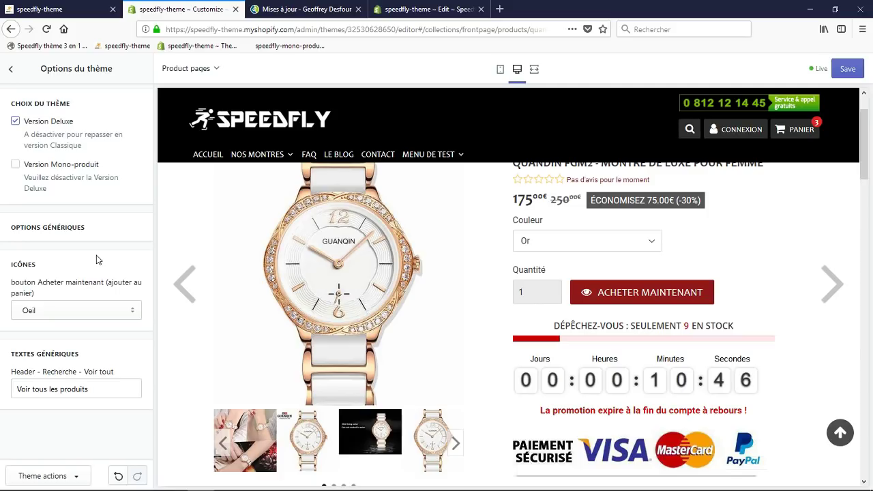
Set the Acheter maintenant button's icon to Doigt.
{"action": "left_click", "coordinate": [43, 313]}
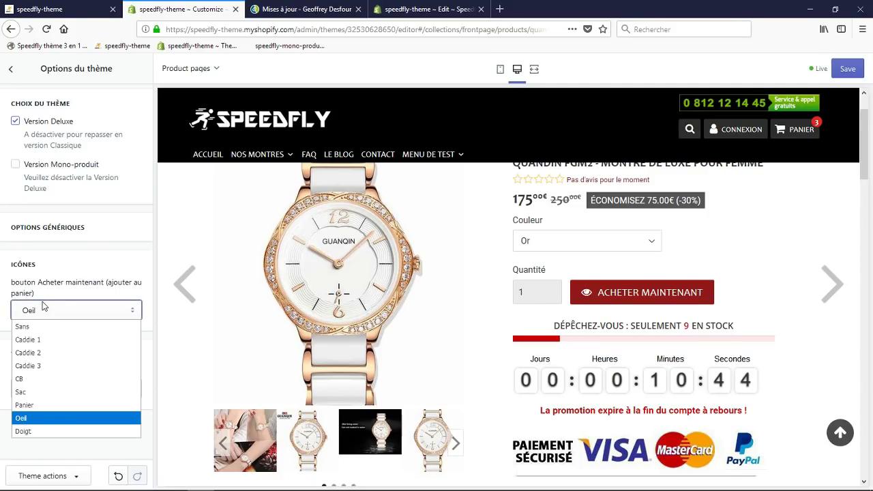
{"action": "left_click", "coordinate": [48, 431]}
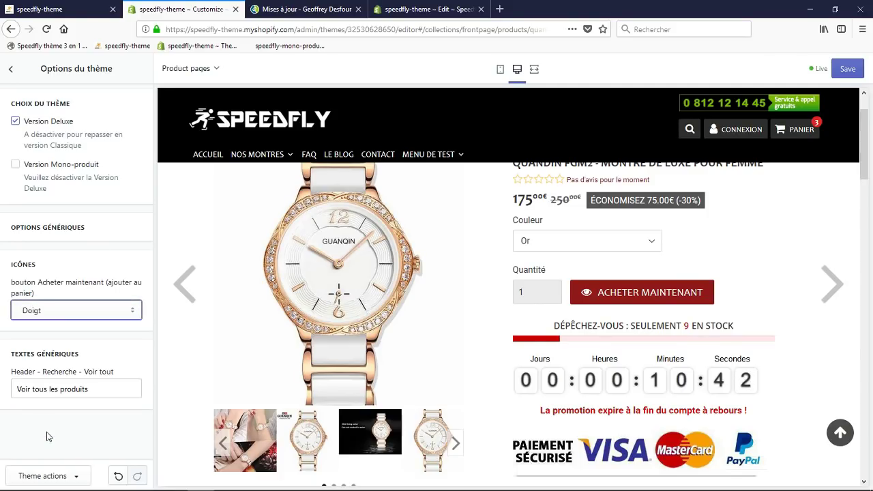
{"action": "left_click", "coordinate": [78, 265]}
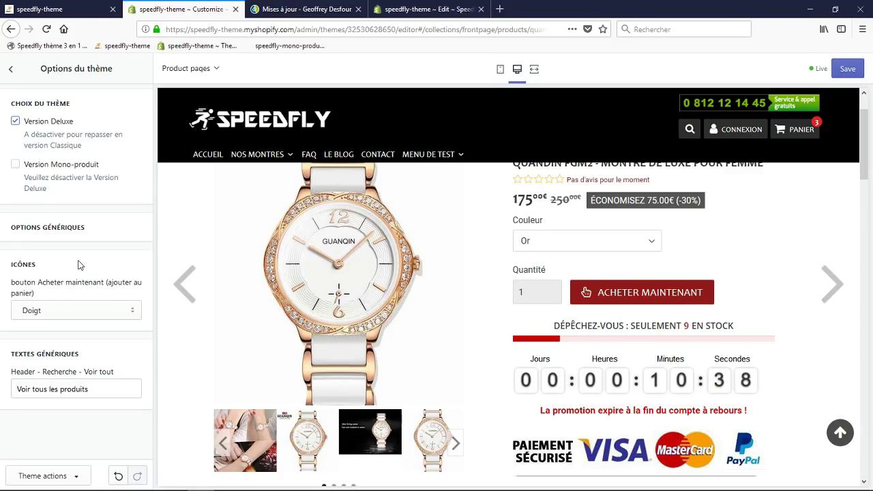
Set the Acheter maintenant button's icon back to Caddie 1 and display the cart summary in the preview.
{"action": "left_click", "coordinate": [59, 312]}
{"action": "left_click", "coordinate": [36, 340]}
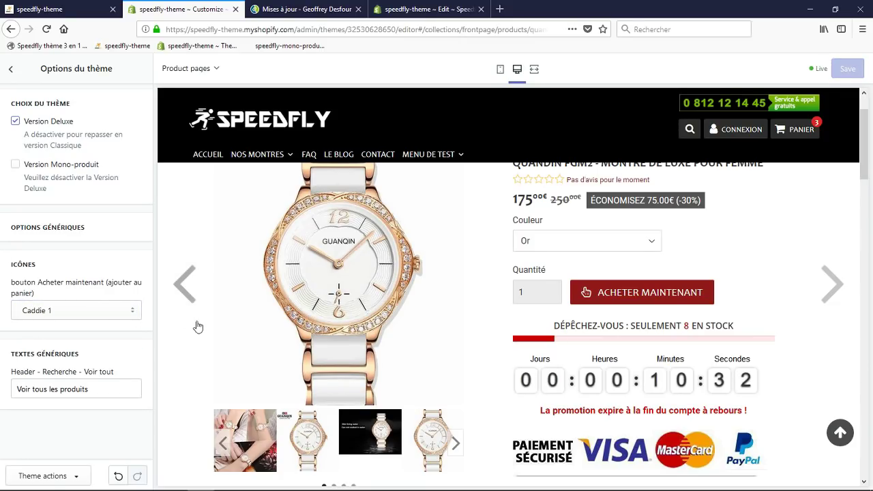
{"action": "left_click", "coordinate": [791, 129]}
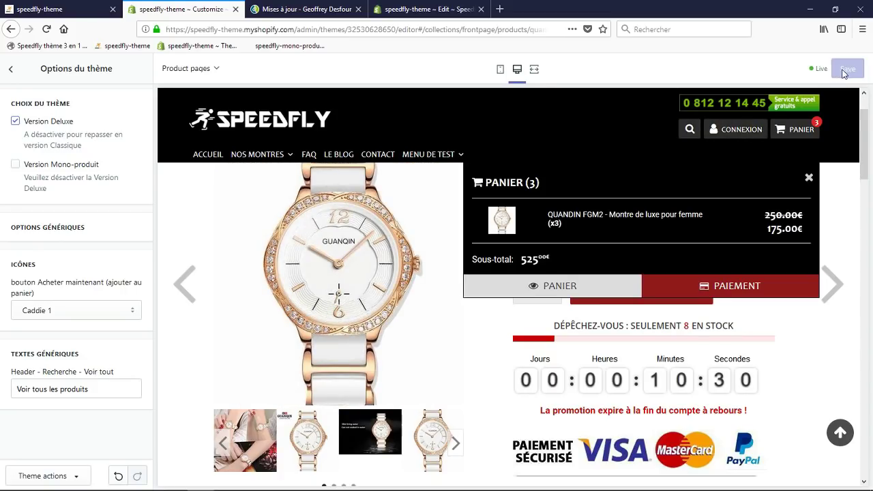
Consult the update list for the next option and examine the menu's position in the storefront home page header.
{"action": "left_click", "coordinate": [293, 9]}
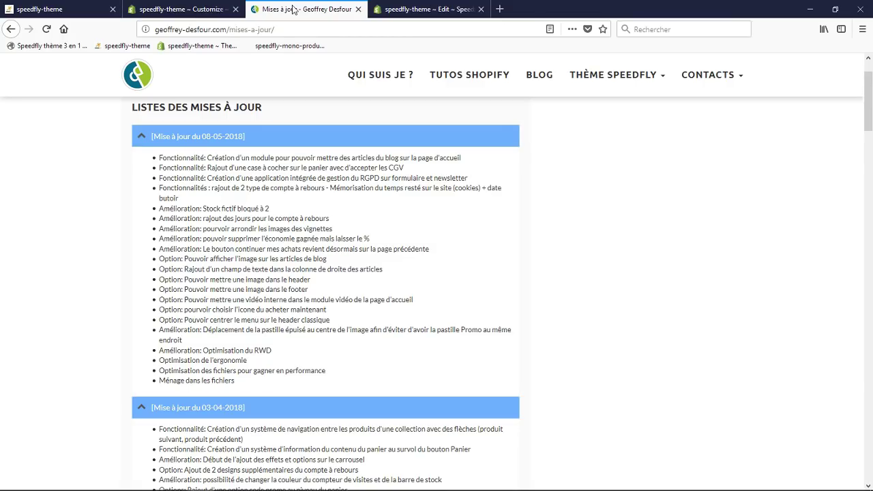
{"action": "left_click", "coordinate": [170, 9]}
{"action": "key", "text": "ctrl+shift+Tab"}
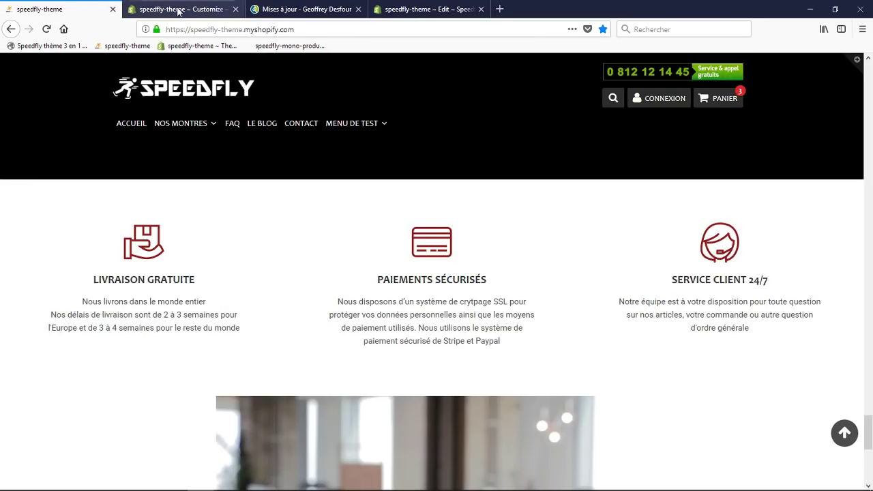
{"action": "scroll", "coordinate": [444, 201], "scroll_direction": "down", "scroll_amount": 10}
{"action": "scroll", "coordinate": [302, 236], "scroll_direction": "up", "scroll_amount": 5}
{"action": "scroll", "coordinate": [304, 237], "scroll_direction": "up", "scroll_amount": 6}
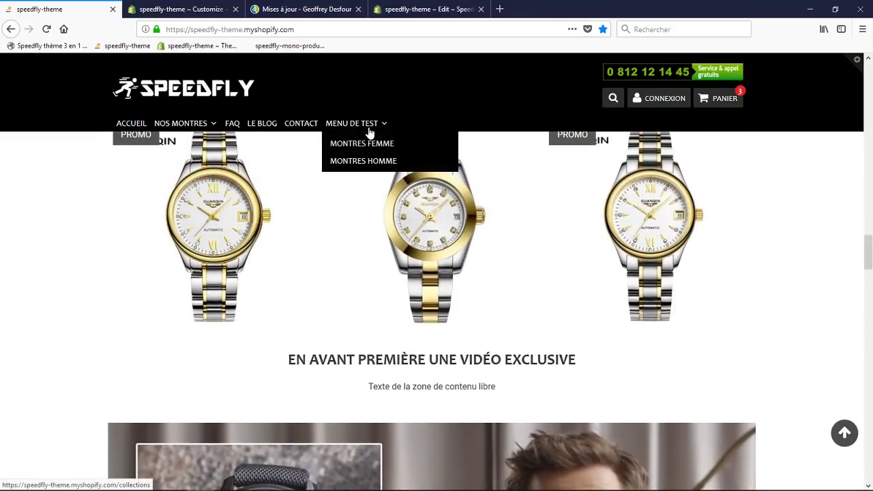
{"action": "mouse_move", "coordinate": [193, 133]}
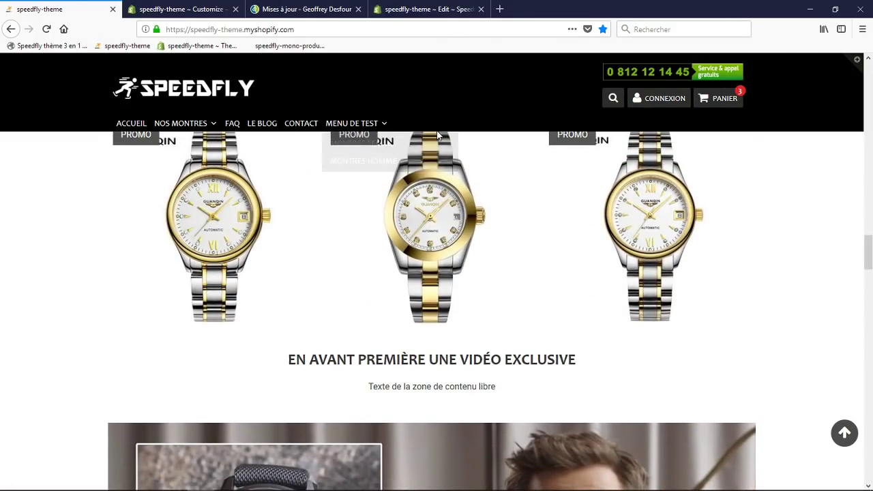
Open the Header section in the customizer and set Position du menu to A droite.
{"action": "left_click", "coordinate": [179, 9]}
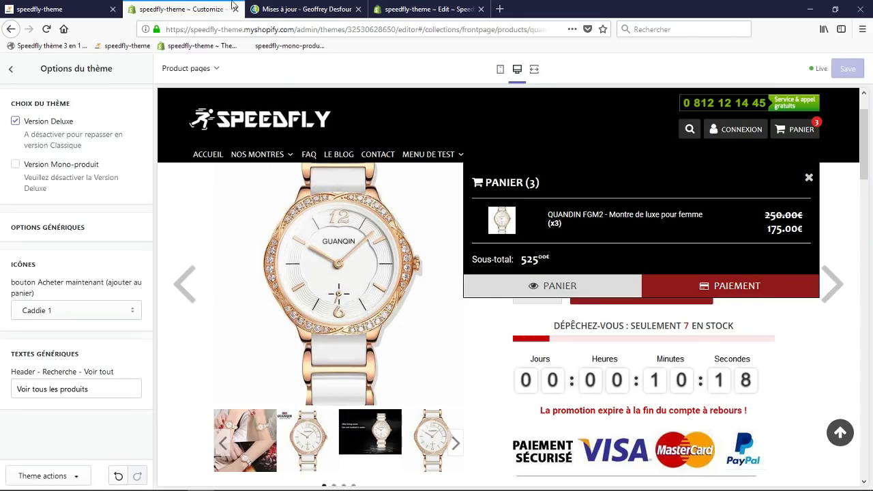
{"action": "left_click", "coordinate": [13, 71]}
{"action": "left_click", "coordinate": [38, 93]}
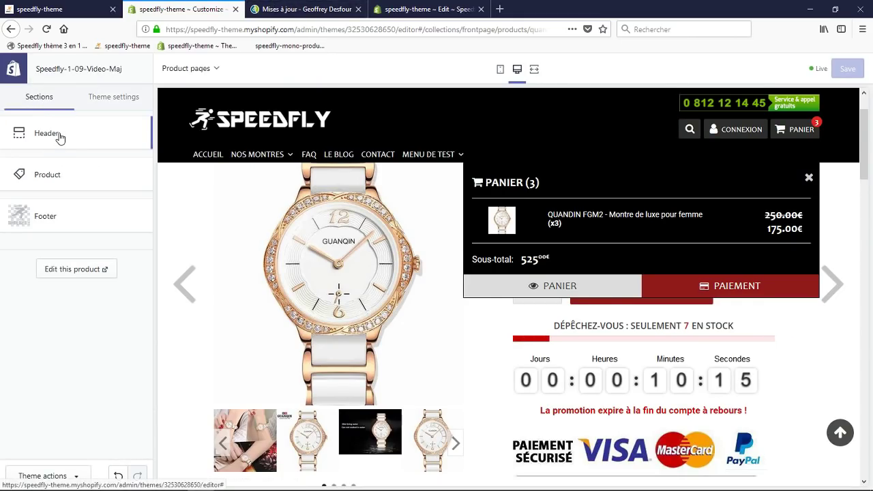
{"action": "left_click", "coordinate": [58, 136]}
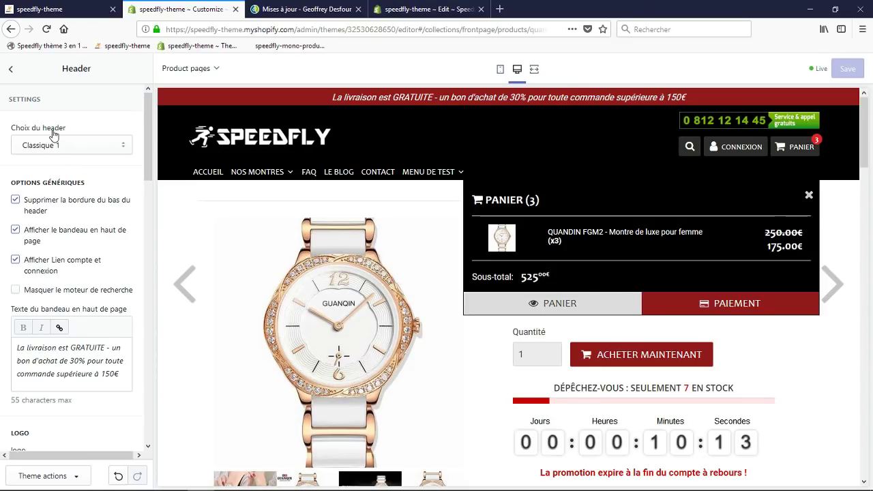
{"action": "scroll", "coordinate": [77, 276], "scroll_direction": "down", "scroll_amount": 10}
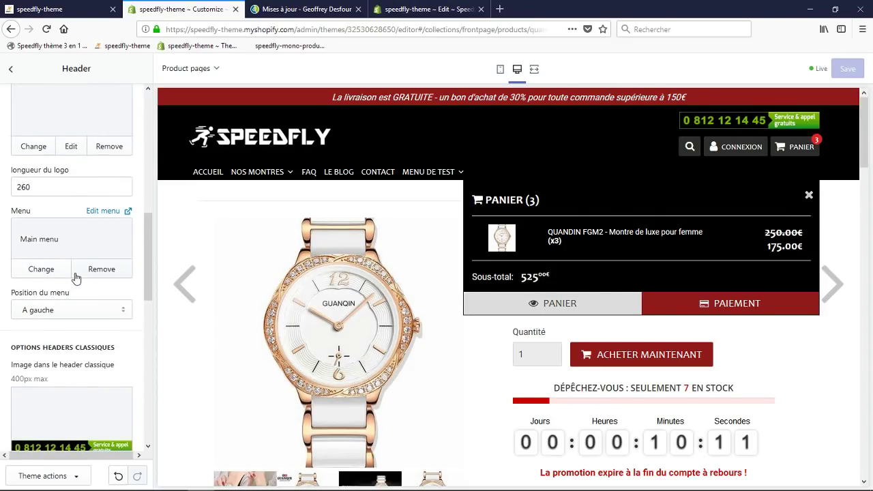
{"action": "scroll", "coordinate": [77, 276], "scroll_direction": "up", "scroll_amount": 1}
{"action": "left_click", "coordinate": [57, 296]}
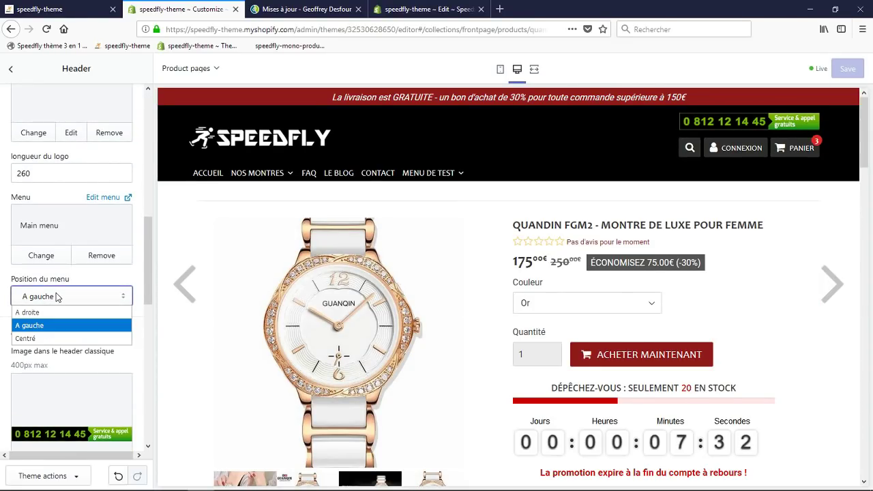
{"action": "left_click", "coordinate": [43, 311]}
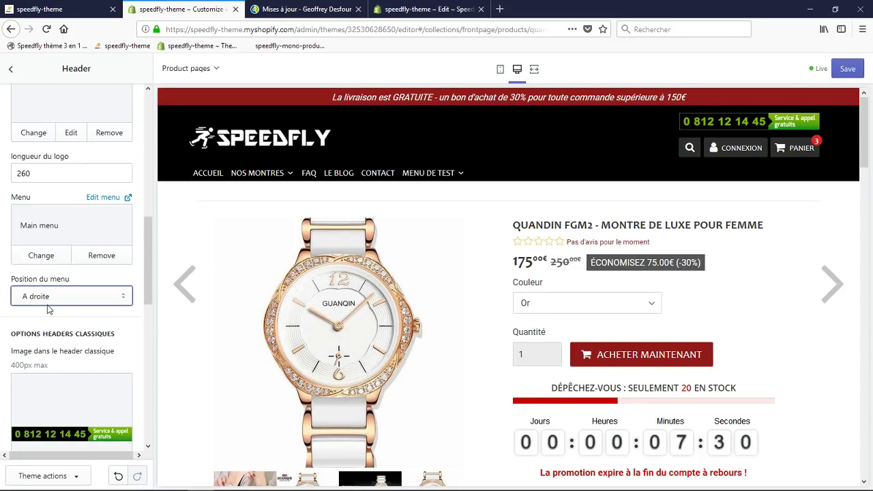
Set the header's Position du menu to Centré and save the theme changes.
{"action": "left_click", "coordinate": [63, 295]}
{"action": "left_click", "coordinate": [25, 338]}
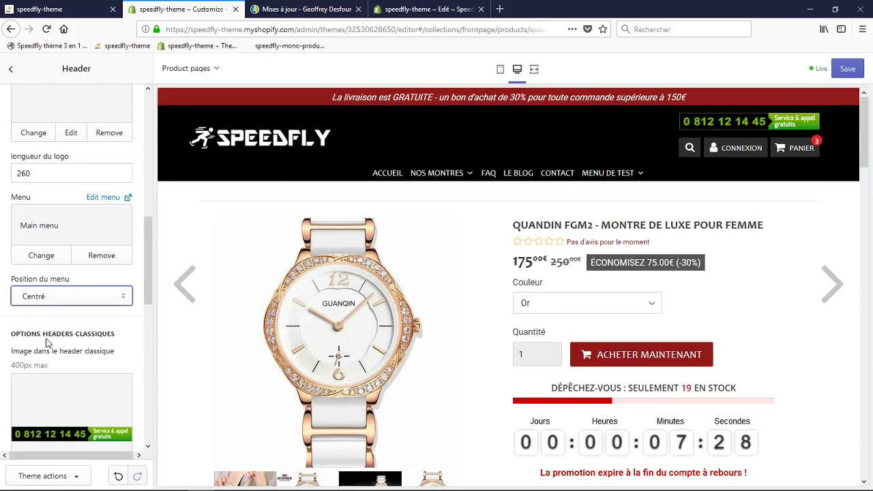
{"action": "left_click", "coordinate": [843, 68]}
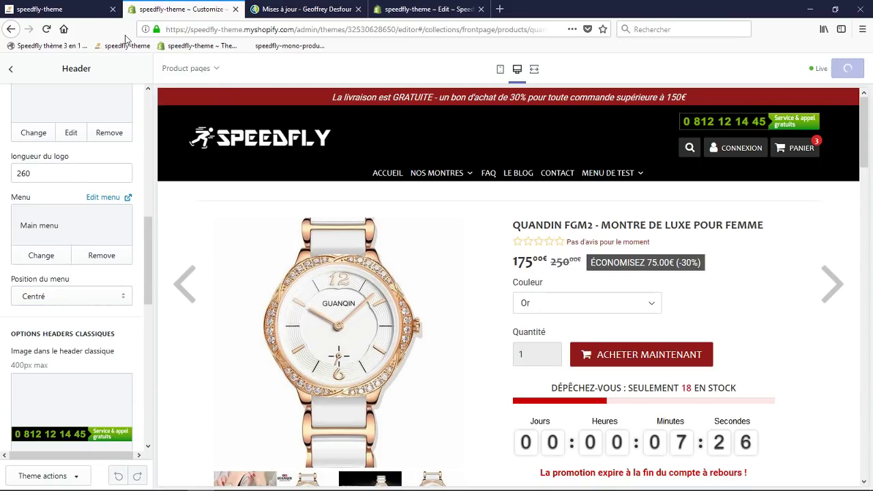
Switch to the storefront and reload its home page to check the header menu.
{"action": "left_click", "coordinate": [51, 9]}
{"action": "left_click", "coordinate": [224, 29]}
{"action": "key", "text": "Return"}
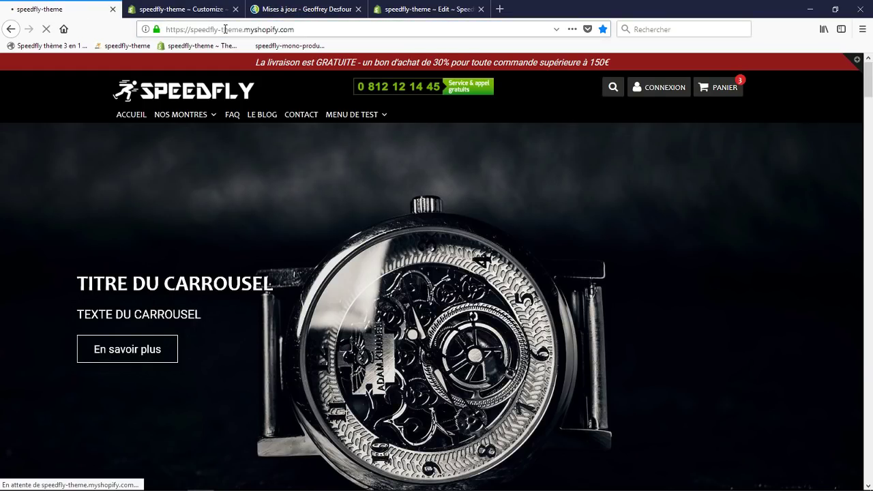
Check the menu's position in the storefront home page header and consult the update list for the next improvement.
{"action": "left_click", "coordinate": [137, 9]}
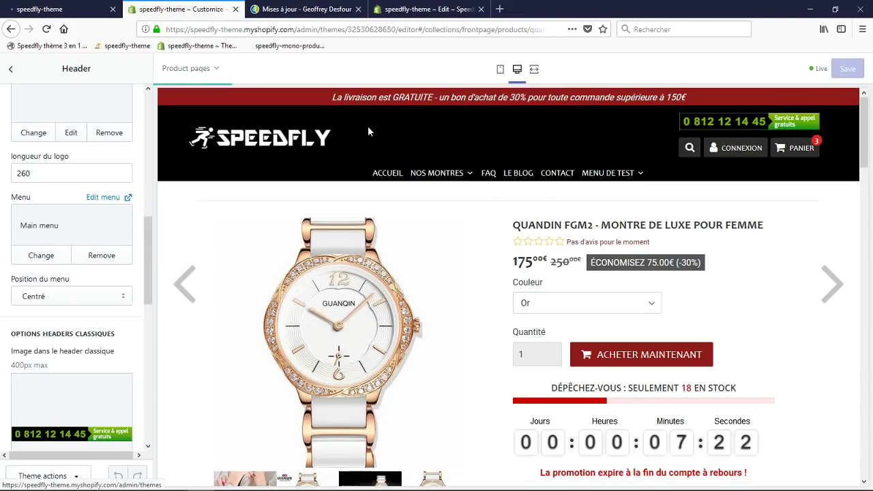
{"action": "left_click", "coordinate": [69, 9]}
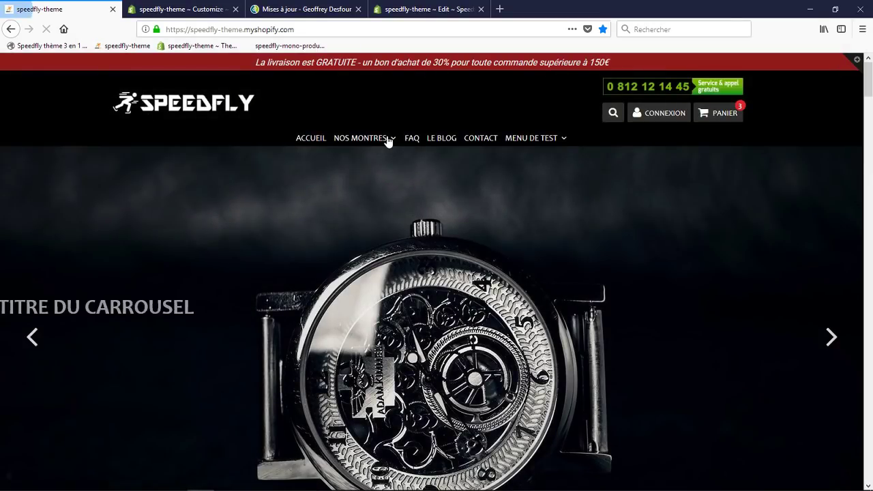
{"action": "left_click", "coordinate": [295, 7]}
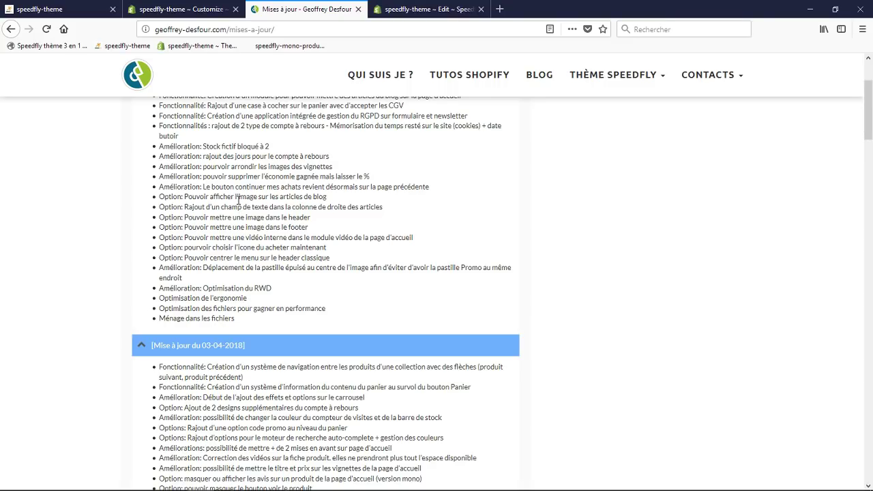
Switch to the storefront and look through its home page for product thumbnails.
{"action": "left_click", "coordinate": [178, 9]}
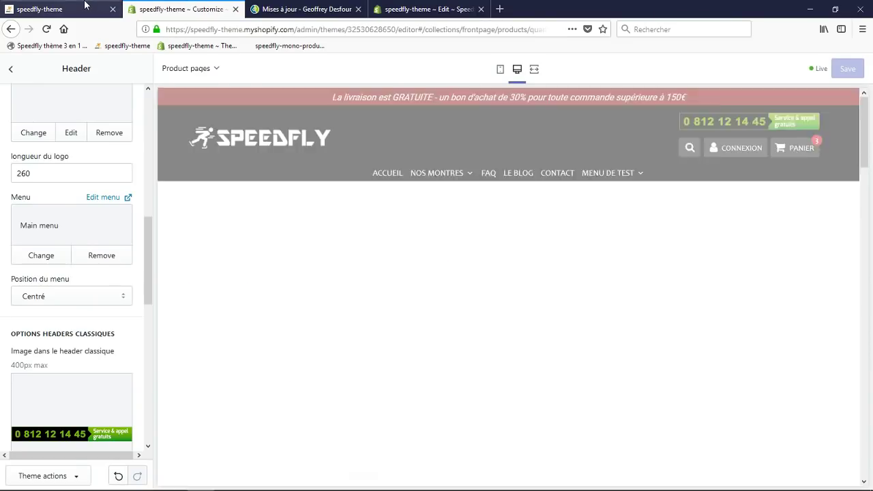
{"action": "left_click", "coordinate": [61, 9]}
{"action": "scroll", "coordinate": [437, 273], "scroll_direction": "down", "scroll_amount": 5}
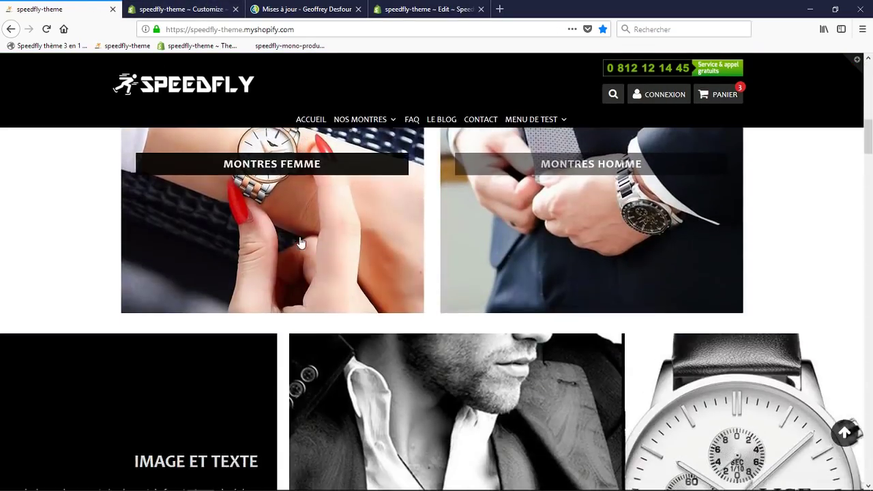
Leave the customizer's Header section, load the home page in the preview and locate the Notre nouvelle collection products.
{"action": "left_click", "coordinate": [179, 8]}
{"action": "scroll", "coordinate": [114, 240], "scroll_direction": "up", "scroll_amount": 5}
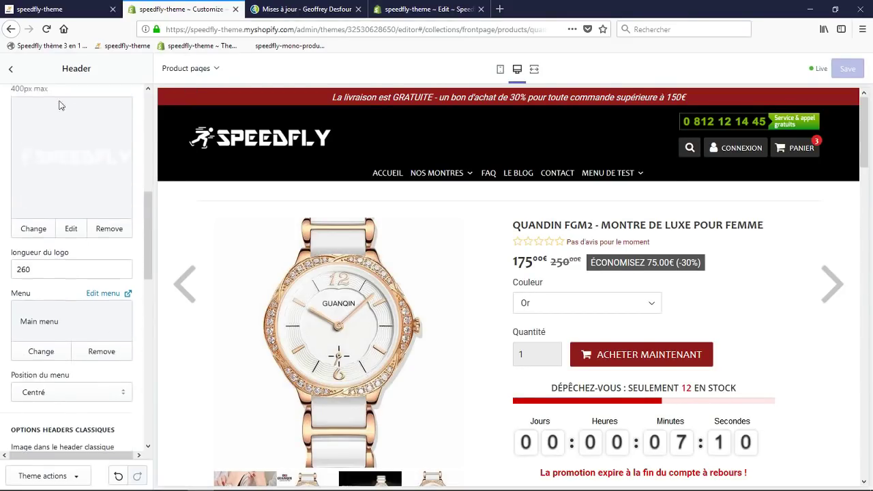
{"action": "left_click", "coordinate": [11, 69]}
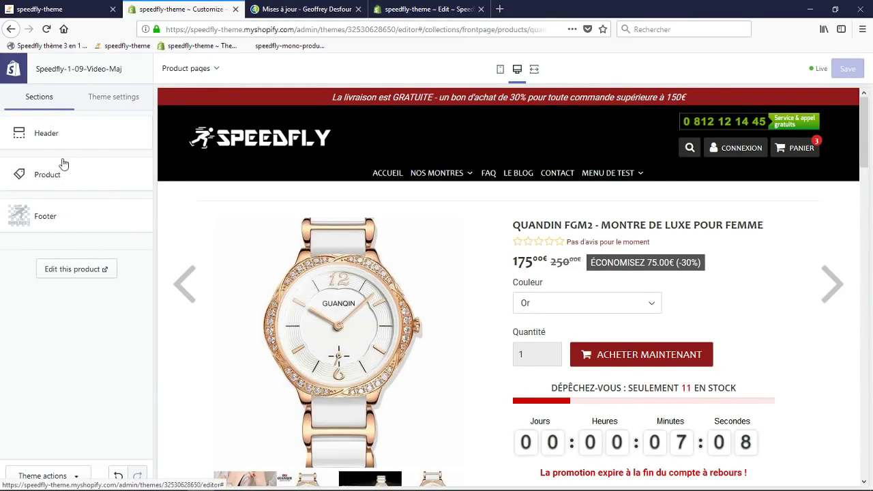
{"action": "left_click", "coordinate": [257, 145]}
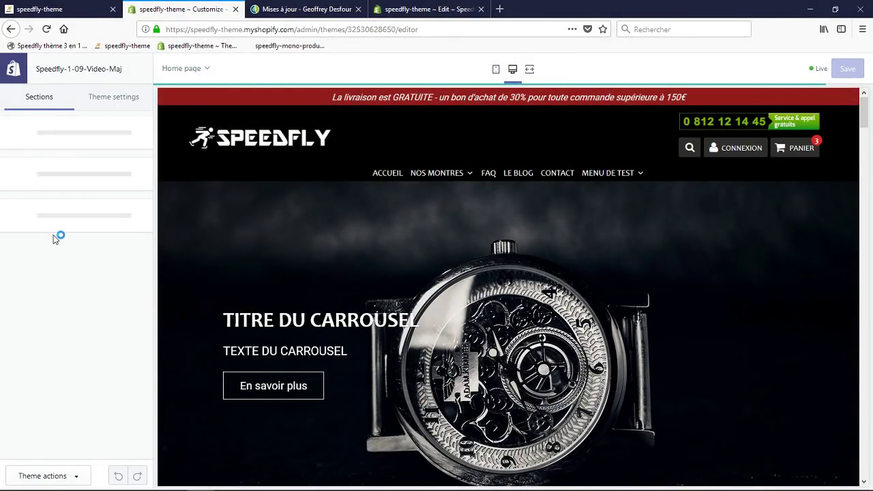
{"action": "scroll", "coordinate": [378, 256], "scroll_direction": "down", "scroll_amount": 5}
{"action": "scroll", "coordinate": [377, 254], "scroll_direction": "down", "scroll_amount": 10}
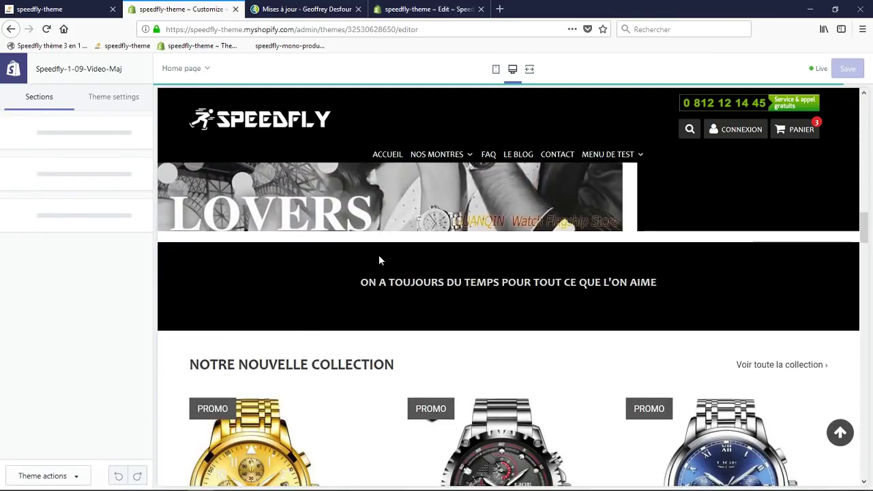
{"action": "scroll", "coordinate": [566, 271], "scroll_direction": "down", "scroll_amount": 3}
{"action": "scroll", "coordinate": [436, 277], "scroll_direction": "up", "scroll_amount": 3}
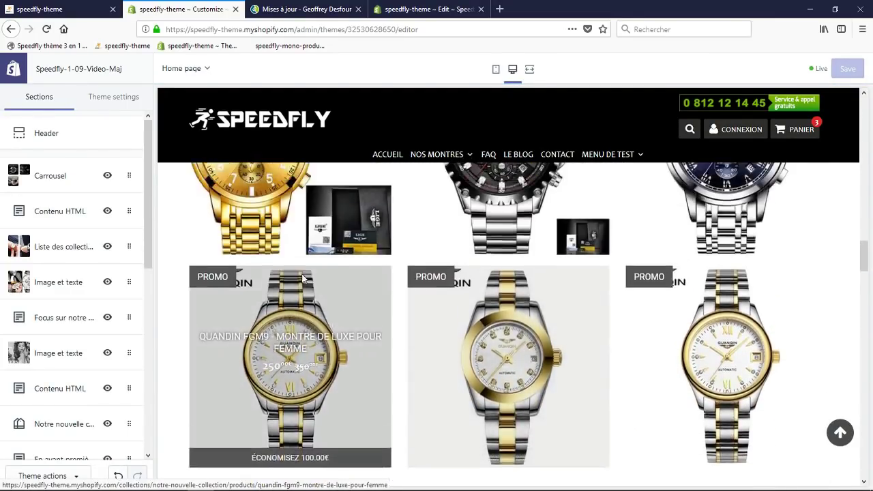
{"action": "scroll", "coordinate": [62, 362], "scroll_direction": "down", "scroll_amount": 2}
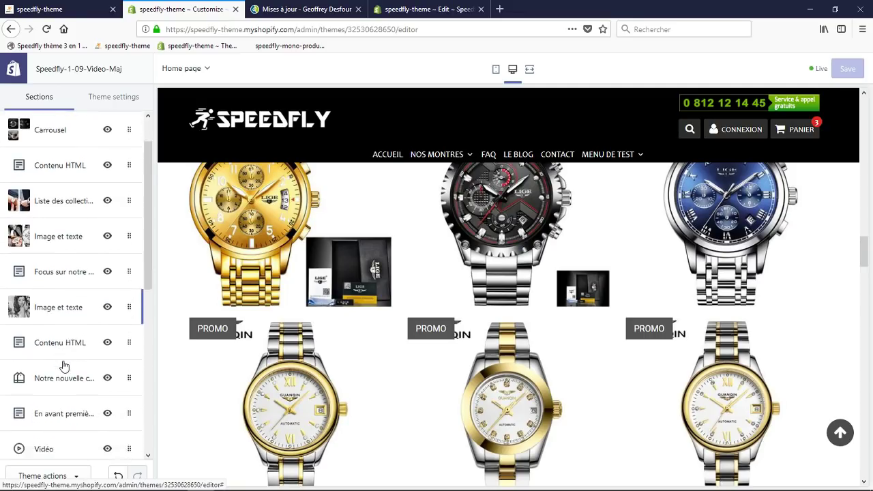
Open the Notre nouvelle collection section and choose Montres femme as its collection to preview the ÉPUISÉ badge.
{"action": "left_click", "coordinate": [62, 360]}
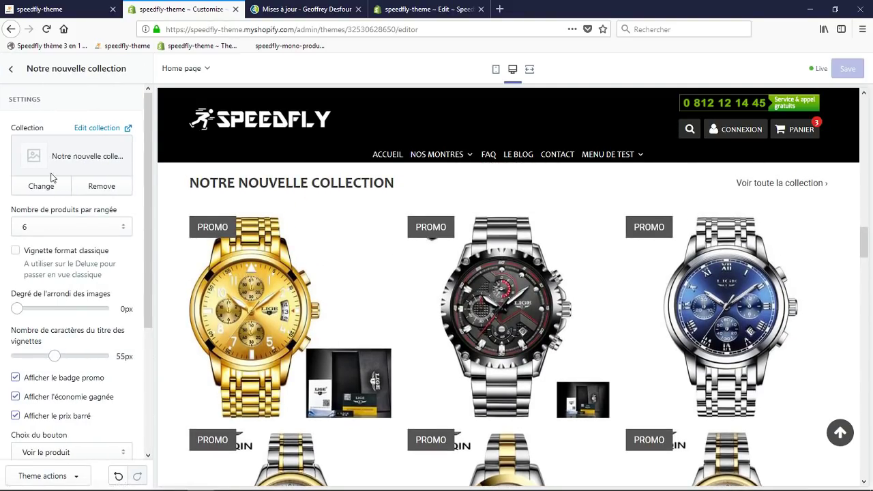
{"action": "left_click", "coordinate": [43, 186]}
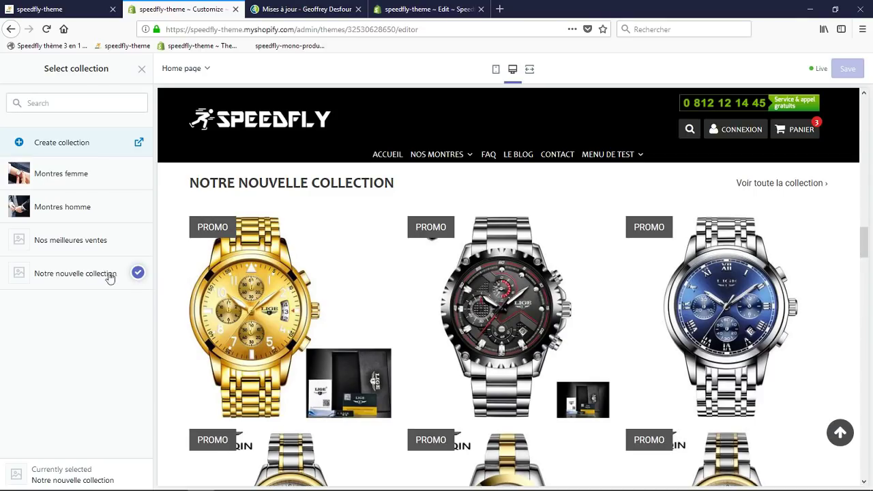
{"action": "left_click", "coordinate": [61, 174]}
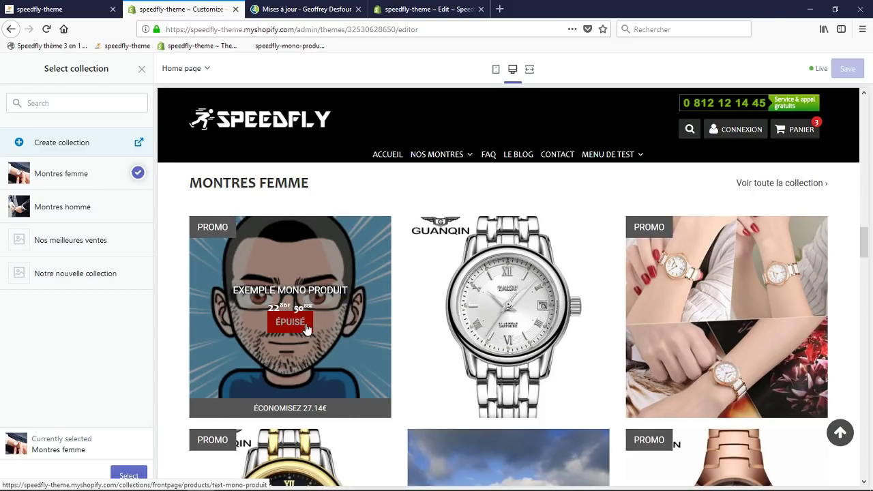
Return to the Mises à jour page and review the remaining items of the 08-05-2018 update.
{"action": "left_click", "coordinate": [306, 9]}
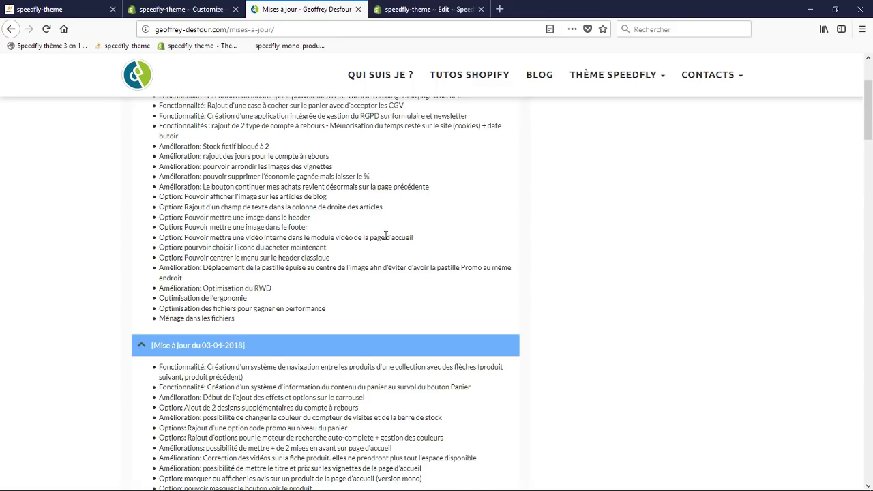
{"action": "scroll", "coordinate": [369, 222], "scroll_direction": "up", "scroll_amount": 3}
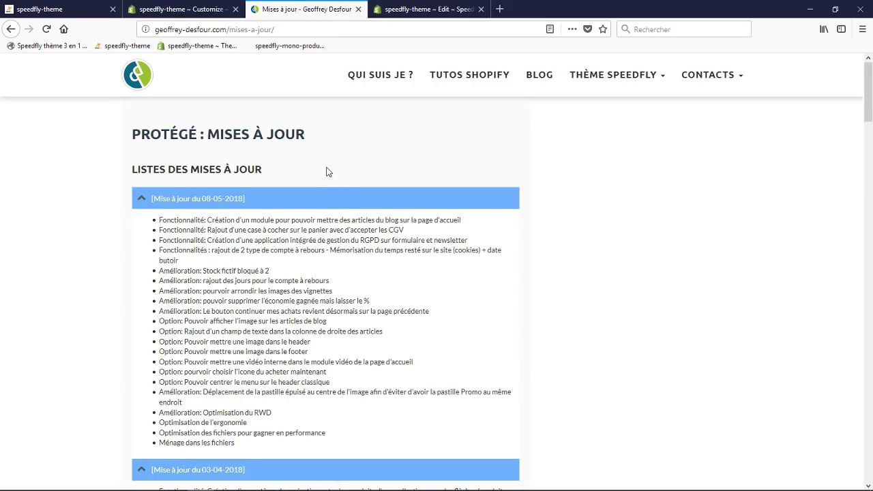